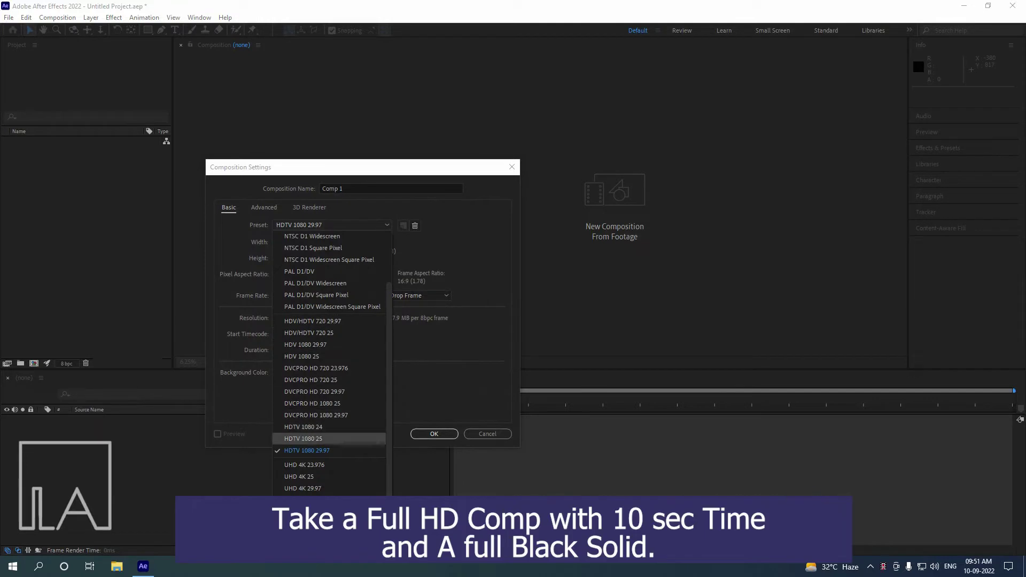
# Create a 10-second composition with the HDTV 1080 29.97 preset.
pyautogui.click(315, 451)
pyautogui.press('Return')
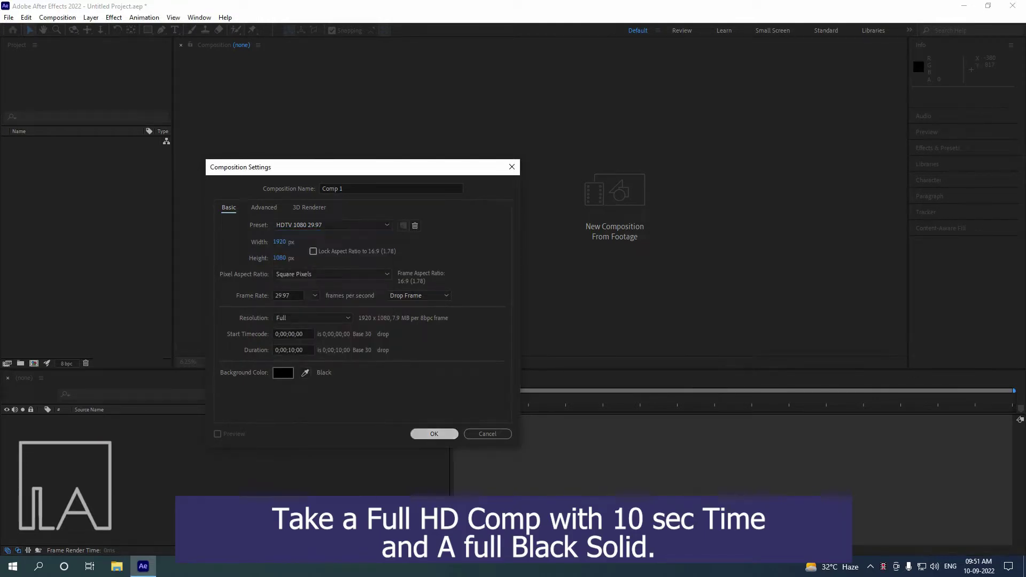
# Add a 1920 x 1080 px solid layer to the composition in the near-black color 1A0101.
pyautogui.rightClick(321, 335)
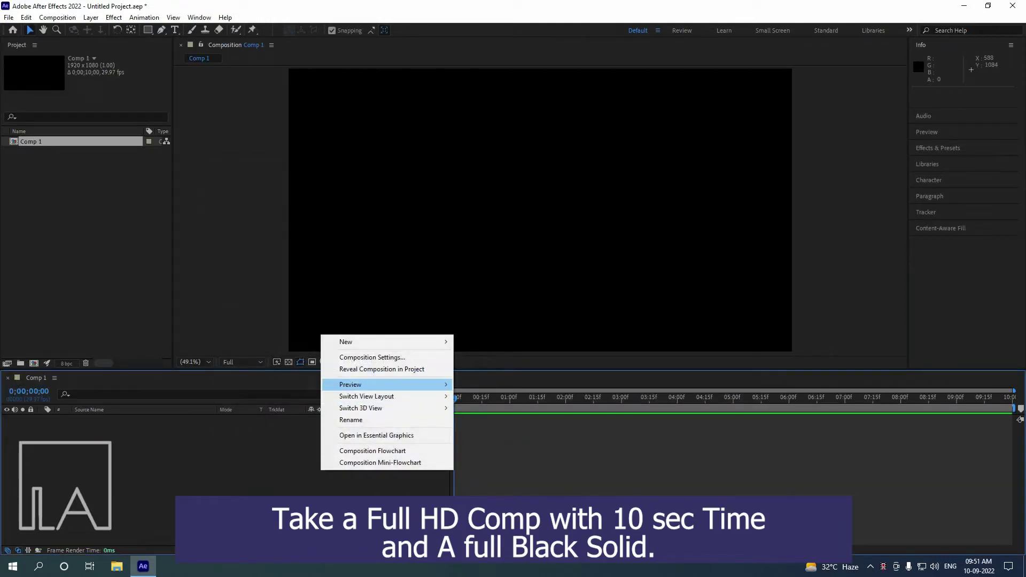
pyautogui.moveTo(374, 342)
pyautogui.click(479, 369)
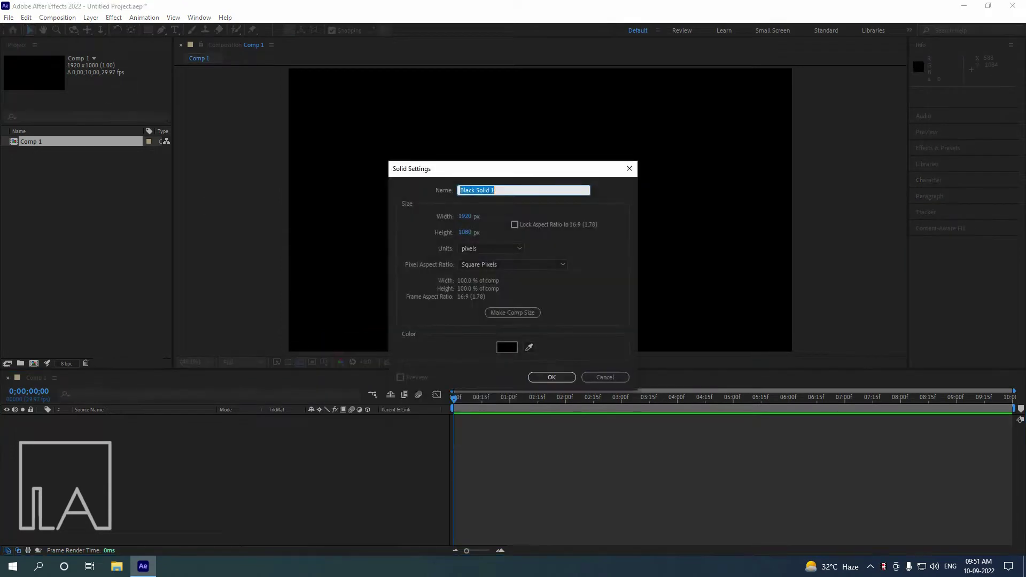
pyautogui.click(507, 347)
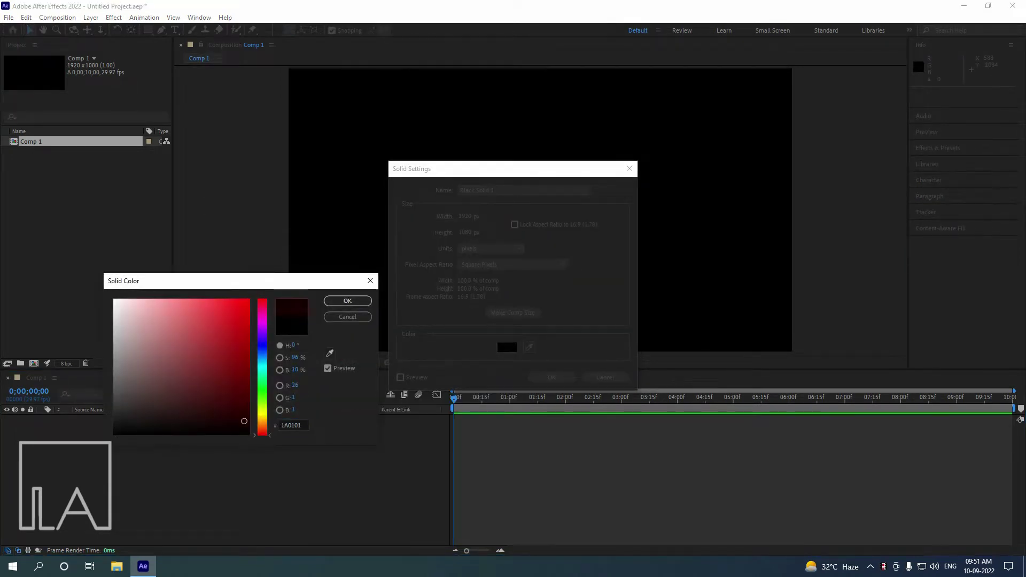
pyautogui.click(348, 301)
pyautogui.click(552, 378)
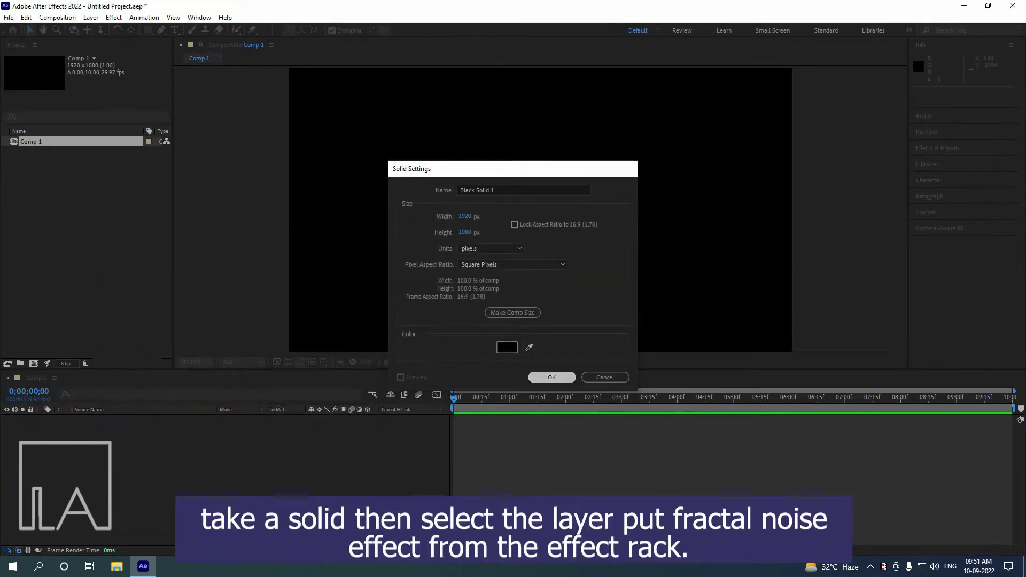
# Find the Fractal Noise effect and apply it to the black solid layer.
pyautogui.hotkey('ctrl', '5')
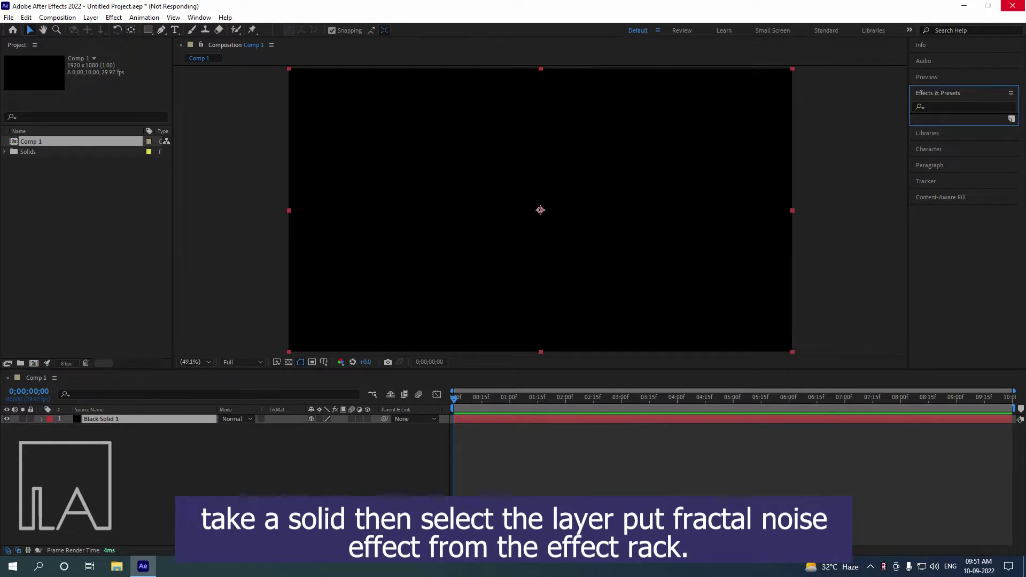
pyautogui.write('frac')
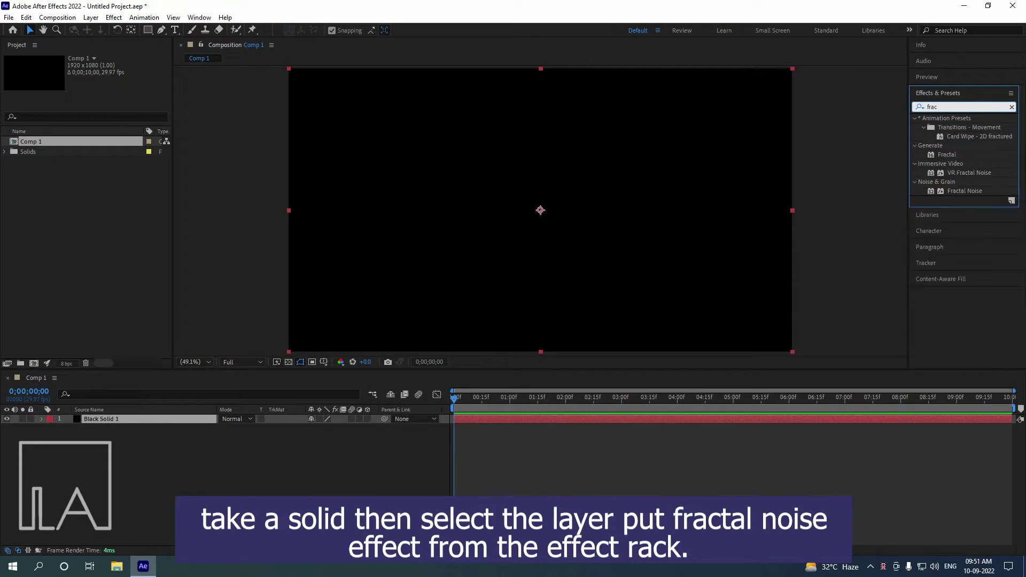
pyautogui.moveTo(964, 191); pyautogui.dragTo(668, 219)
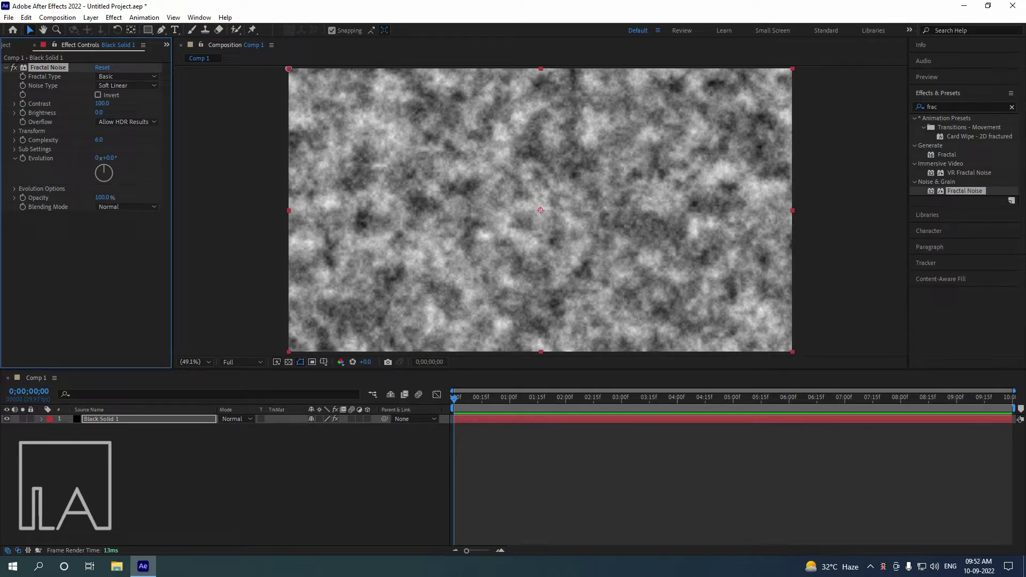
pyautogui.click(126, 76)
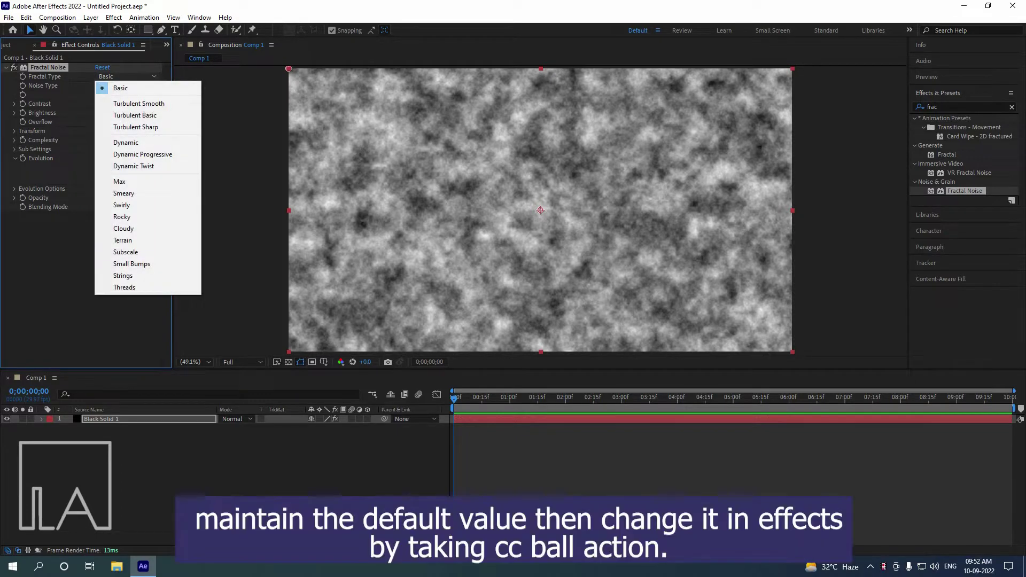
pyautogui.click(121, 88)
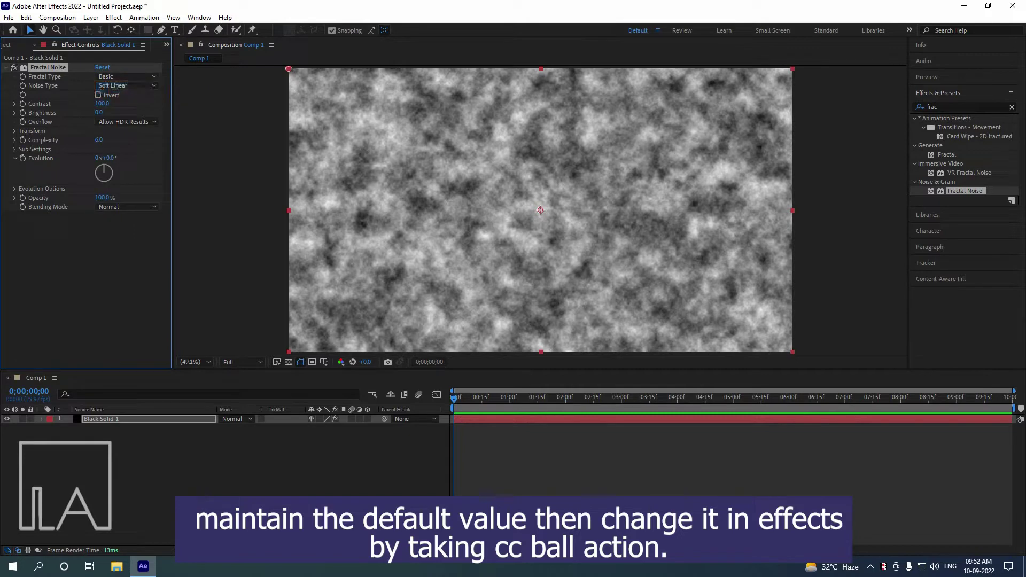
pyautogui.click(125, 85)
pyautogui.click(125, 86)
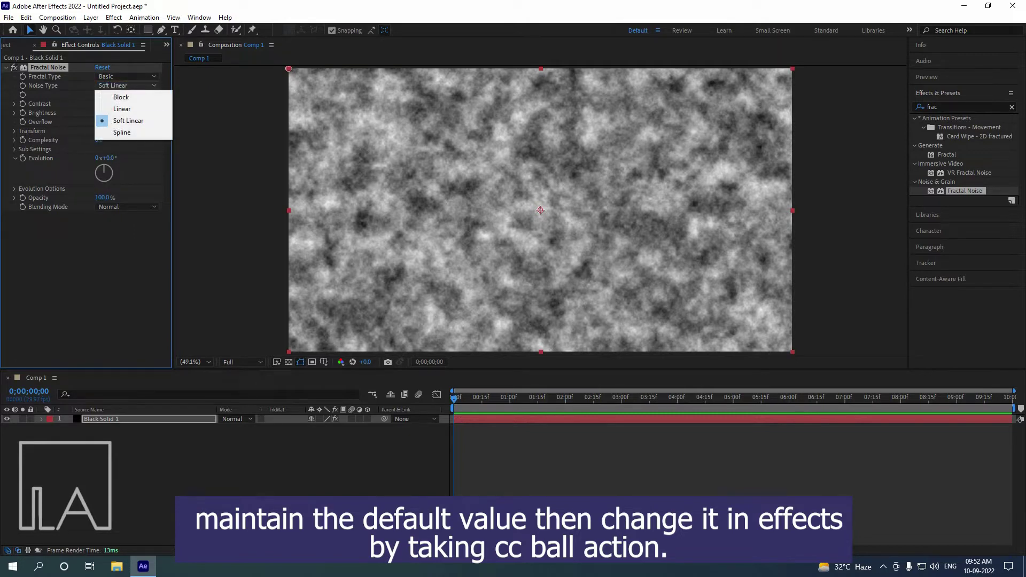
pyautogui.click(107, 256)
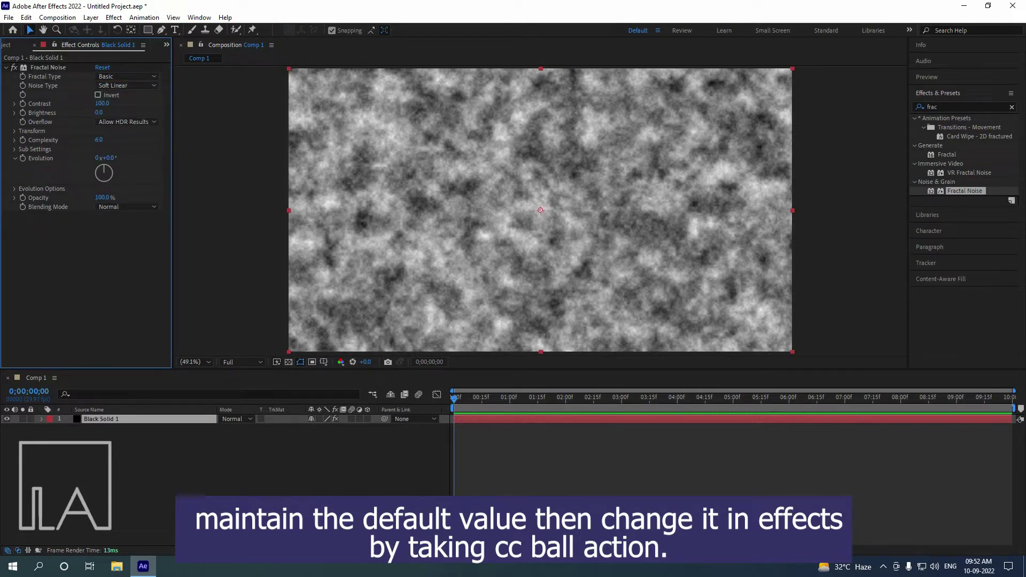
# Apply the CC Ball Action effect to the black solid and collapse the Fractal Noise settings.
pyautogui.click(949, 107)
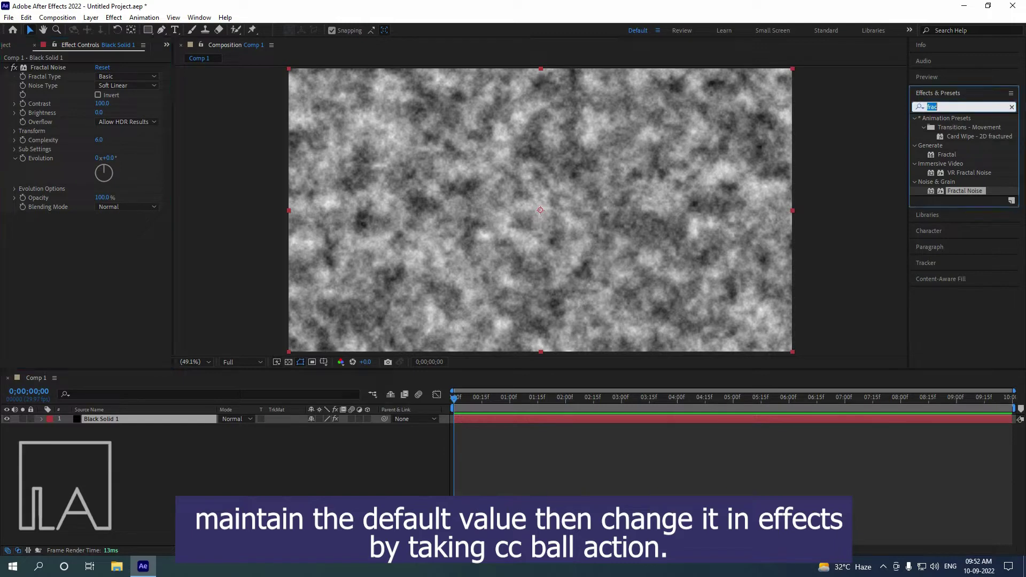
pyautogui.write('cc ba')
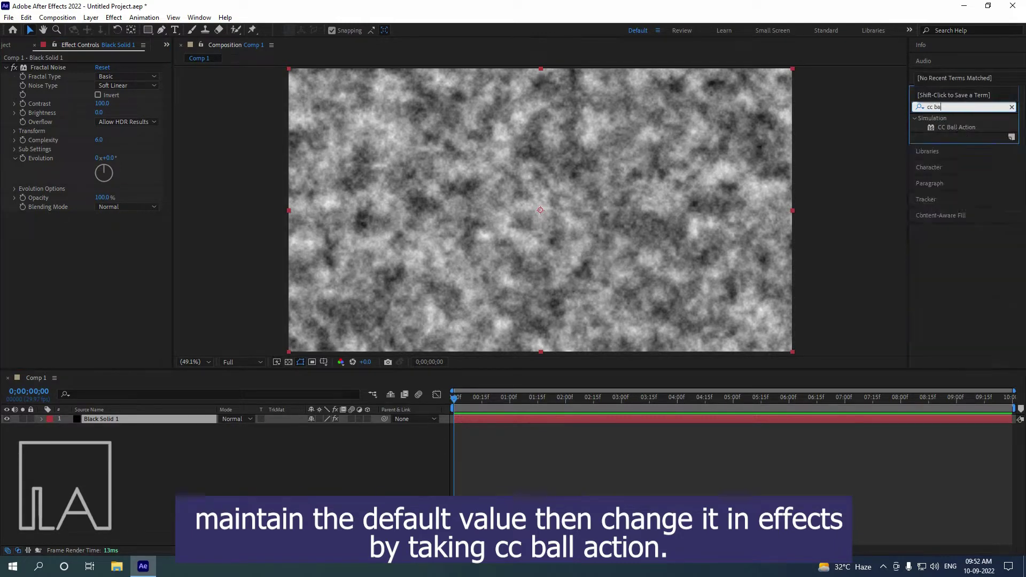
pyautogui.moveTo(957, 128); pyautogui.dragTo(700, 170)
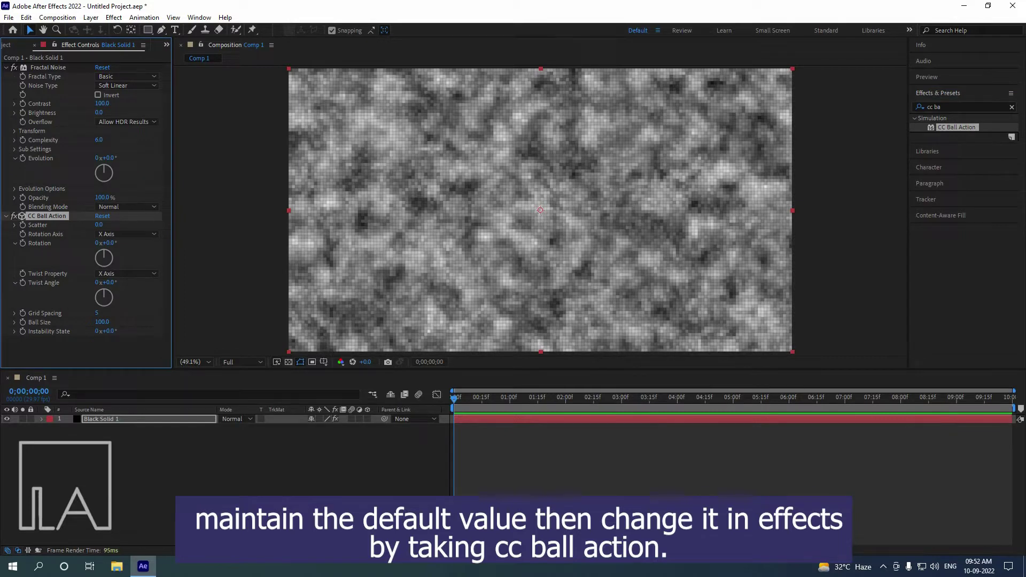
pyautogui.click(6, 67)
# Set CC Ball Action's rotation axis to XY15Z Axis and its twist property to Center Y.
pyautogui.click(127, 95)
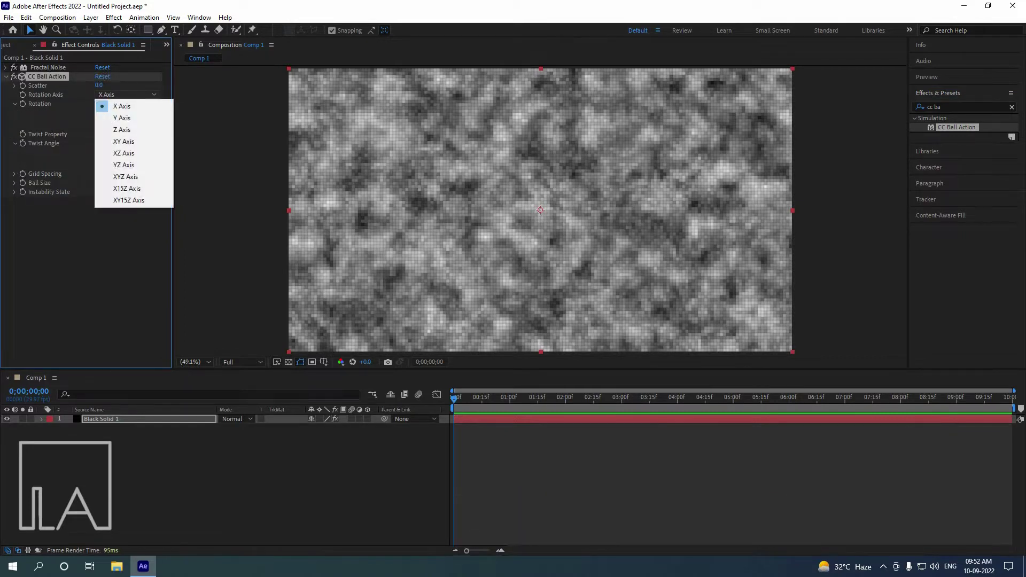
pyautogui.click(122, 118)
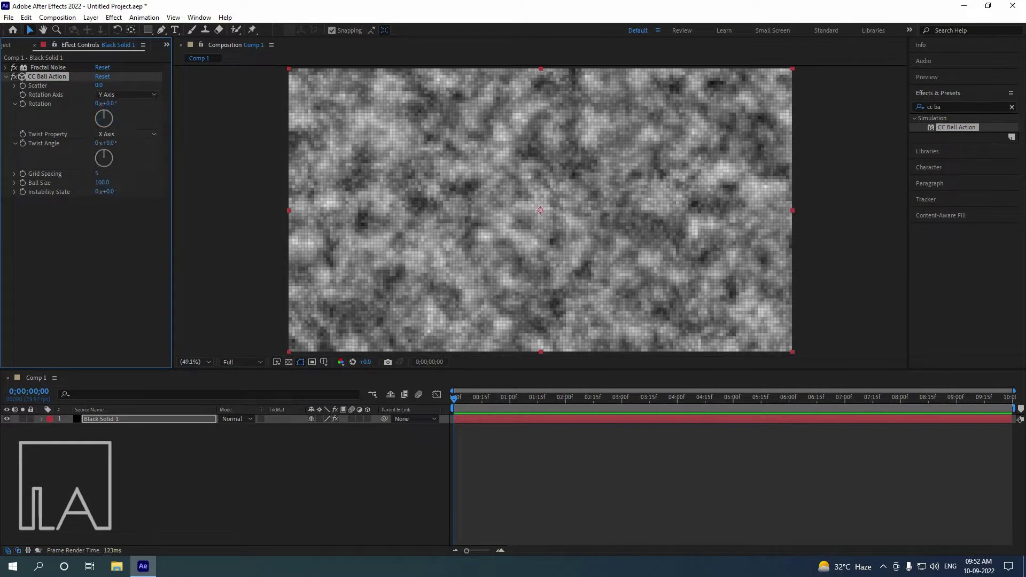
pyautogui.click(127, 134)
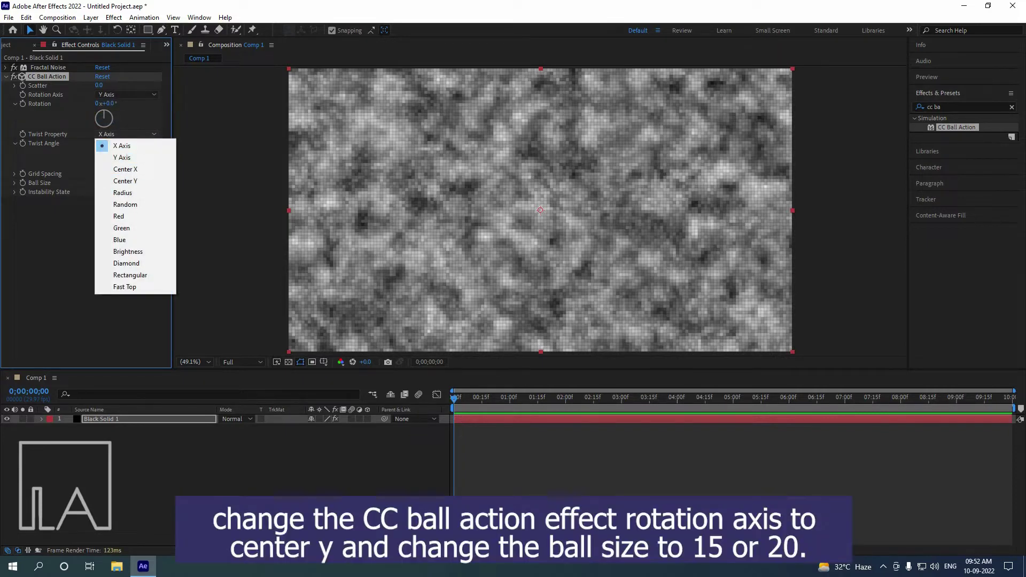
pyautogui.click(126, 182)
pyautogui.click(128, 94)
pyautogui.click(129, 200)
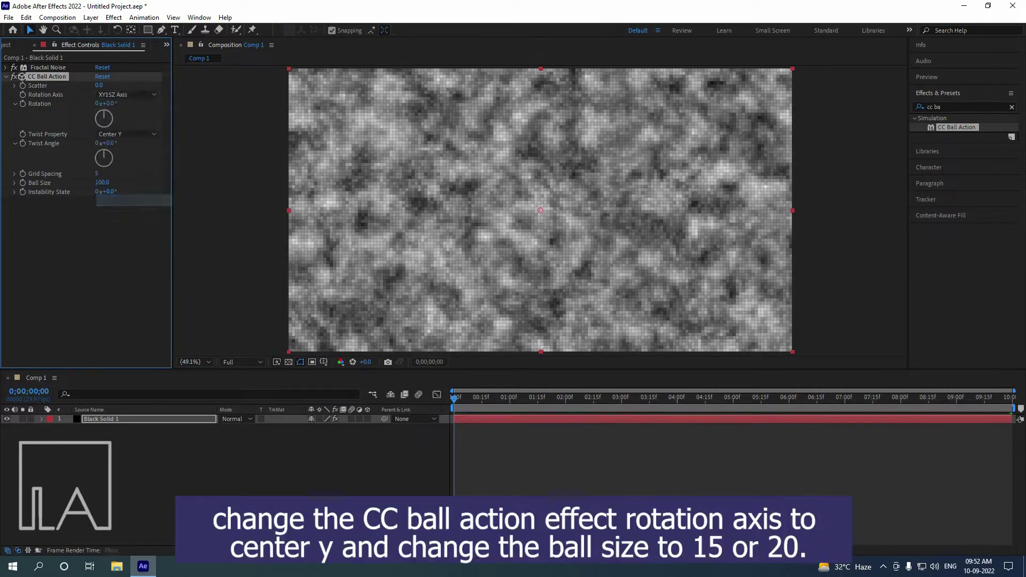
pyautogui.click(127, 95)
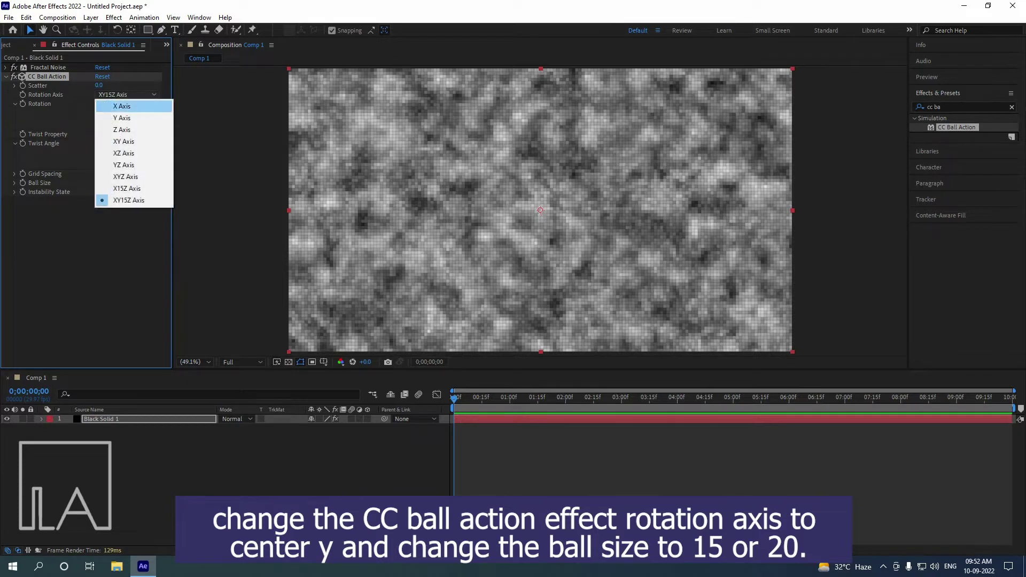
pyautogui.click(129, 200)
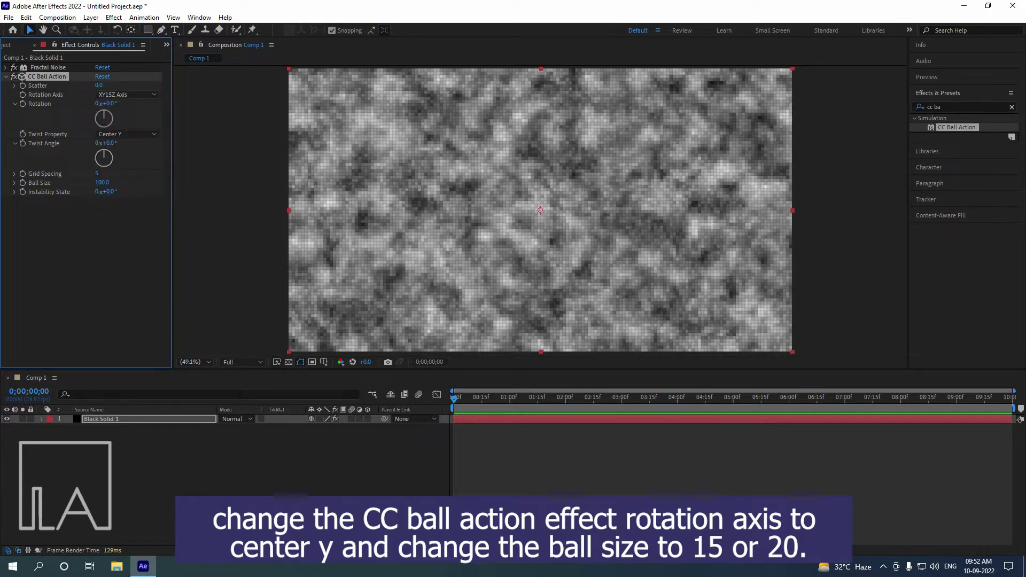
# Set CC Ball Action's grid spacing to 1 and its ball size to 50.
pyautogui.click(98, 174)
pyautogui.write('2')
pyautogui.press('Return')
pyautogui.click(102, 183)
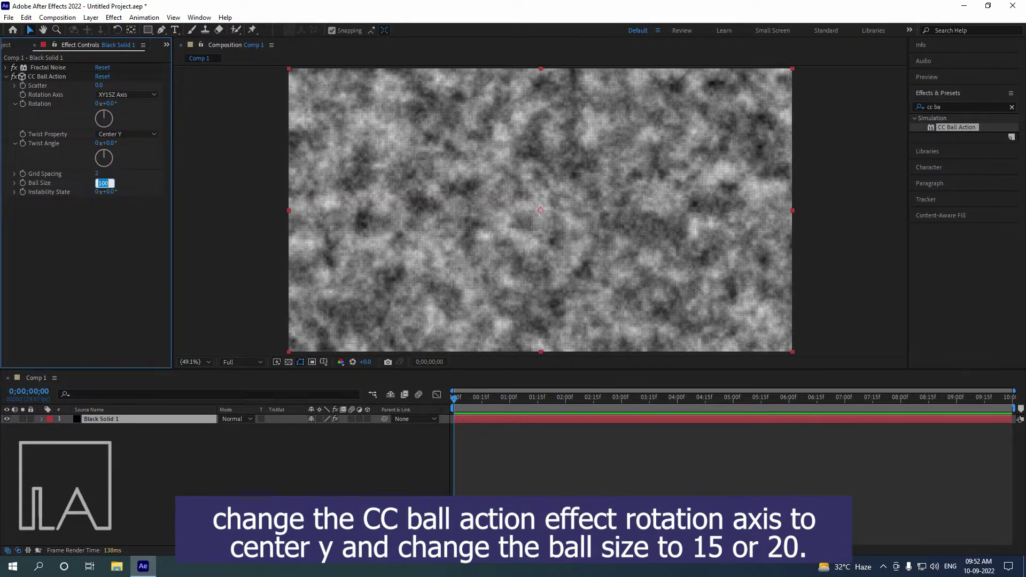
pyautogui.click(97, 173)
pyautogui.write('1')
pyautogui.press('Return')
pyautogui.click(102, 182)
pyautogui.write('50')
pyautogui.press('Return')
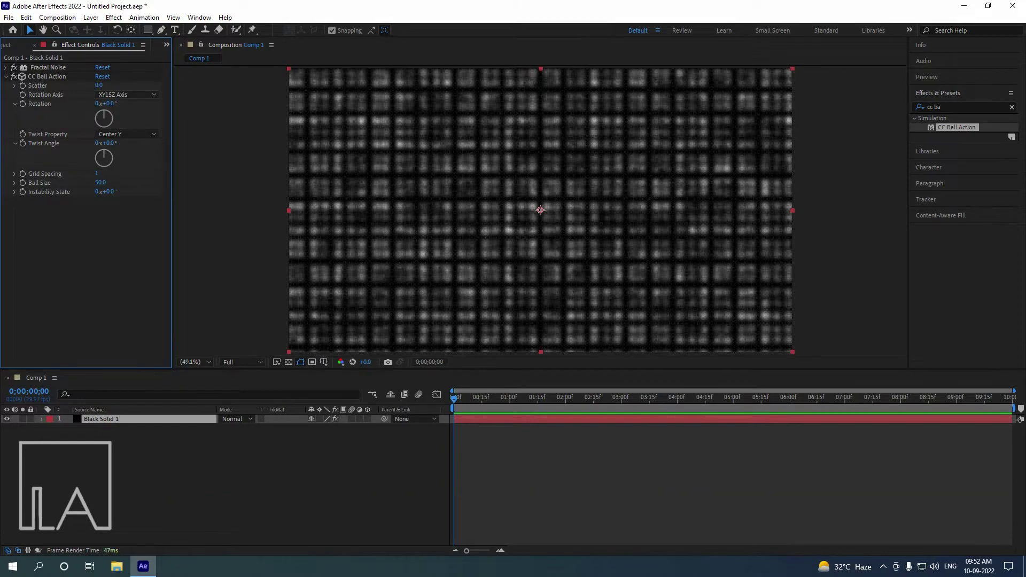
# Try a CC Ball Action twist angle of 10°, undo it, and set the twist property to Brightness.
pyautogui.moveTo(109, 143); pyautogui.dragTo(115, 143)
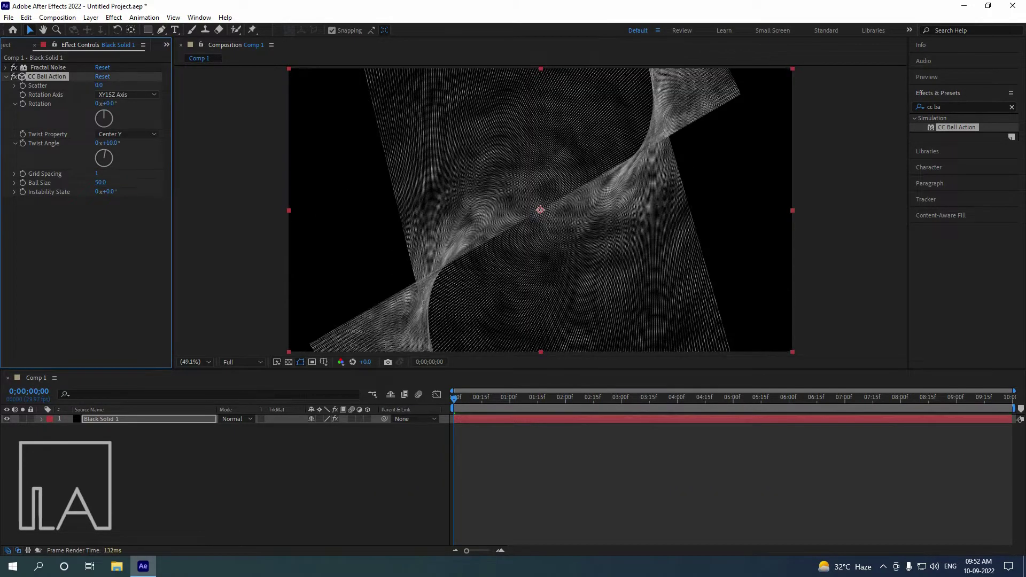
pyautogui.hotkey('ctrl', 'z')
pyautogui.click(128, 135)
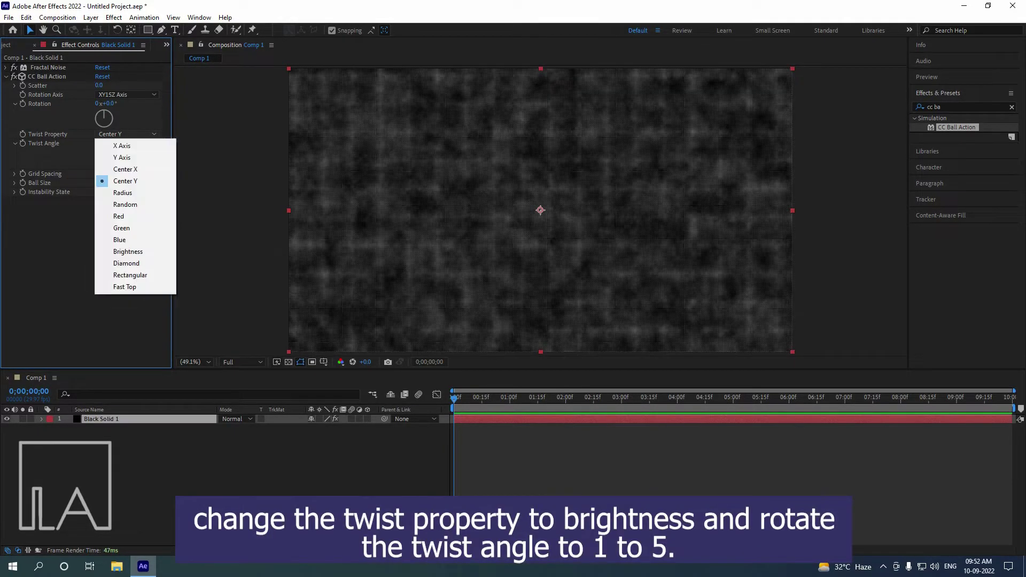
pyautogui.press('Return')
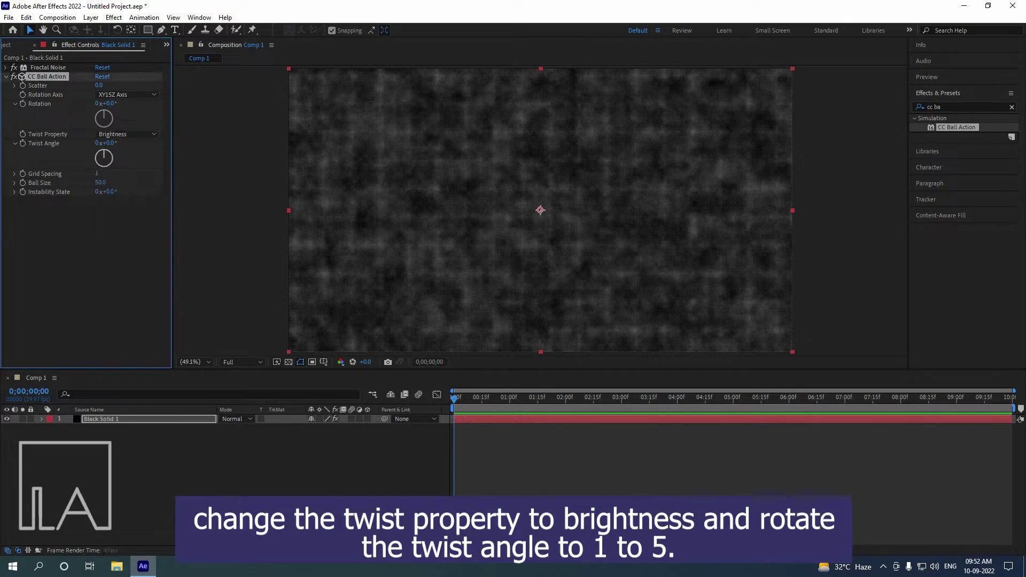
# Try a negative twist angle in CC Ball Action and set the angle to 1°.
pyautogui.click(109, 143)
pyautogui.click(130, 158)
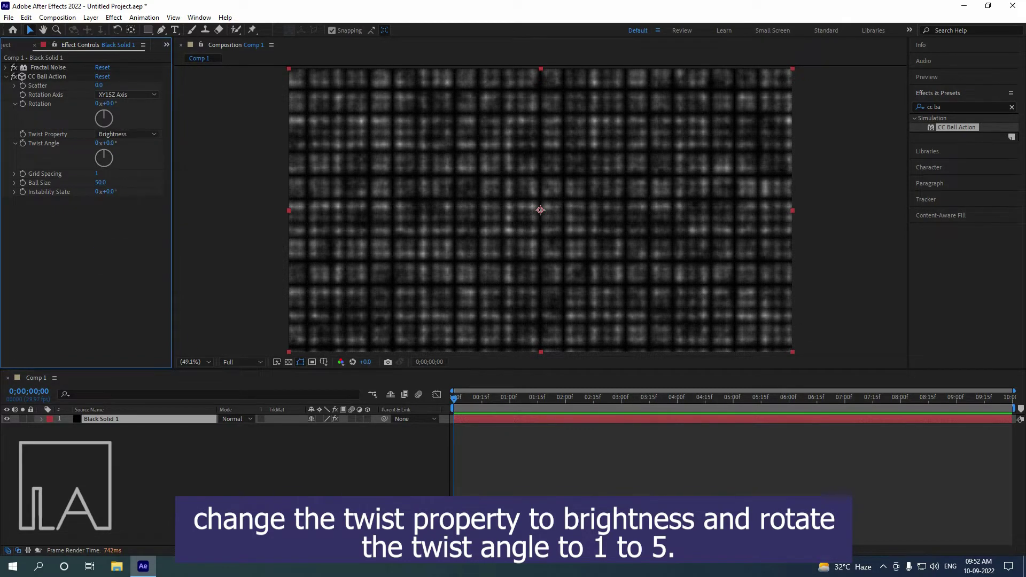
pyautogui.moveTo(109, 143)
pyautogui.mouseDown()
pyautogui.moveTo(118, 143)
pyautogui.moveTo(105, 143)
pyautogui.mouseUp()
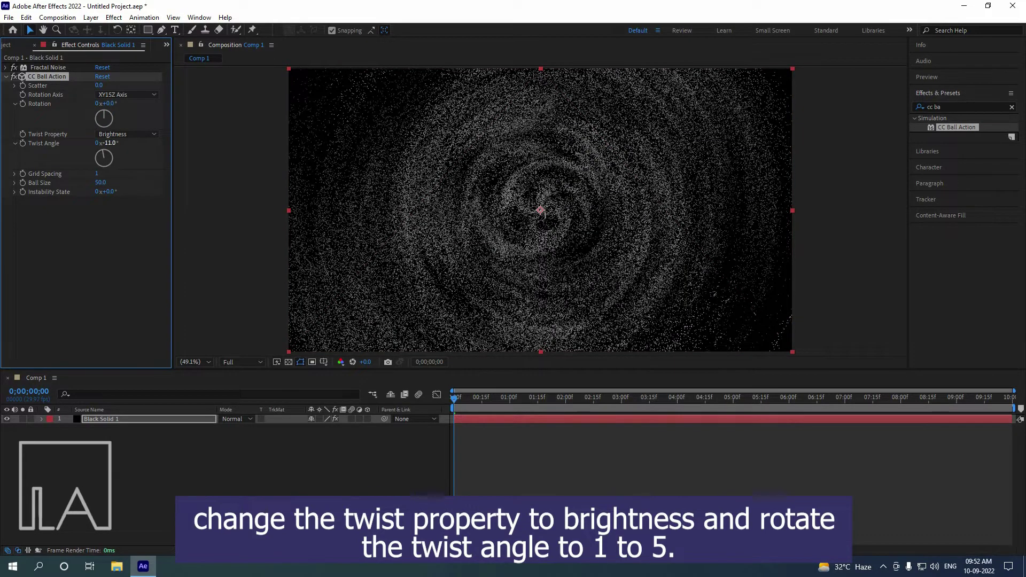
pyautogui.click(110, 143)
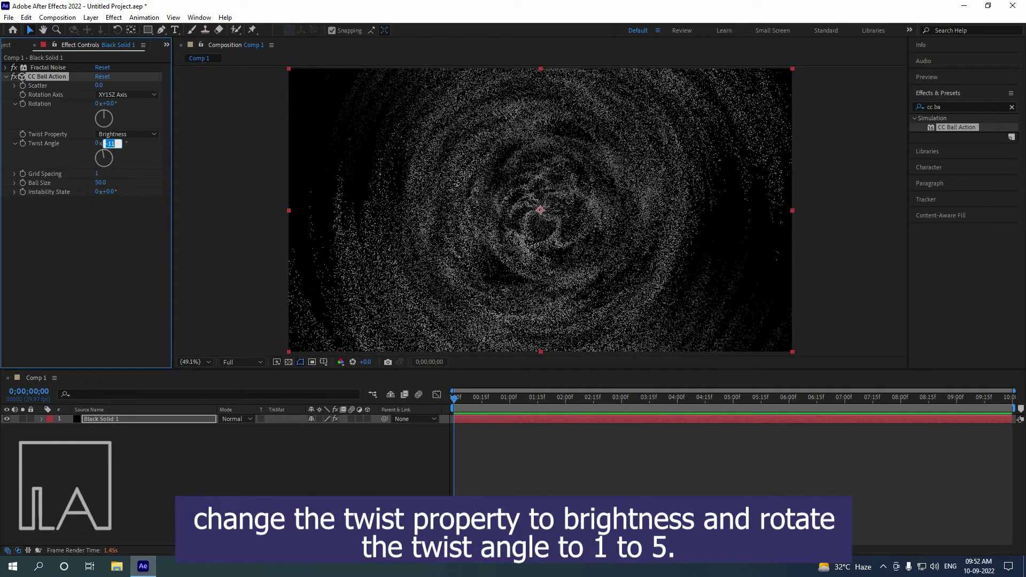
pyautogui.write('1')
pyautogui.press('Return')
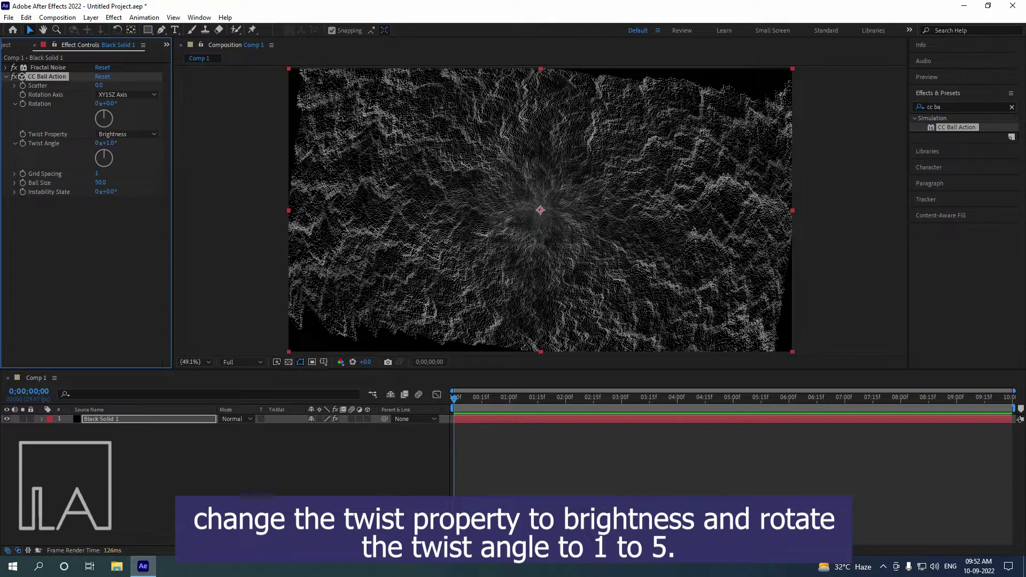
# Change CC Ball Action's rotation axis to Y Axis.
pyautogui.click(127, 95)
pyautogui.click(120, 117)
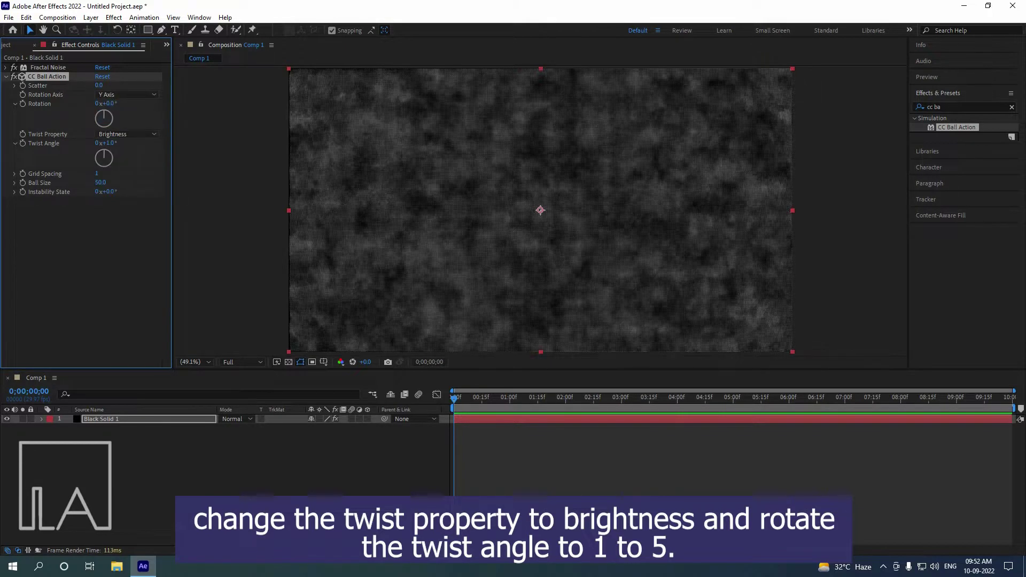
pyautogui.click(128, 95)
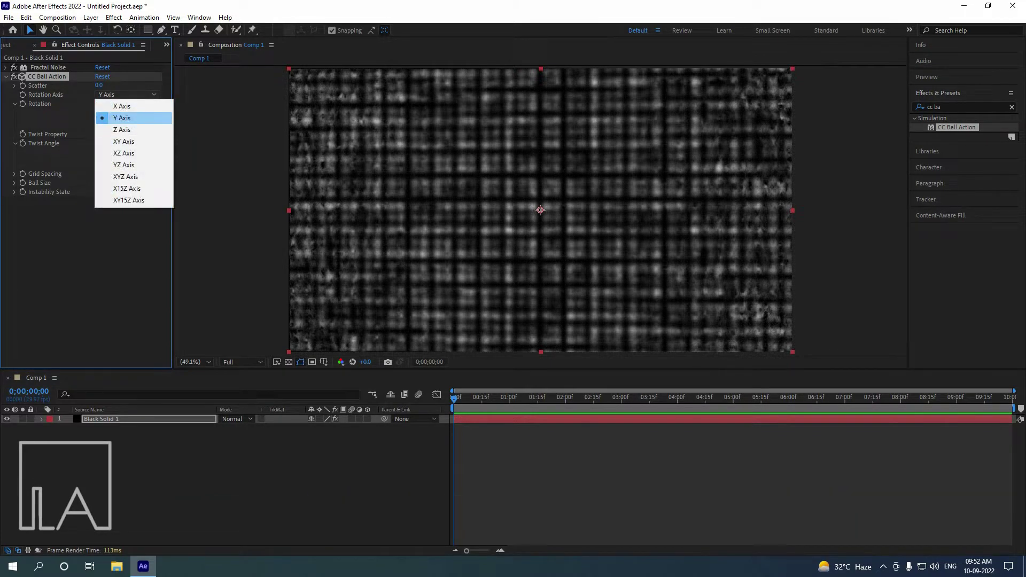
pyautogui.click(127, 118)
# Increase the twist angle of CC Ball Action and set it to 20°.
pyautogui.moveTo(111, 143); pyautogui.dragTo(127, 143)
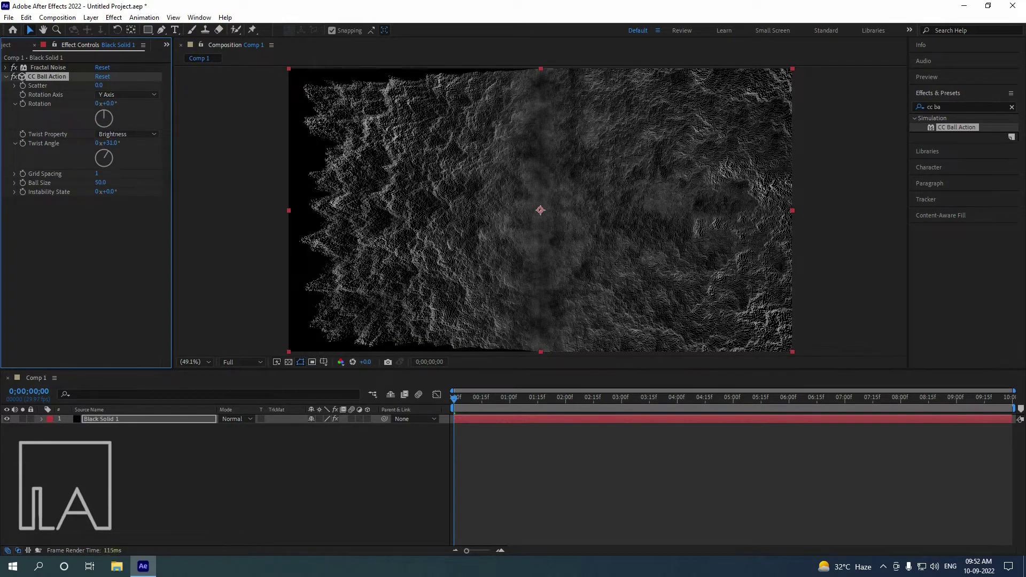
pyautogui.click(112, 143)
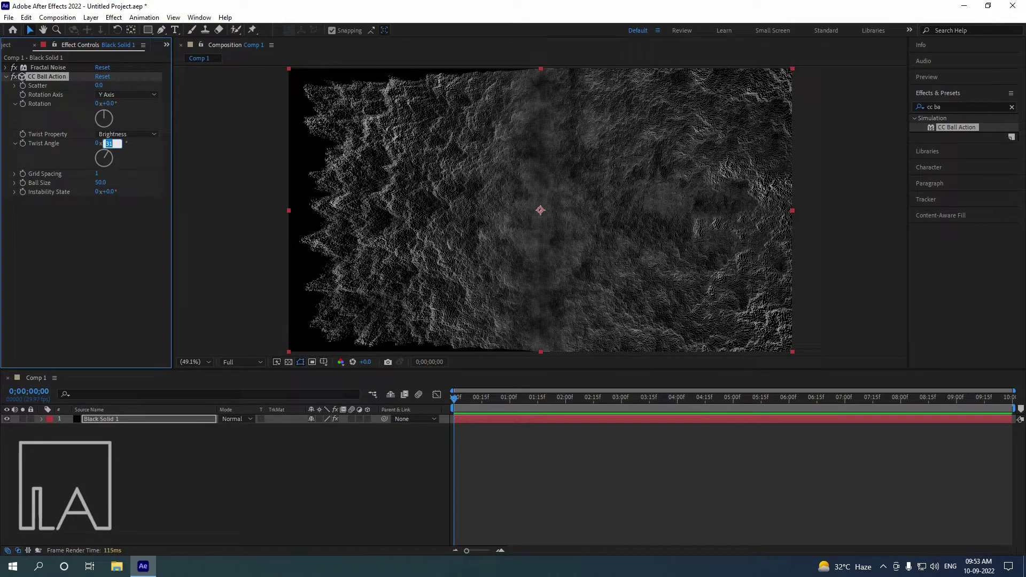
pyautogui.write('20')
pyautogui.press('Return')
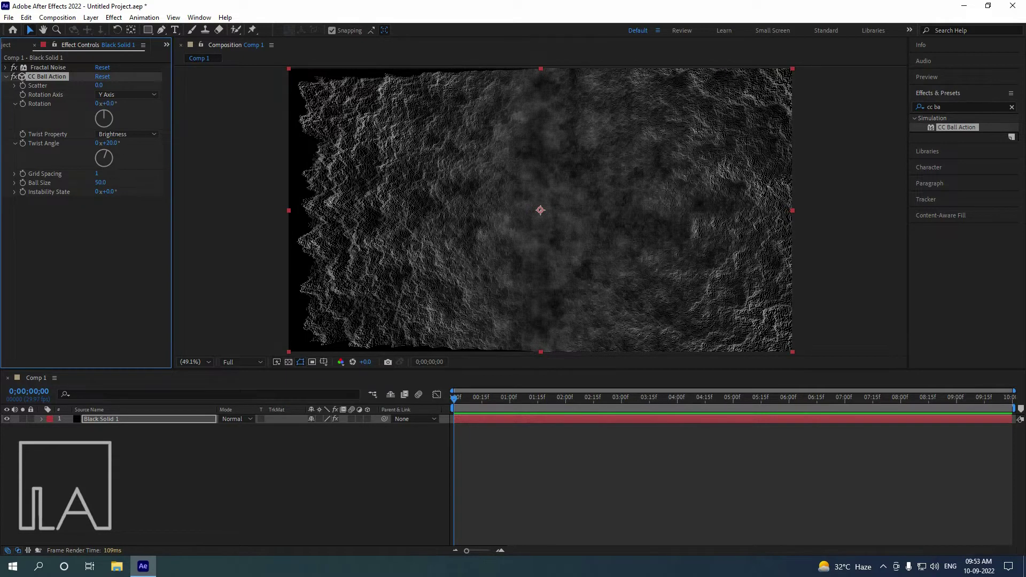
# Add a new camera to the composition and place its layer below Black Solid 1.
pyautogui.rightClick(350, 359)
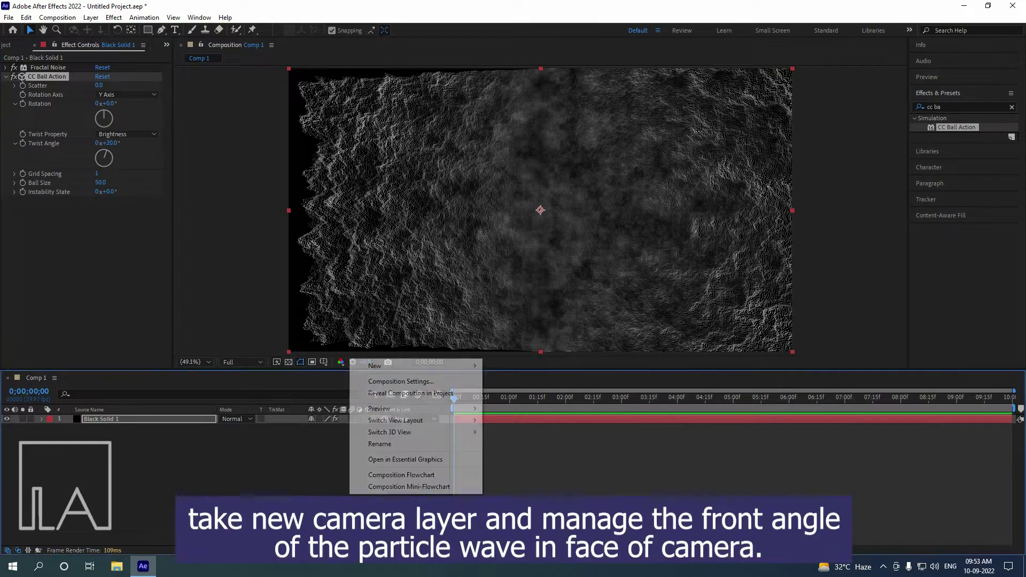
pyautogui.moveTo(380, 366)
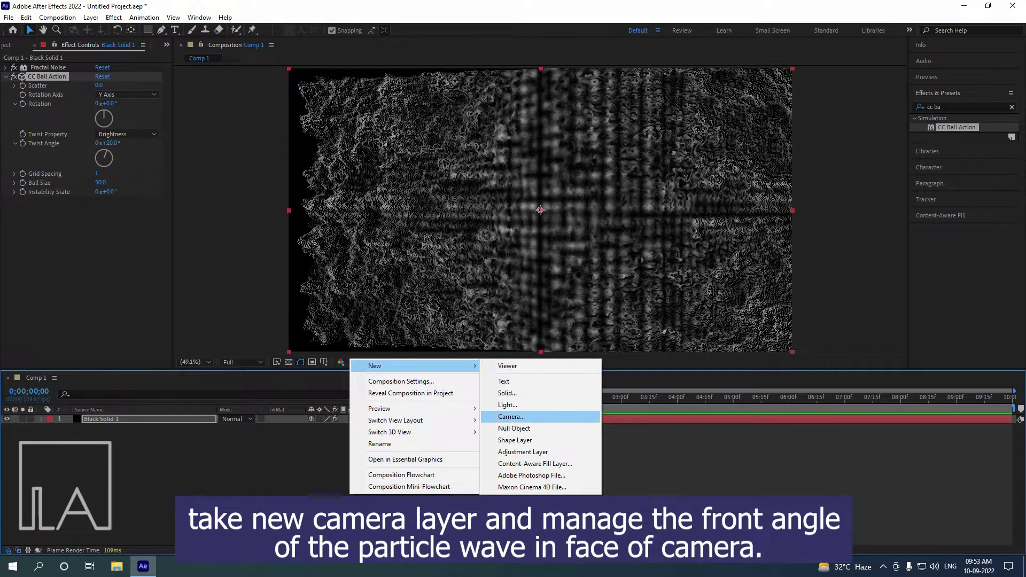
pyautogui.click(535, 417)
pyautogui.click(693, 498)
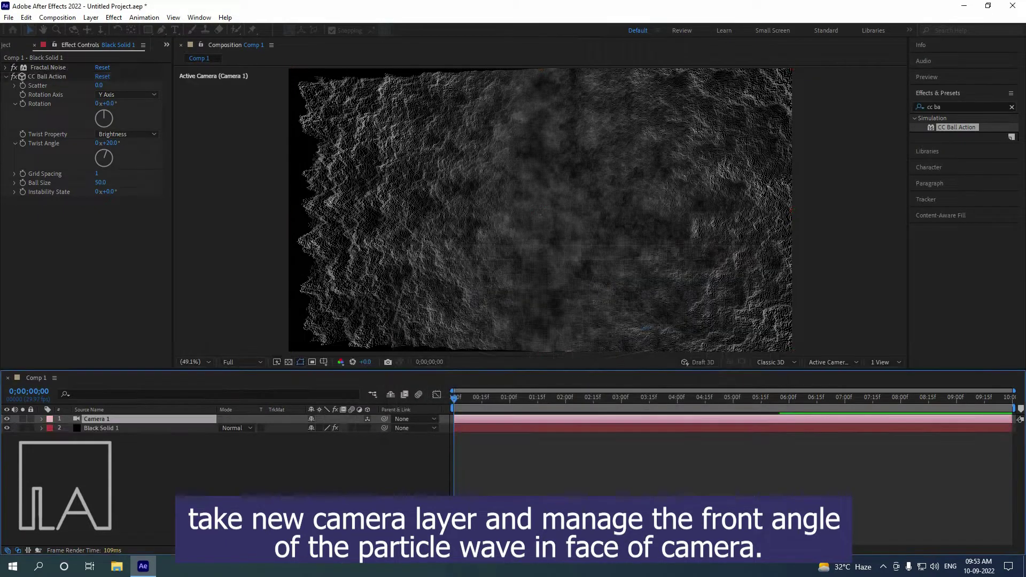
pyautogui.moveTo(115, 420); pyautogui.dragTo(119, 451)
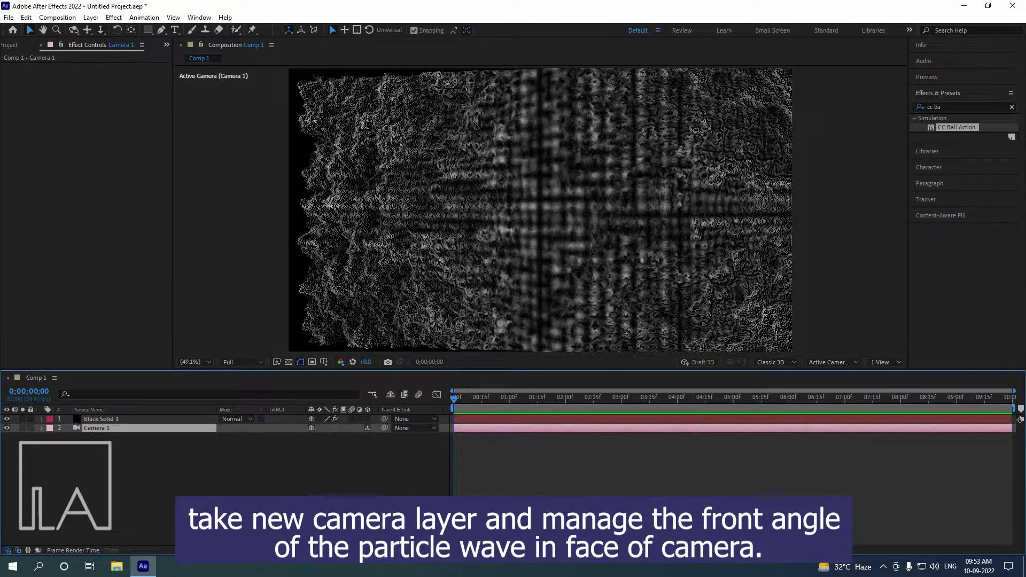
# Orbit the camera to a low front angle on the particle wave and shift the wave lower in the frame.
pyautogui.press('c')
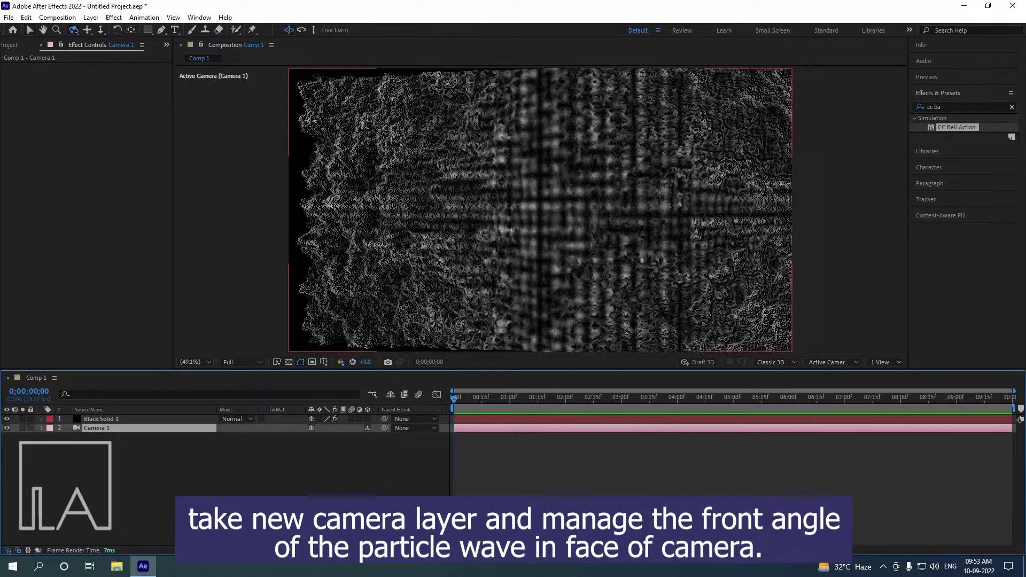
pyautogui.moveTo(540, 257); pyautogui.dragTo(540, 145)
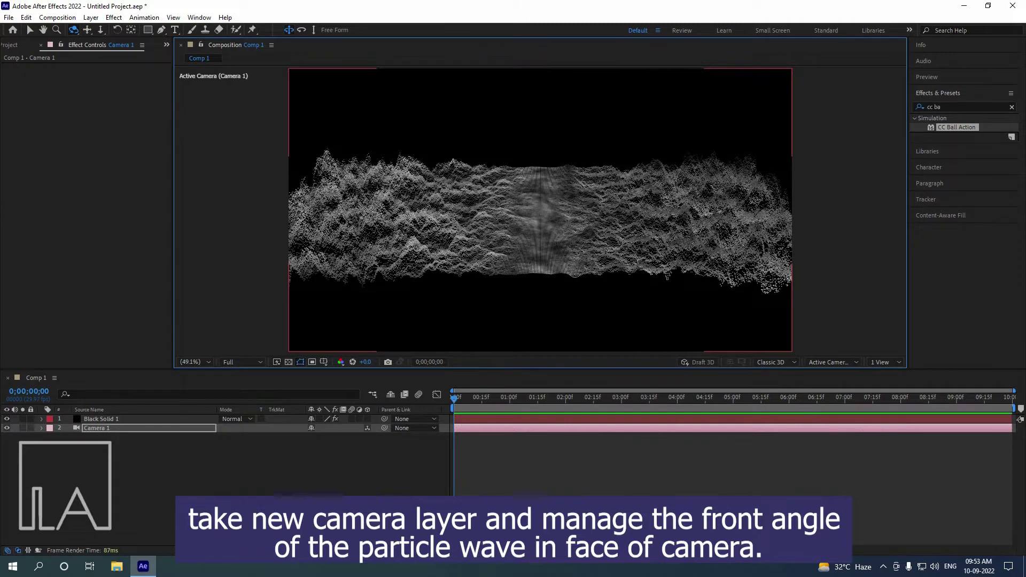
pyautogui.moveTo(541, 210); pyautogui.dragTo(529, 253)
pyautogui.press('c')
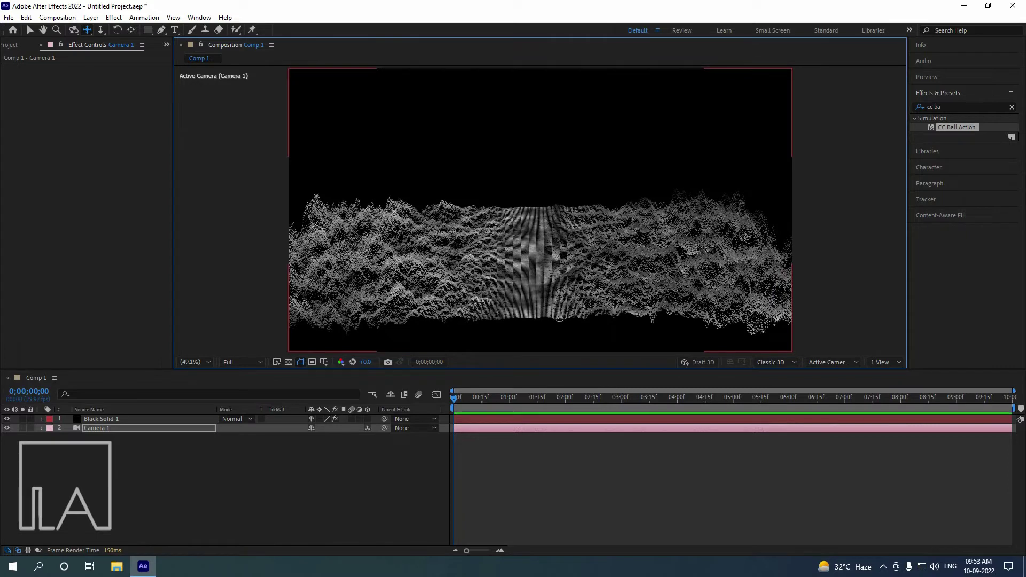
# Dolly the camera toward the particle wave and pan so the wave sits slightly higher in the frame.
pyautogui.press('c')
pyautogui.scroll(8, 540, 210)
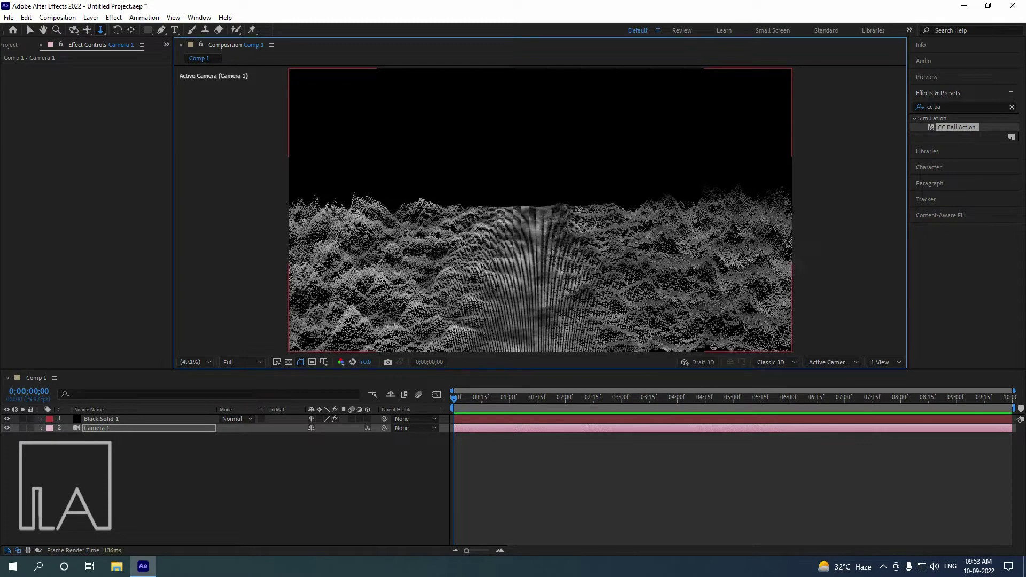
pyautogui.press('c')
pyautogui.press('c')
pyautogui.press('c')
pyautogui.scroll(-6, 545, 198)
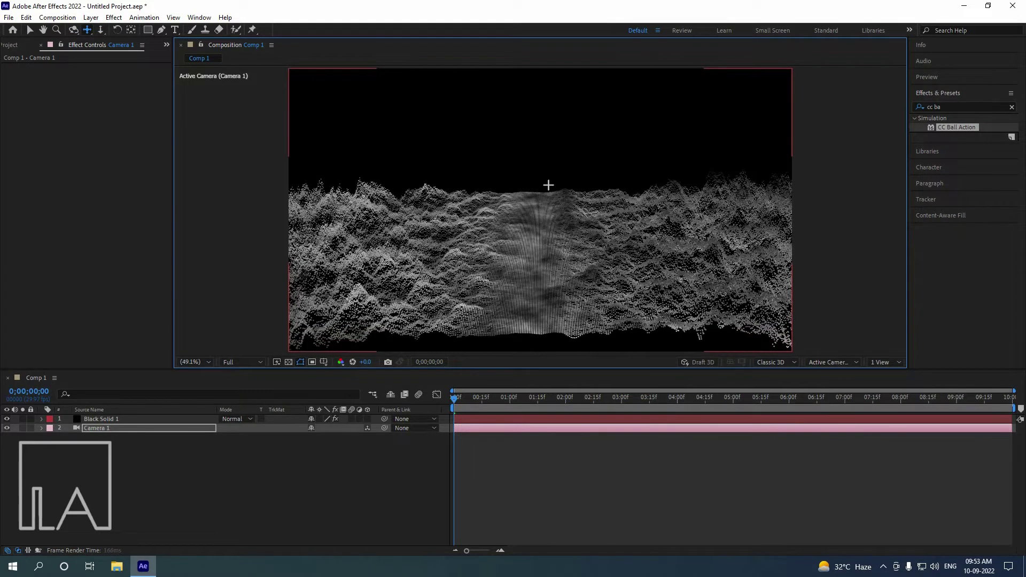
pyautogui.scroll(6, 540, 210)
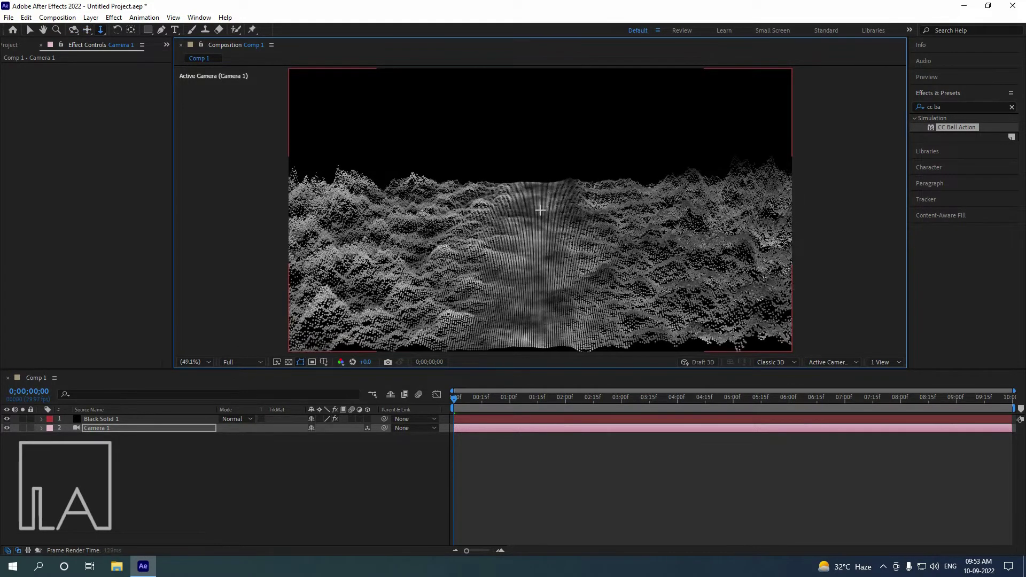
# Raise the wave further in the frame and dolly closer until its particles cover the lower frame edge.
pyautogui.press('c')
pyautogui.press('c')
pyautogui.moveTo(544, 206); pyautogui.dragTo(554, 185)
pyautogui.press('c')
pyautogui.scroll(5, 540, 210)
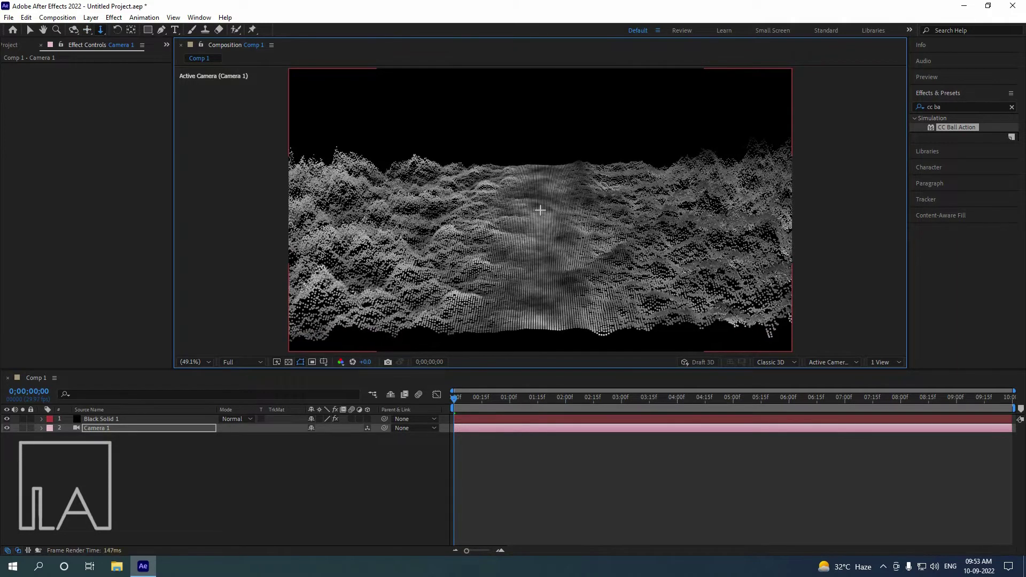
pyautogui.scroll(6, 540, 210)
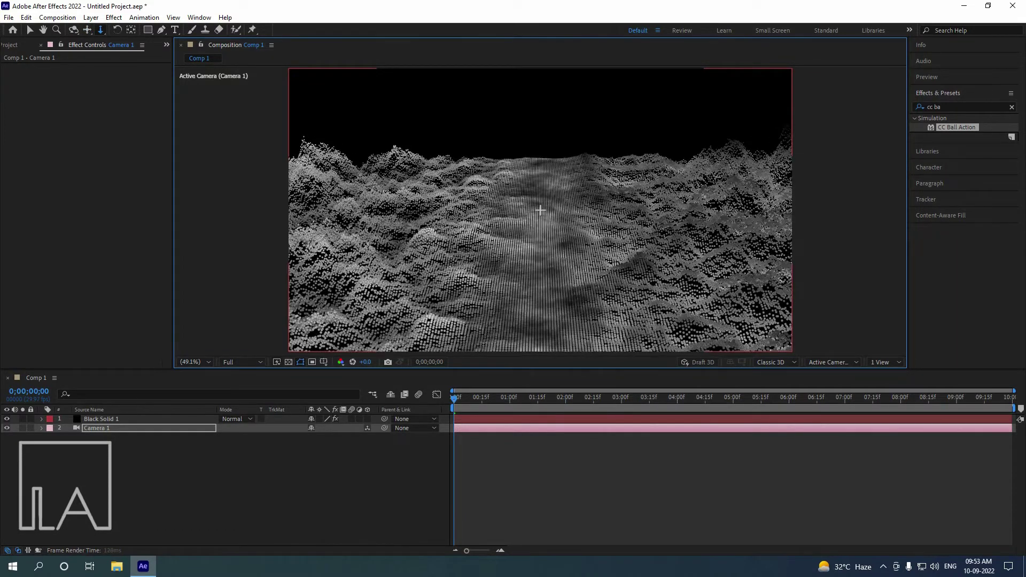
# Pan the wave toward the upper part of the frame and recentre its smooth middle band with the camera.
pyautogui.press('c')
pyautogui.press('c')
pyautogui.moveTo(541, 214); pyautogui.dragTo(572, 180)
pyautogui.press('c')
pyautogui.press('c')
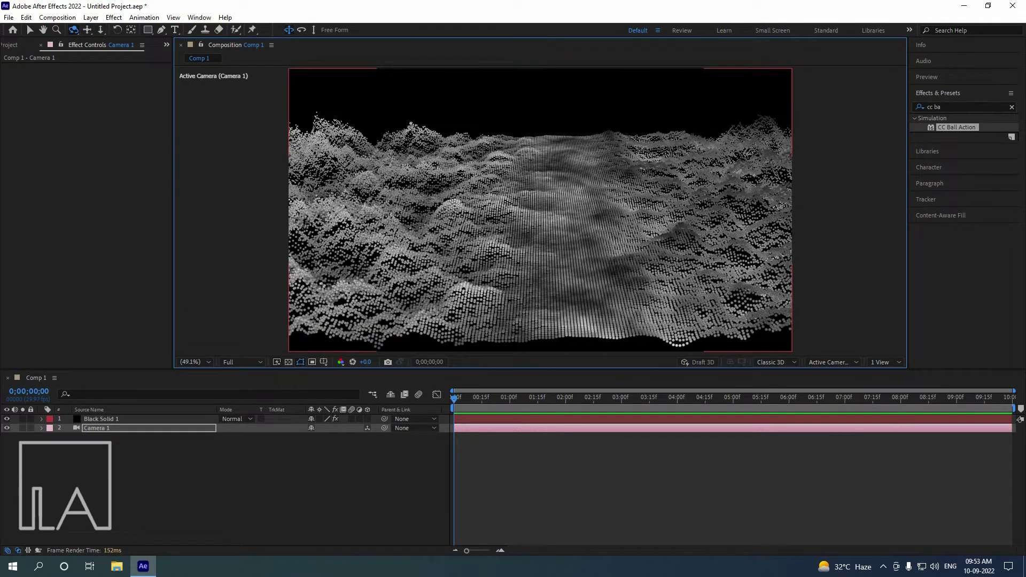
pyautogui.moveTo(540, 214); pyautogui.dragTo(484, 204)
pyautogui.press('c')
pyautogui.press('c')
pyautogui.press('c')
pyautogui.press('c')
pyautogui.press('Return')
pyautogui.press('Return')
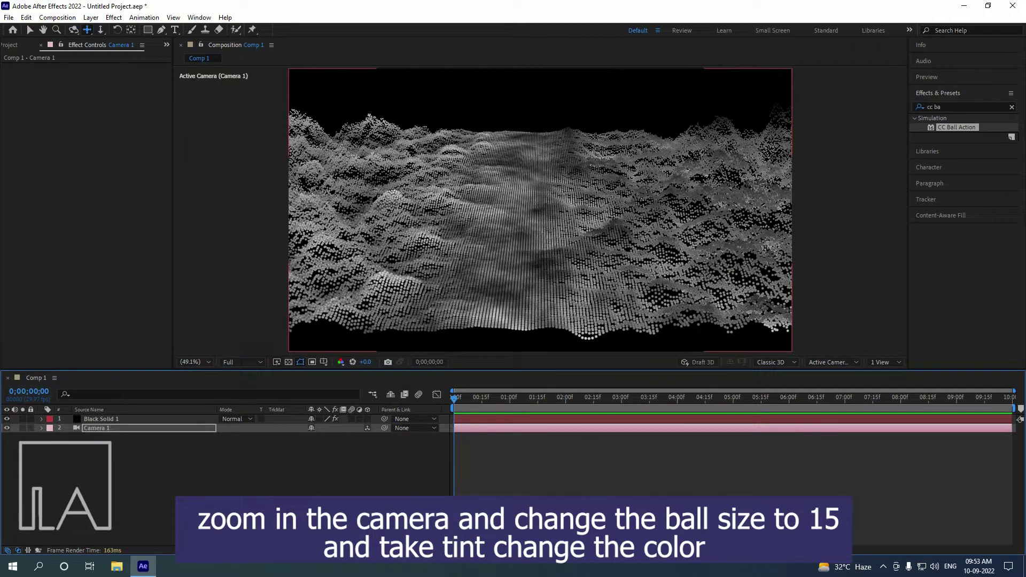
# Reduce the CC Ball Action ball size on Black Solid 1, trying 20 and settling on 25.
pyautogui.click(102, 419)
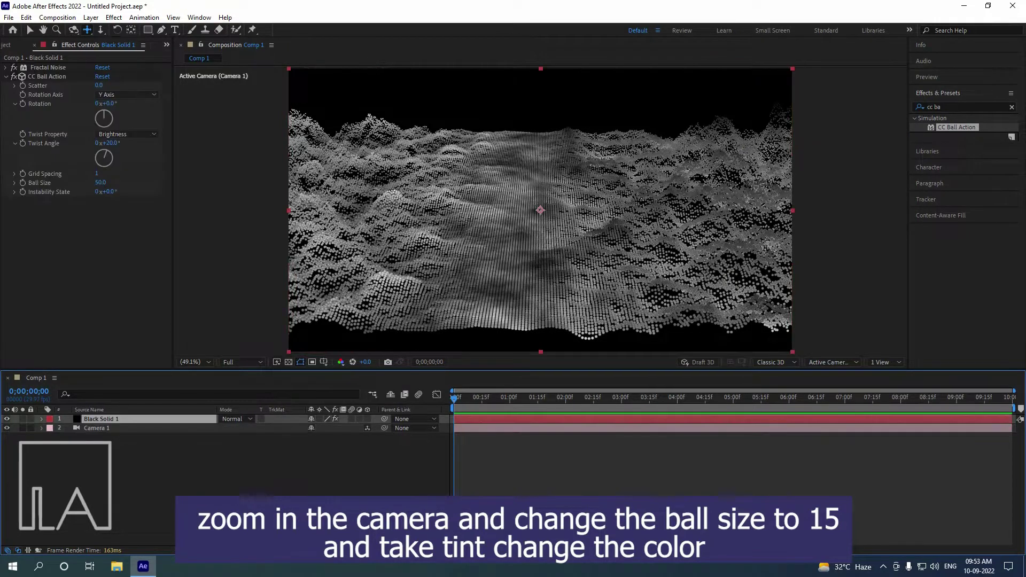
pyautogui.click(101, 183)
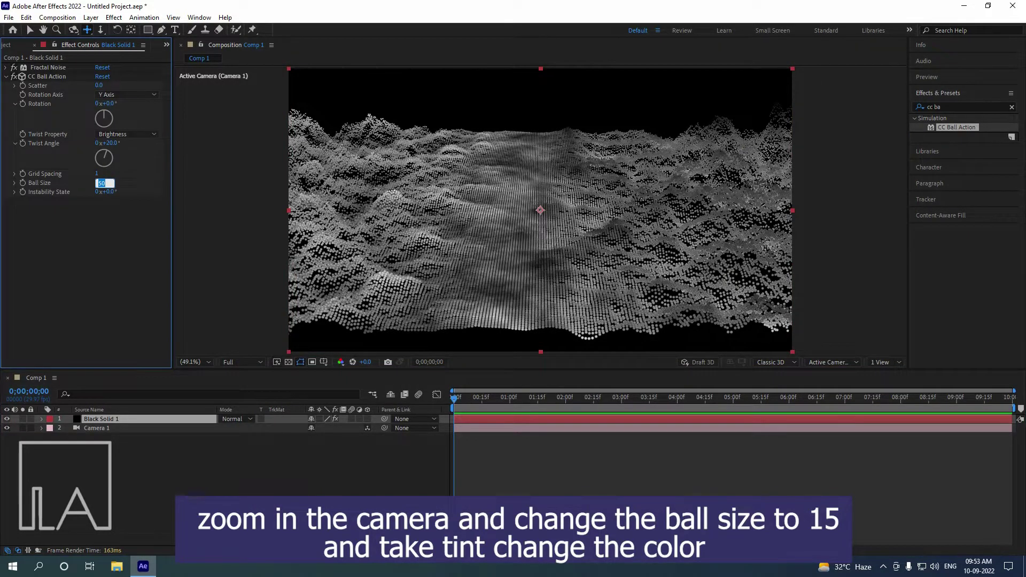
pyautogui.press('Return')
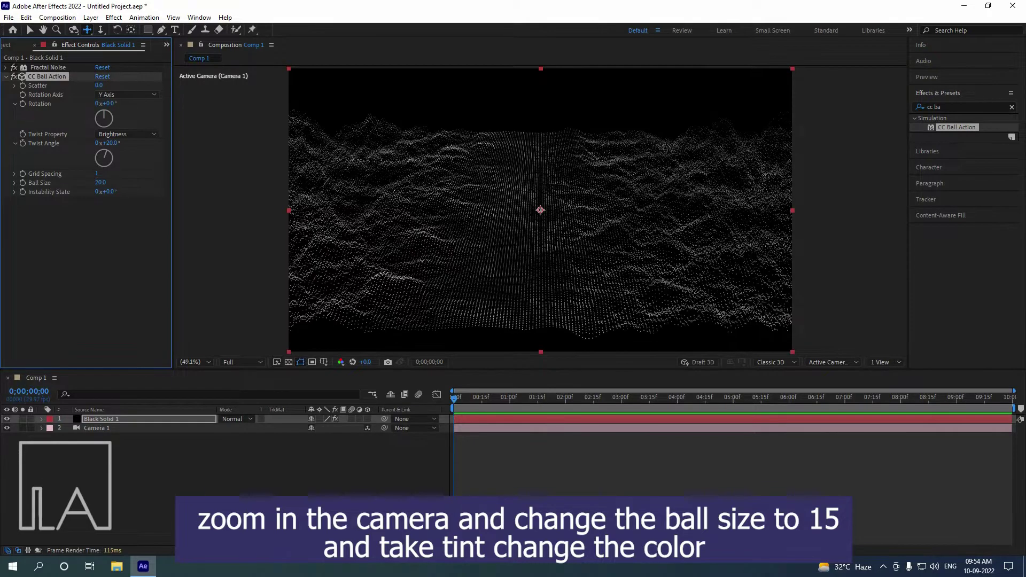
pyautogui.click(101, 183)
pyautogui.press('Return')
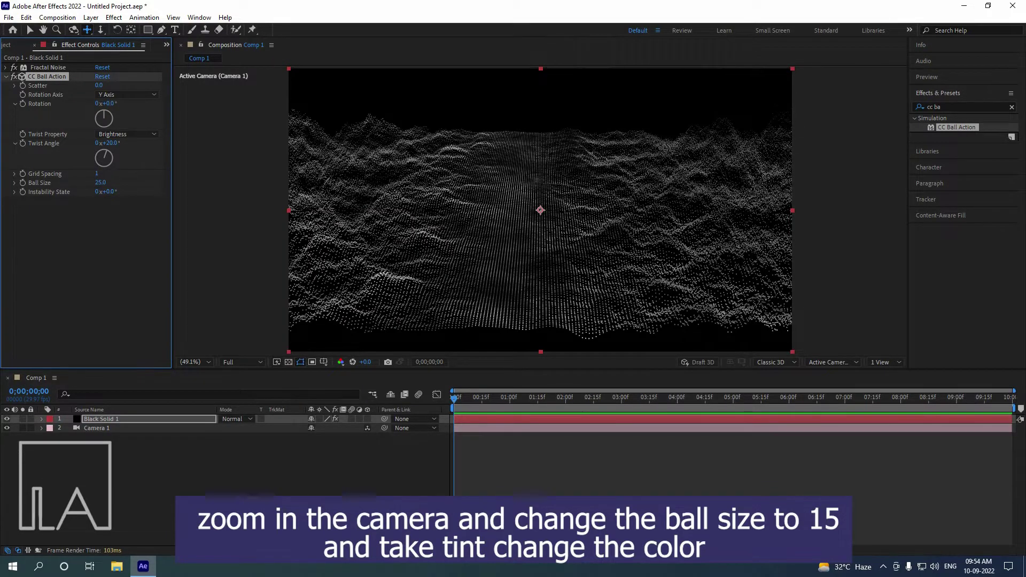
# Find the Tint effect and apply it to Black Solid 1.
pyautogui.click(951, 107)
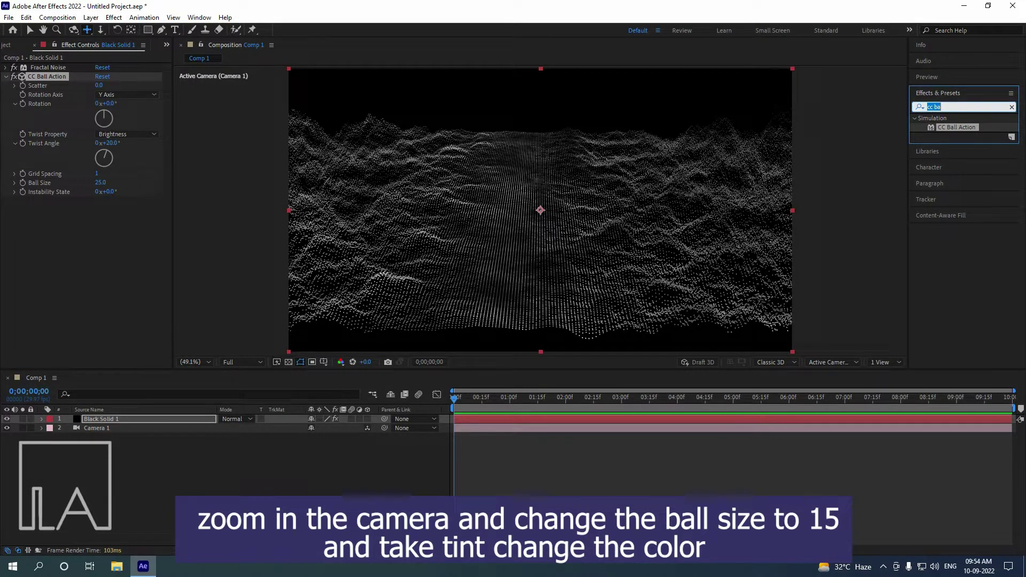
pyautogui.write('tint')
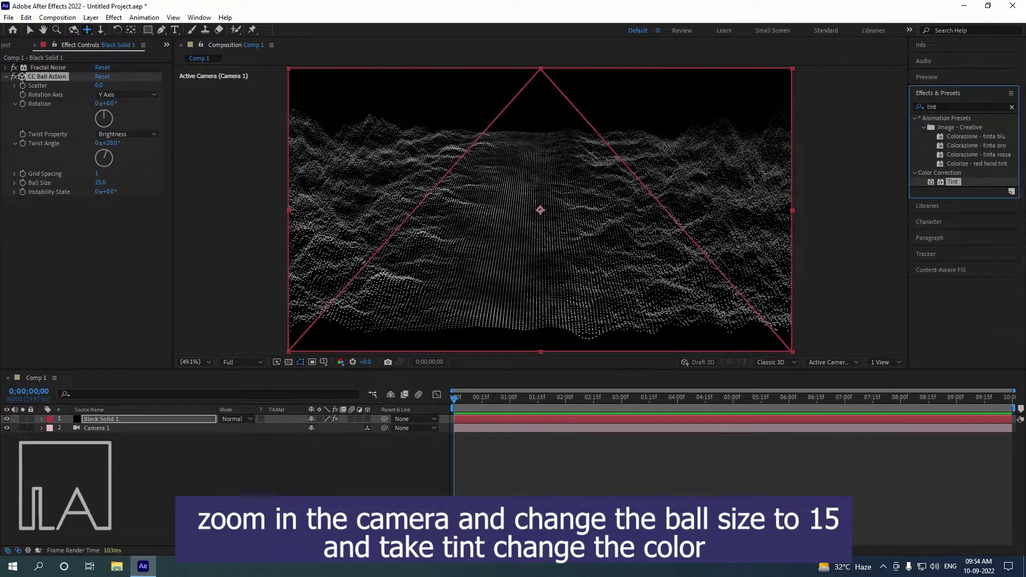
pyautogui.moveTo(953, 181); pyautogui.dragTo(646, 234)
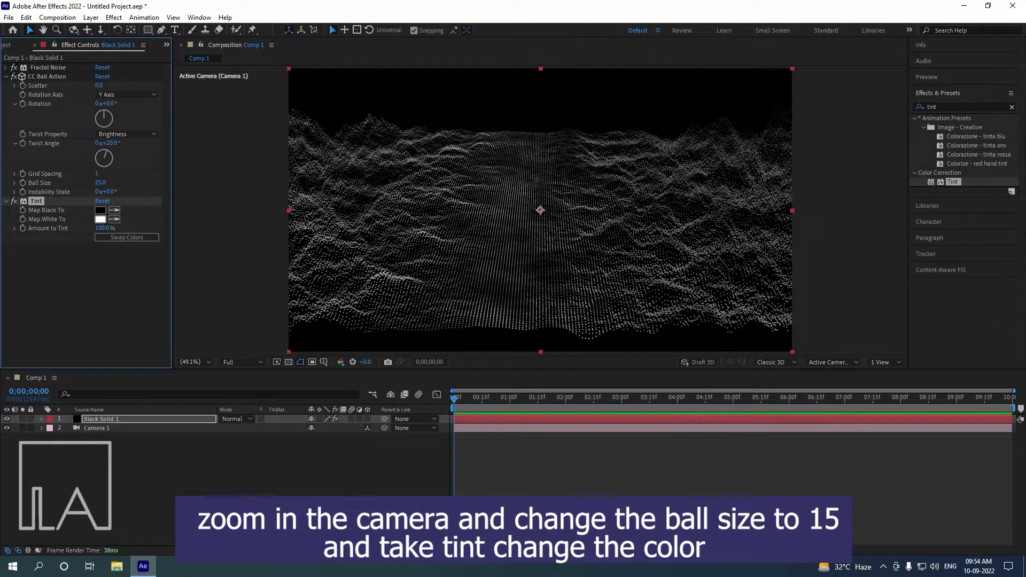
# Set Tint's Map Black To color to bright turquoise, 00FFDE.
pyautogui.click(100, 210)
pyautogui.click(249, 300)
pyautogui.click(249, 300)
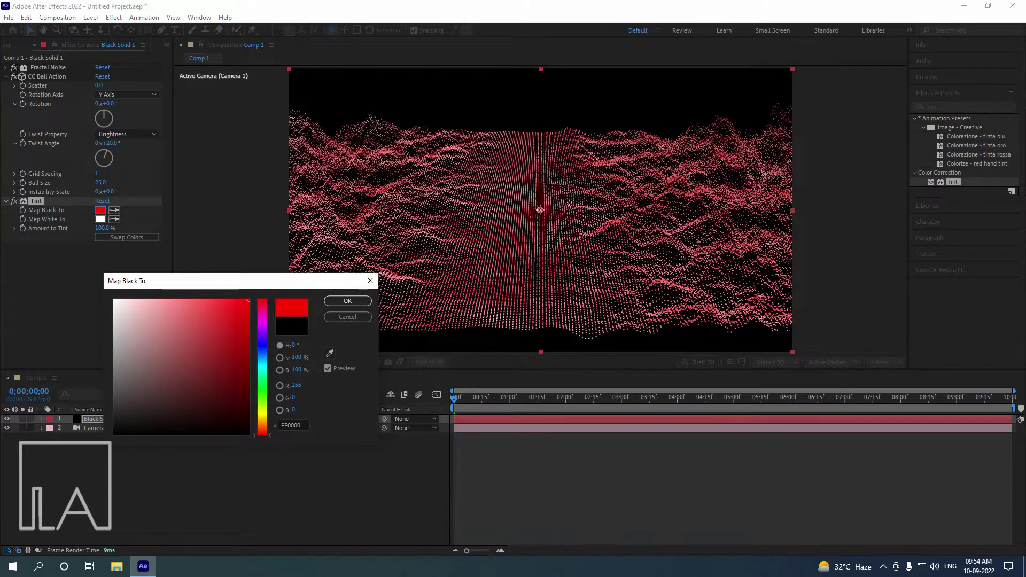
pyautogui.moveTo(263, 386); pyautogui.dragTo(262, 370)
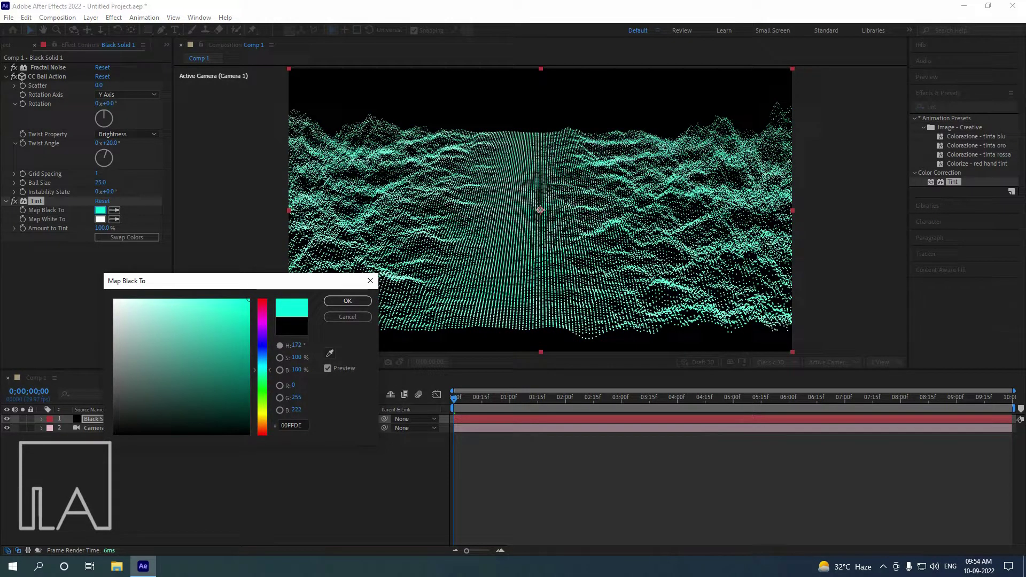
pyautogui.click(348, 301)
# Try swapping the two Tint colors, swap them back, and set Map White To to black, 000000.
pyautogui.click(127, 237)
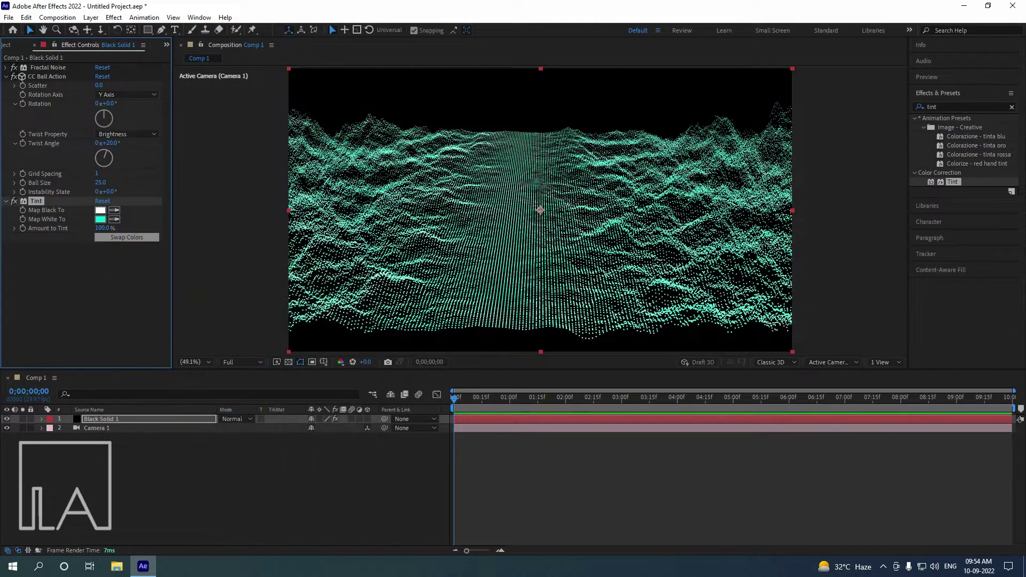
pyautogui.click(127, 237)
pyautogui.click(100, 220)
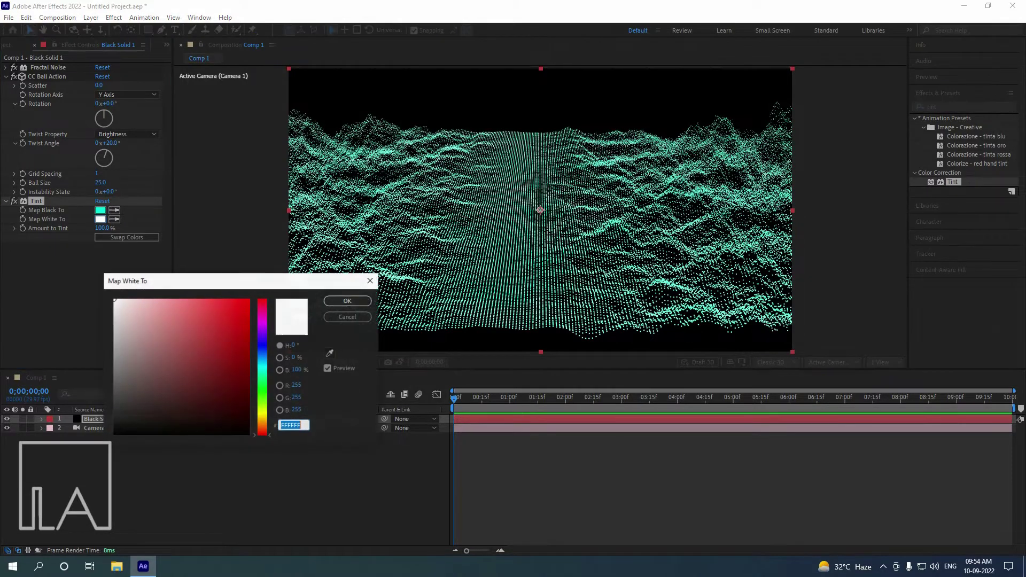
pyautogui.click(114, 434)
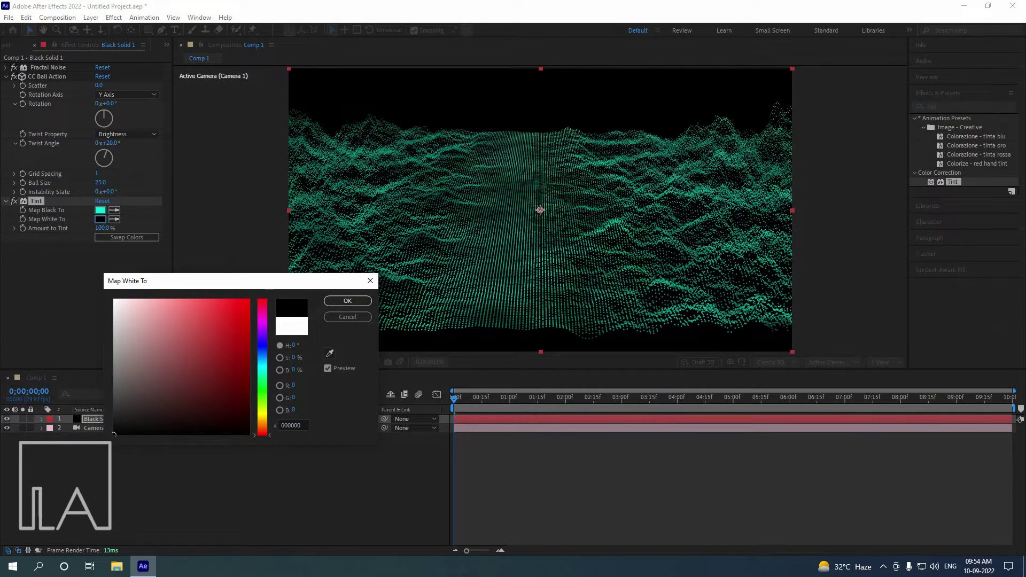
pyautogui.click(348, 301)
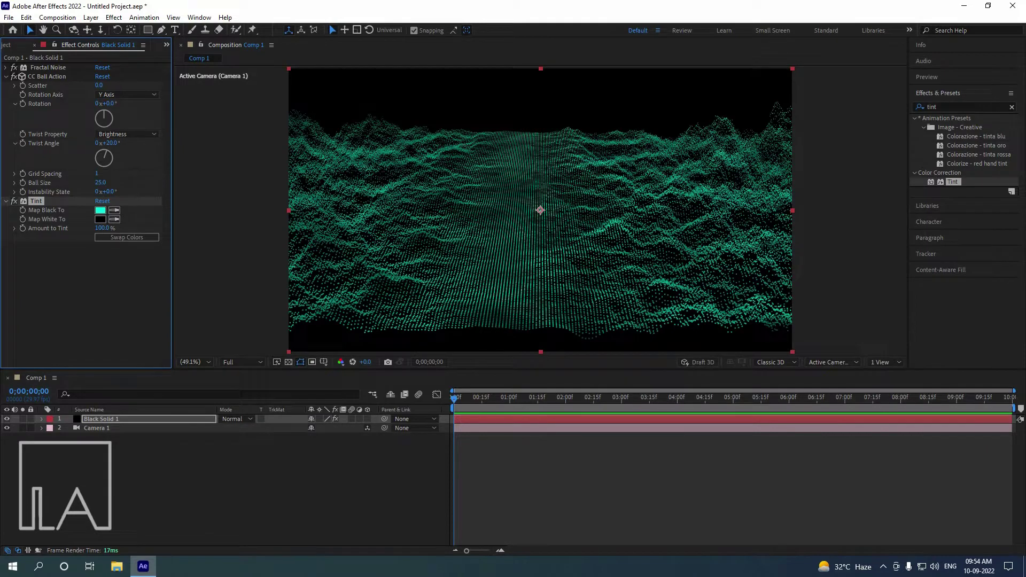
# Find the Stylize Glow effect and apply it to Black Solid 1.
pyautogui.click(957, 106)
pyautogui.write('glow')
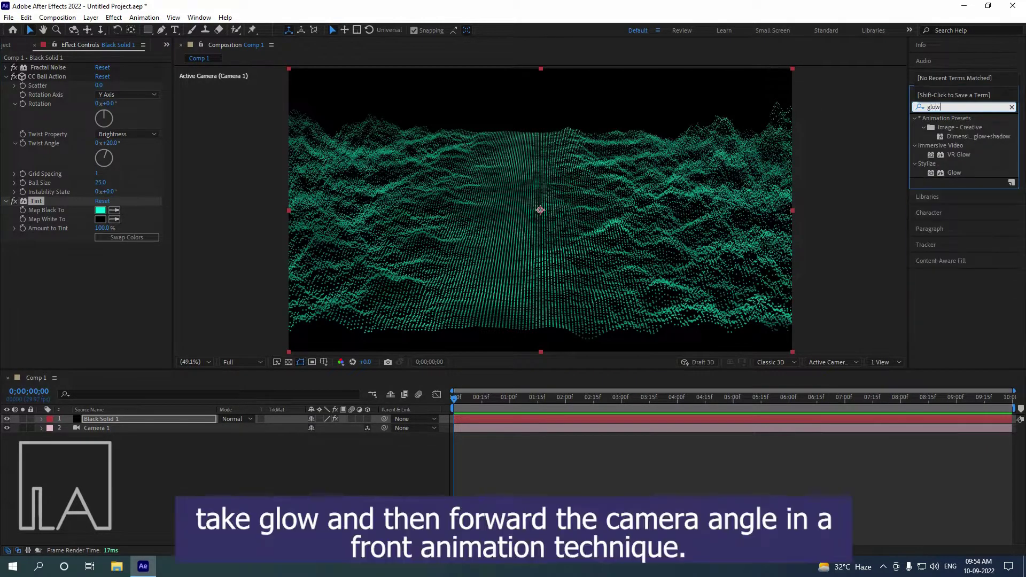
pyautogui.moveTo(954, 173); pyautogui.dragTo(614, 214)
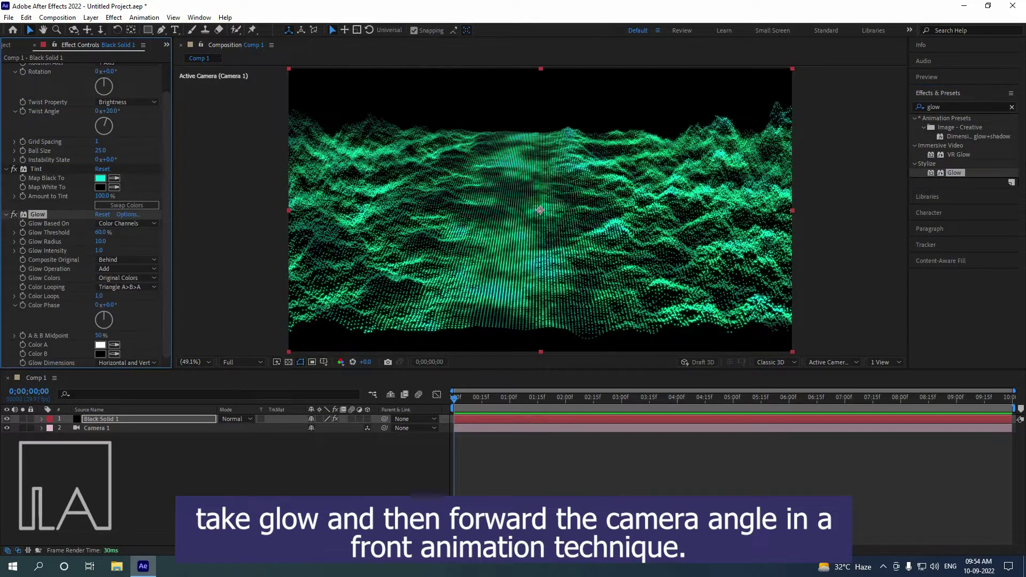
# Orbit the camera to a flatter view straight along the wave's smooth central band and move it closer to the particles.
pyautogui.press('c')
pyautogui.press('c')
pyautogui.press('c')
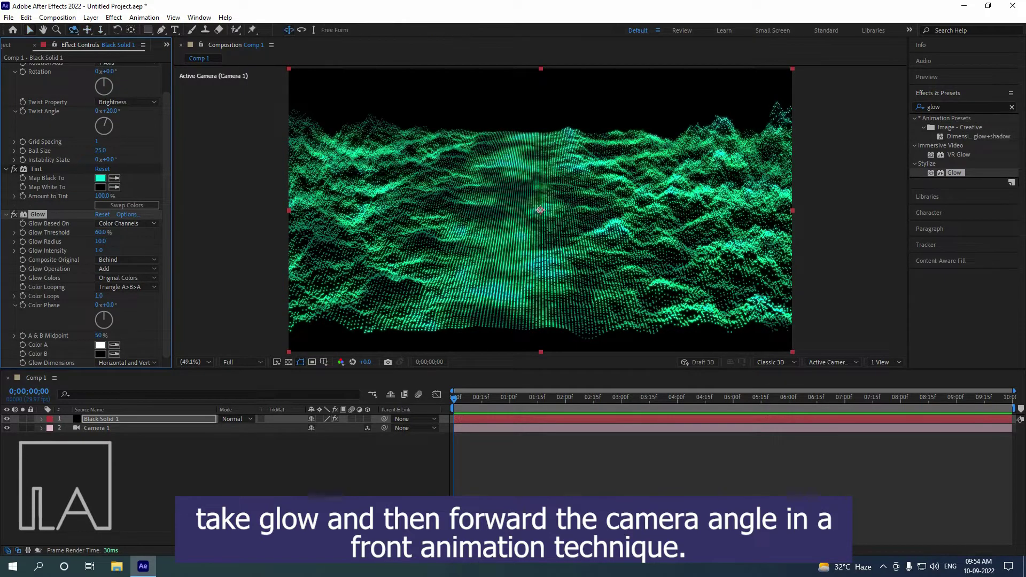
pyautogui.press('c')
pyautogui.moveTo(552, 209); pyautogui.dragTo(540, 168)
pyautogui.press('c')
pyautogui.press('c')
pyautogui.moveTo(540, 235); pyautogui.dragTo(541, 200)
pyautogui.press('c')
pyautogui.press('c')
pyautogui.press('c')
pyautogui.press('c')
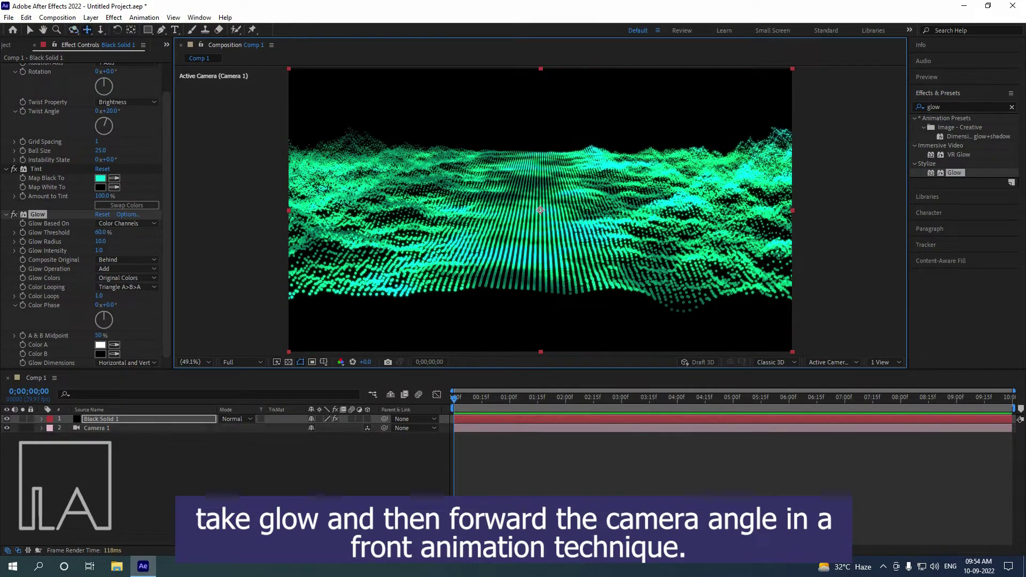
# Dolly the camera further forward over the particles and pan the wave upward so it fills the lower frame.
pyautogui.moveTo(541, 210)
pyautogui.mouseDown()
pyautogui.moveTo(563, 237)
pyautogui.moveTo(540, 207)
pyautogui.moveTo(541, 181)
pyautogui.moveTo(541, 210)
pyautogui.mouseUp()
pyautogui.press('c')
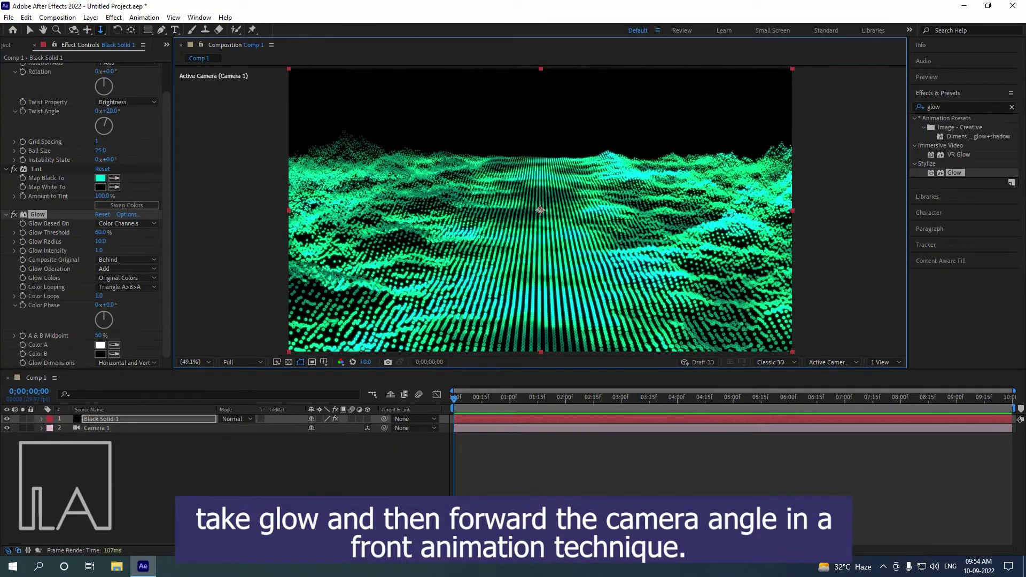
pyautogui.press('c')
pyautogui.press('c')
pyautogui.moveTo(541, 241); pyautogui.dragTo(539, 212)
pyautogui.press('c')
pyautogui.press('c')
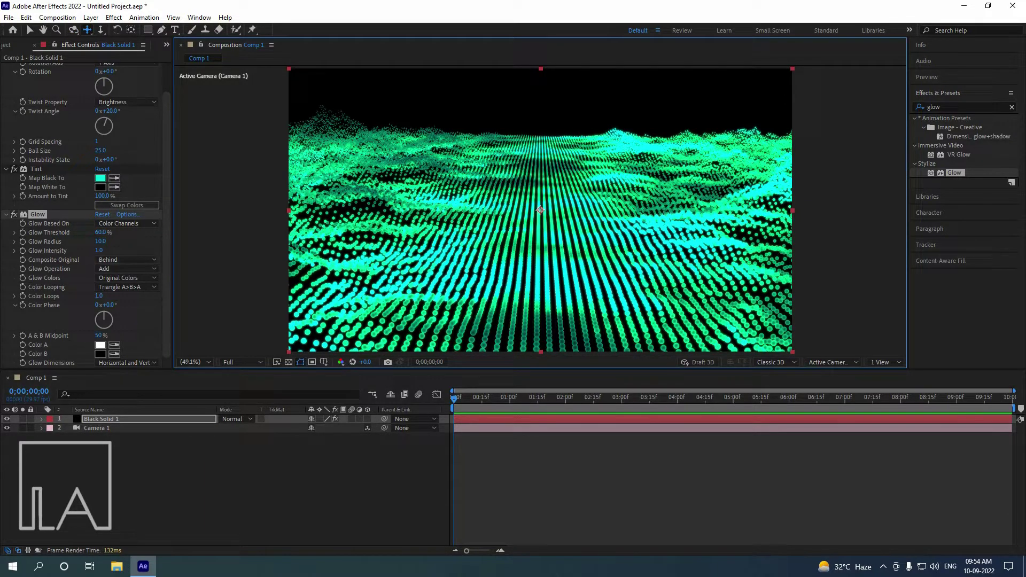
# Collapse the Glow and Tint settings in the effect list of Black Solid 1.
pyautogui.scroll(2, 85, 214)
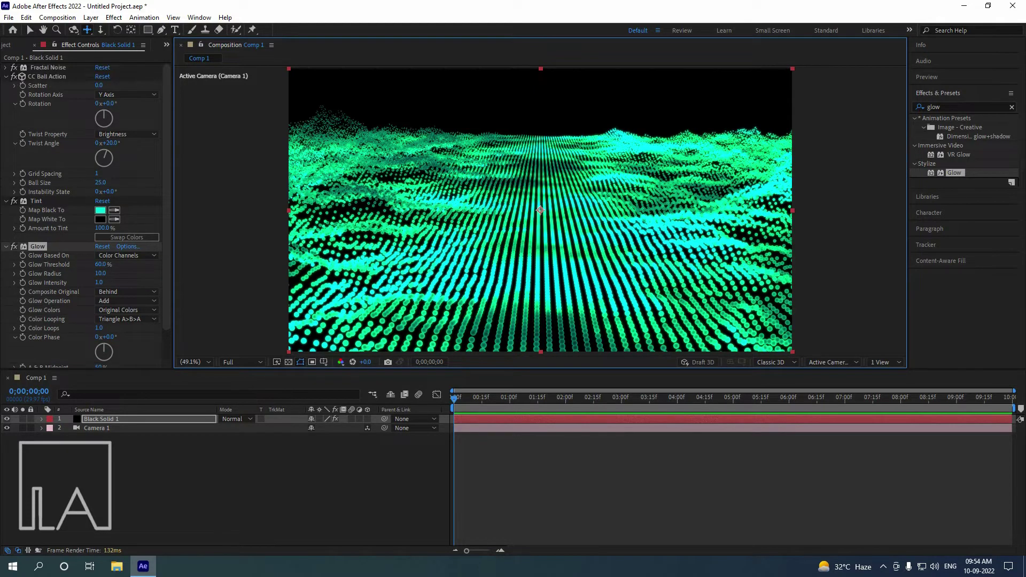
pyautogui.click(6, 247)
pyautogui.click(6, 201)
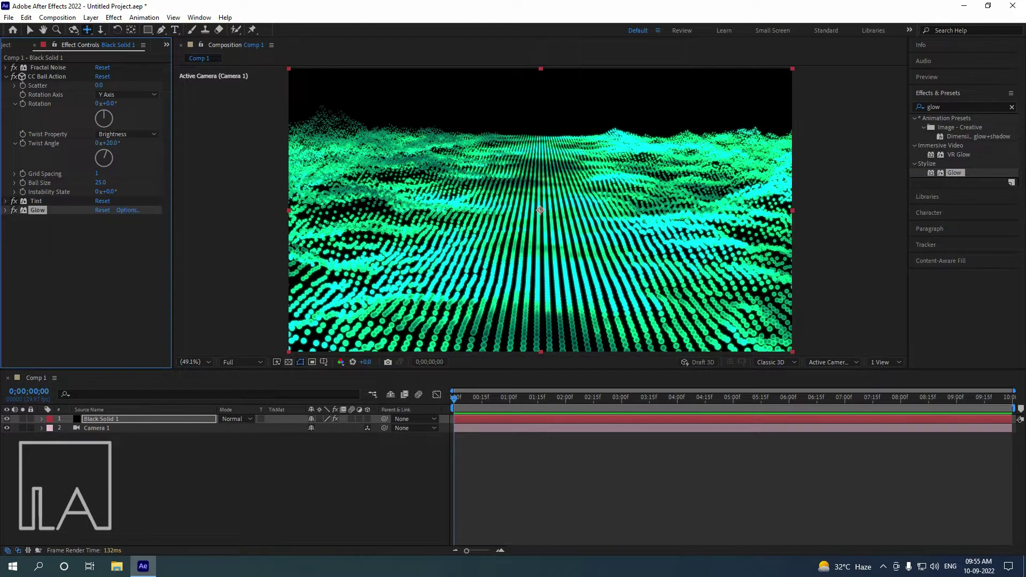
# Reduce the CC Ball Action ball size on Black Solid 1, trying 20 and settling on 15.
pyautogui.click(101, 183)
pyautogui.write('20')
pyautogui.press('Return')
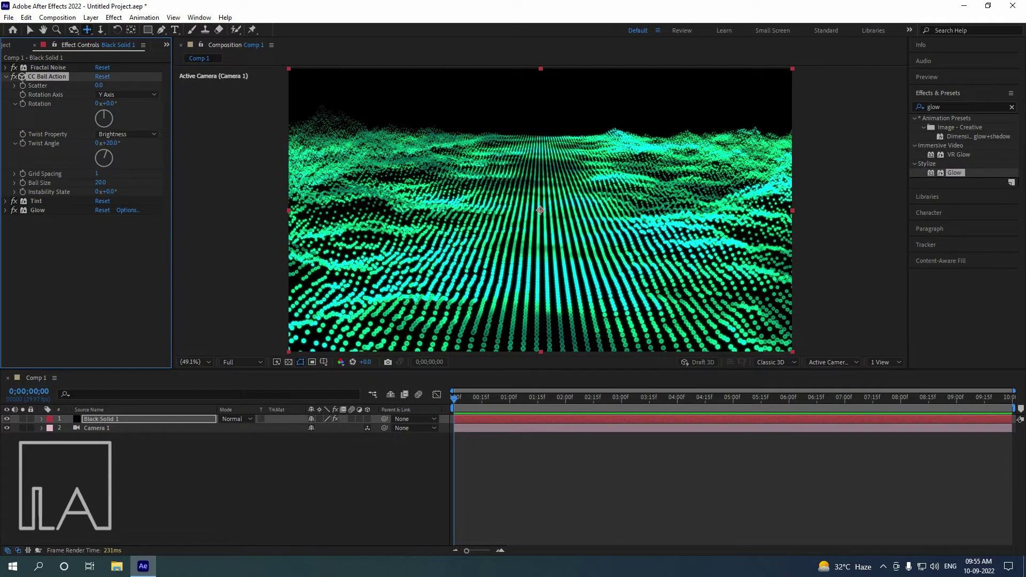
pyautogui.click(100, 182)
pyautogui.press('Return')
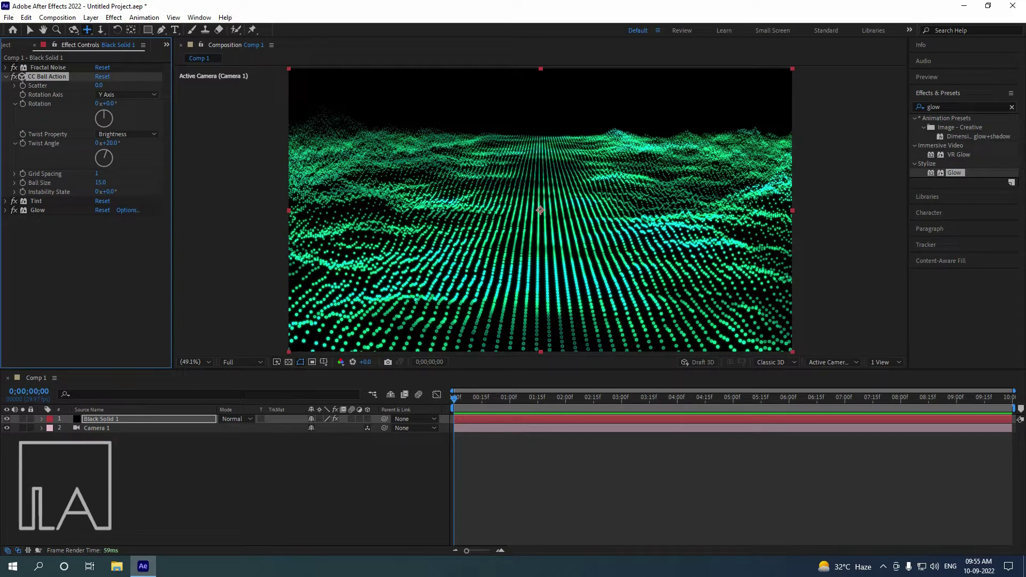
# Add a second Glow effect to Black Solid 1 and collapse its settings along with those of CC Ball Action.
pyautogui.moveTo(955, 173); pyautogui.dragTo(118, 420)
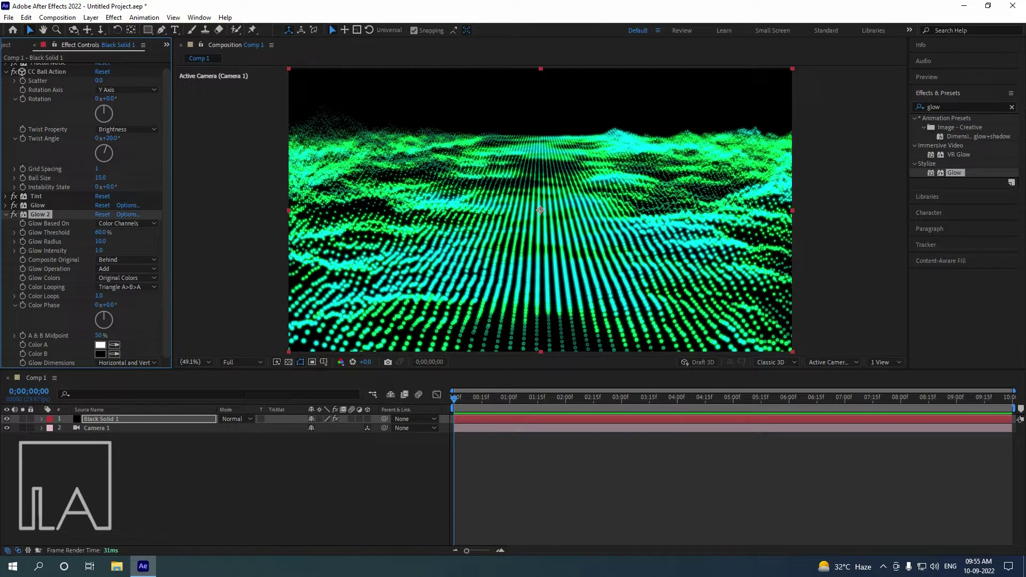
pyautogui.click(5, 215)
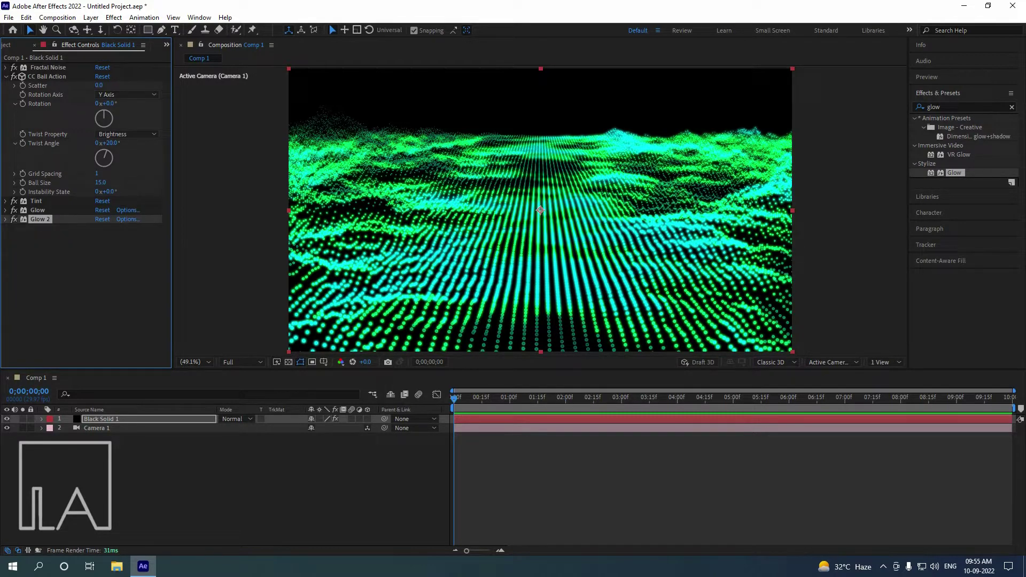
pyautogui.moveTo(454, 399)
pyautogui.mouseDown()
pyautogui.moveTo(515, 399)
pyautogui.moveTo(454, 399)
pyautogui.mouseUp()
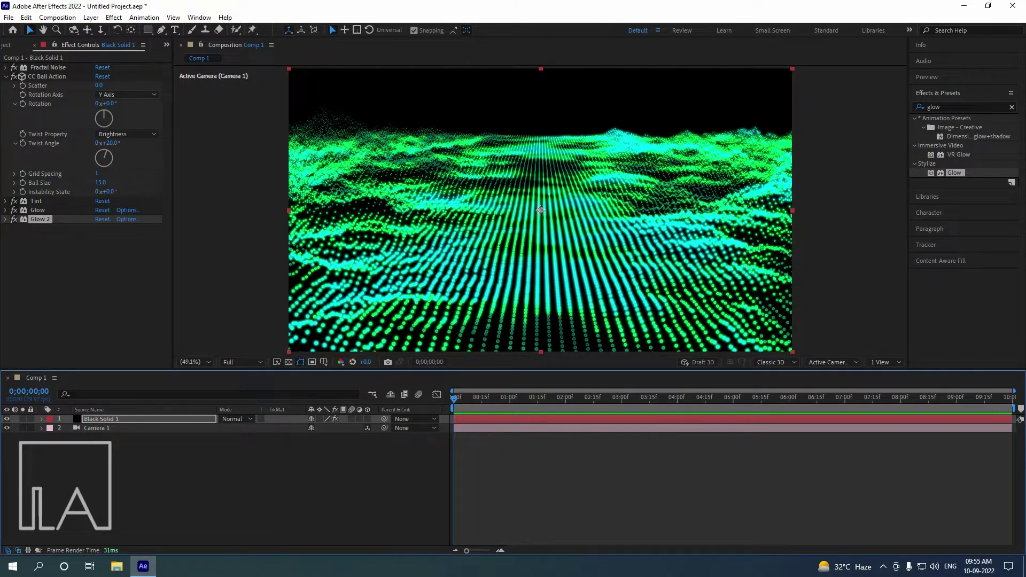
pyautogui.click(6, 76)
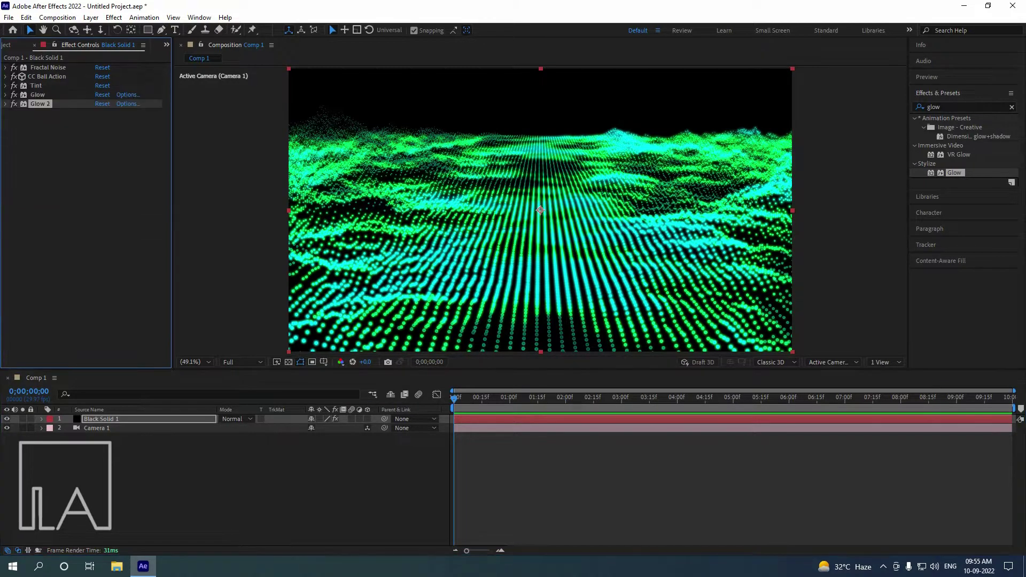
# Keyframe the Fractal Noise Evolution from 0° at the first frame to 200° at the last frame, 0;00;09;29.
pyautogui.click(6, 67)
pyautogui.moveTo(109, 159); pyautogui.dragTo(144, 158)
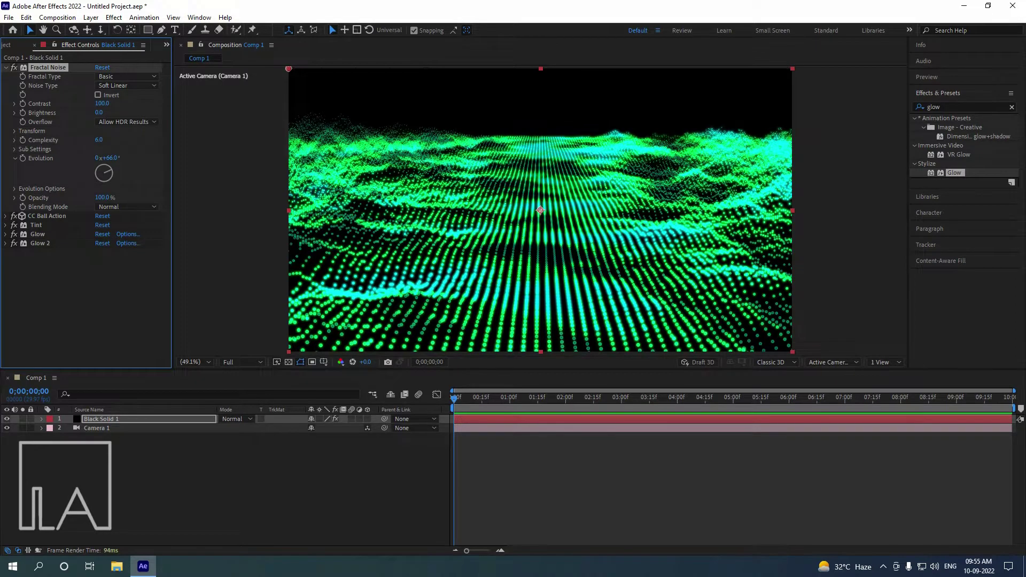
pyautogui.hotkey('ctrl', 'z')
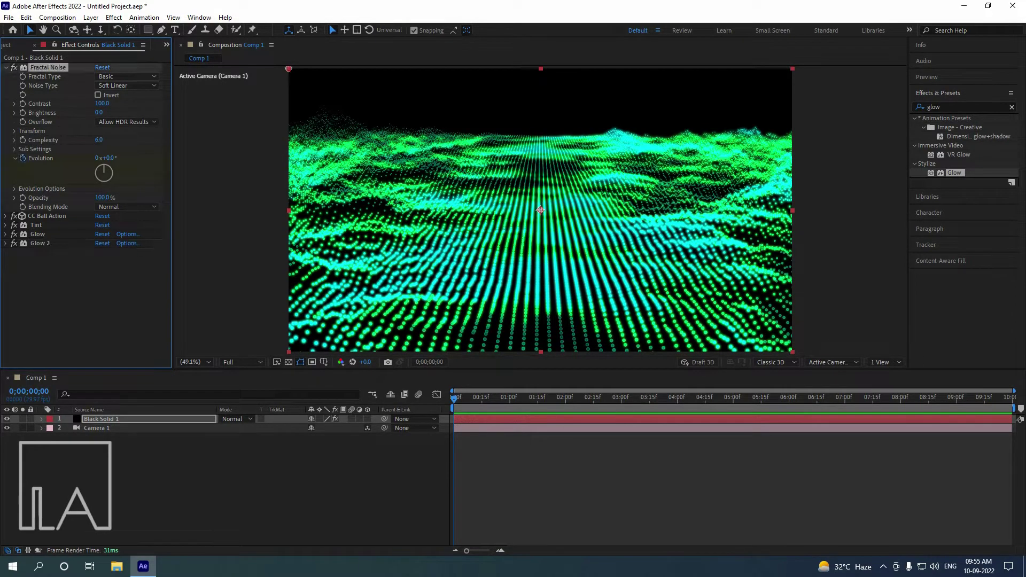
pyautogui.press('space')
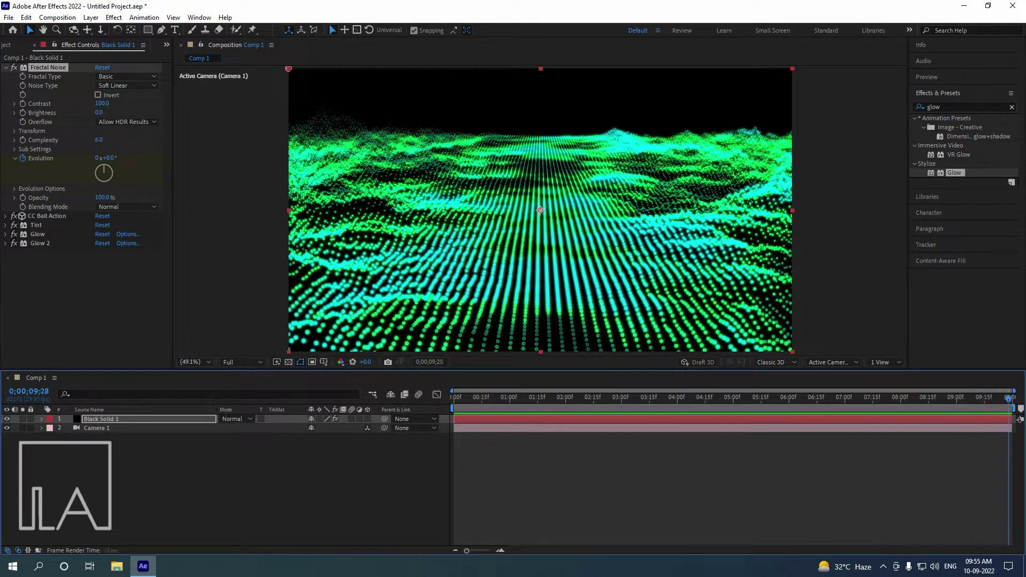
pyautogui.click(109, 158)
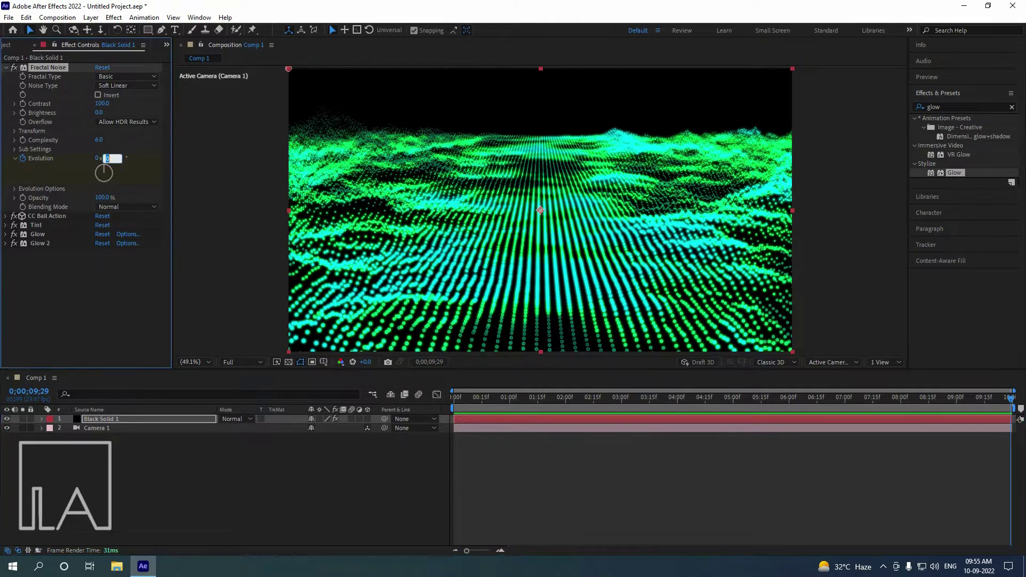
pyautogui.press('Return')
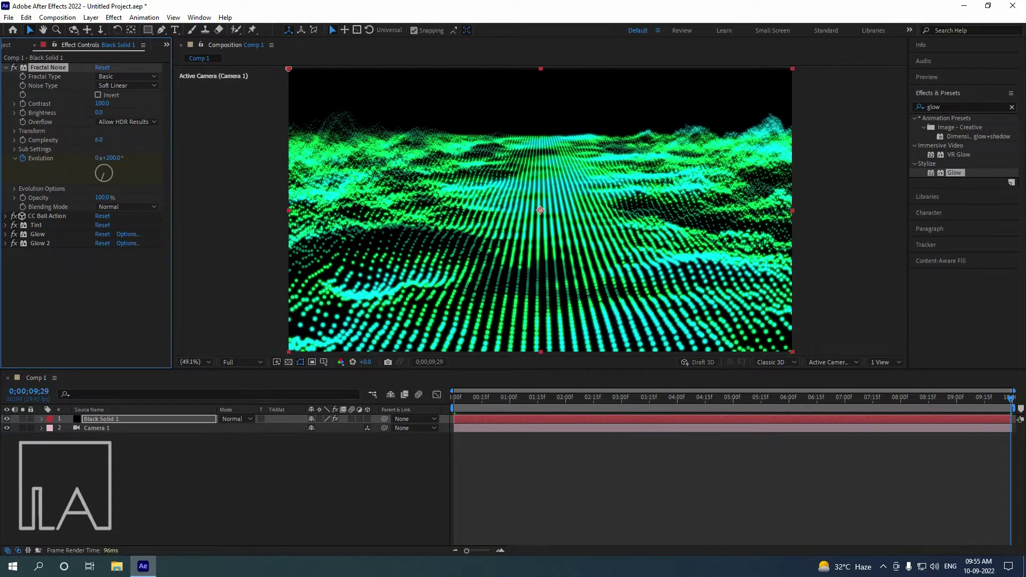
# Preview the wave animation from the first frame at Third resolution.
pyautogui.moveTo(473, 398); pyautogui.dragTo(454, 398)
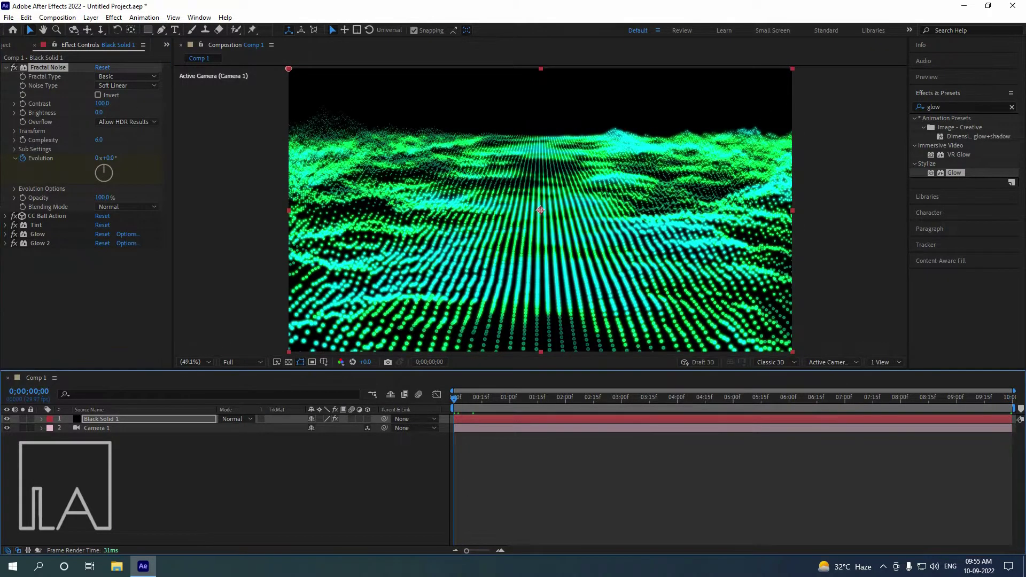
pyautogui.click(242, 362)
pyautogui.click(238, 411)
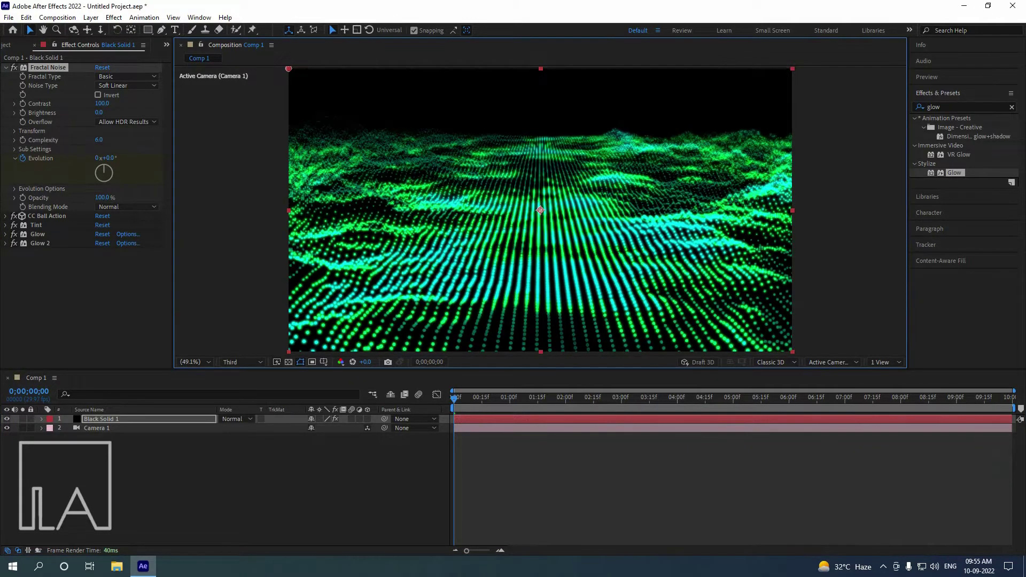
pyautogui.press('space')
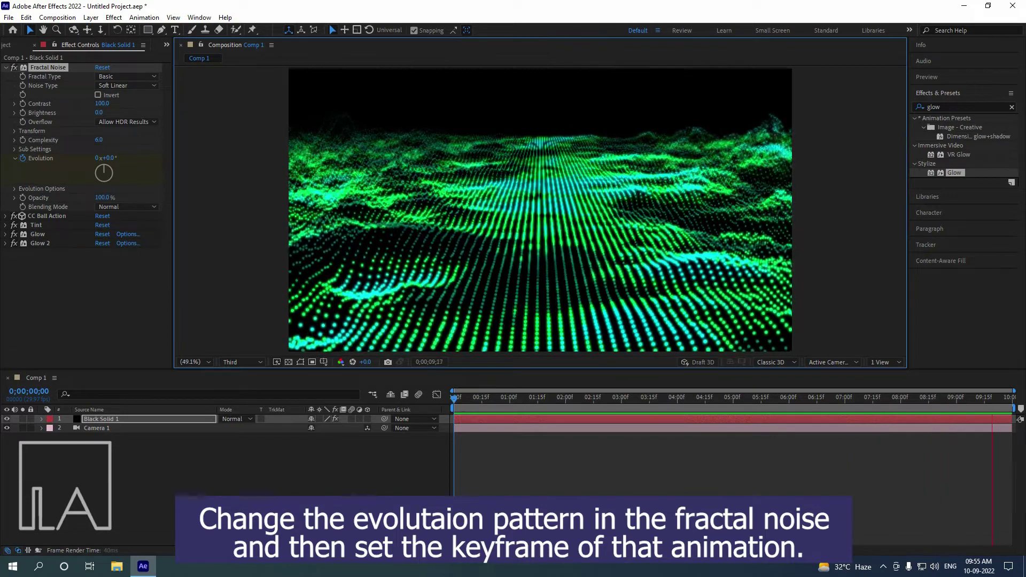
# Set the Fractal Noise Evolution to 300° at the last frame and preview the animation from the start.
pyautogui.click(1011, 398)
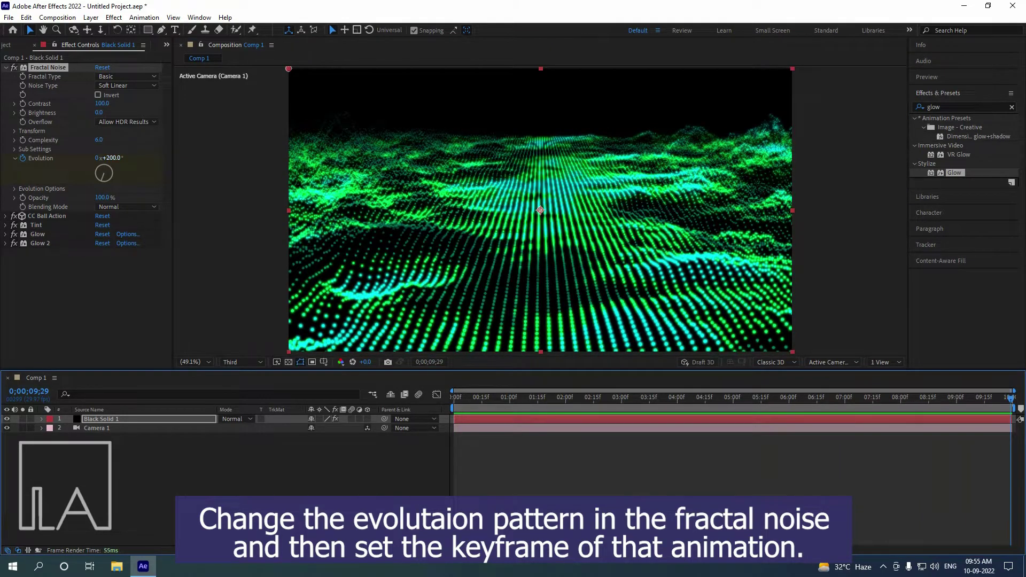
pyautogui.click(111, 158)
pyautogui.write('300')
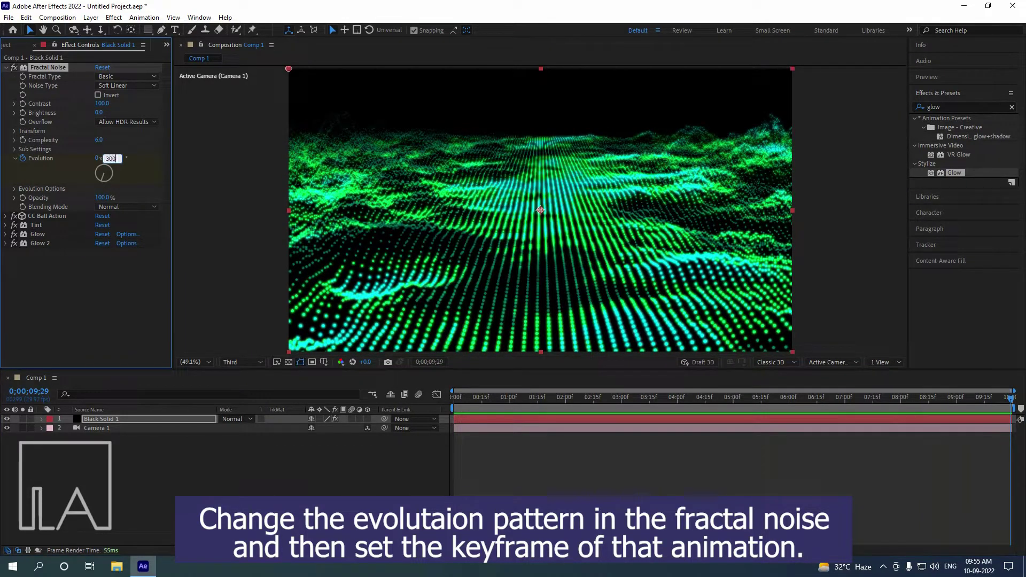
pyautogui.press('Return')
pyautogui.press('Home')
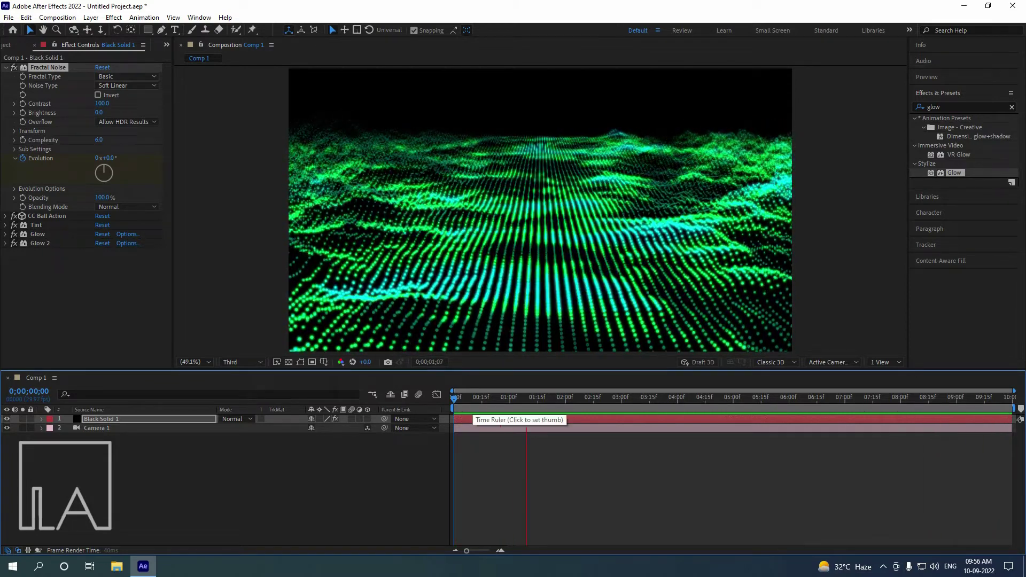
pyautogui.press('space')
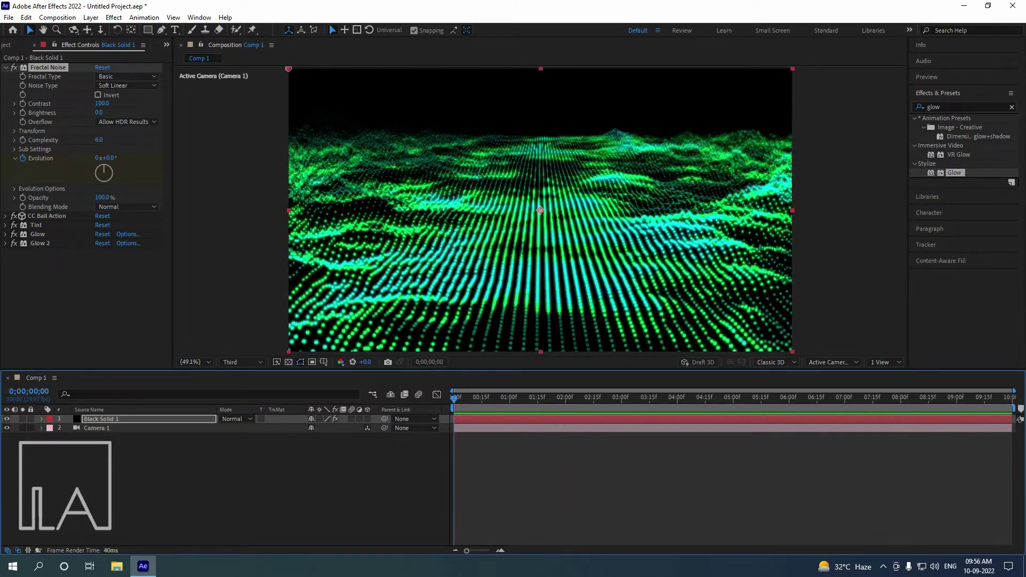
# Set the composition preview to Full resolution, play it briefly and return to the first frame.
pyautogui.click(243, 362)
pyautogui.click(241, 387)
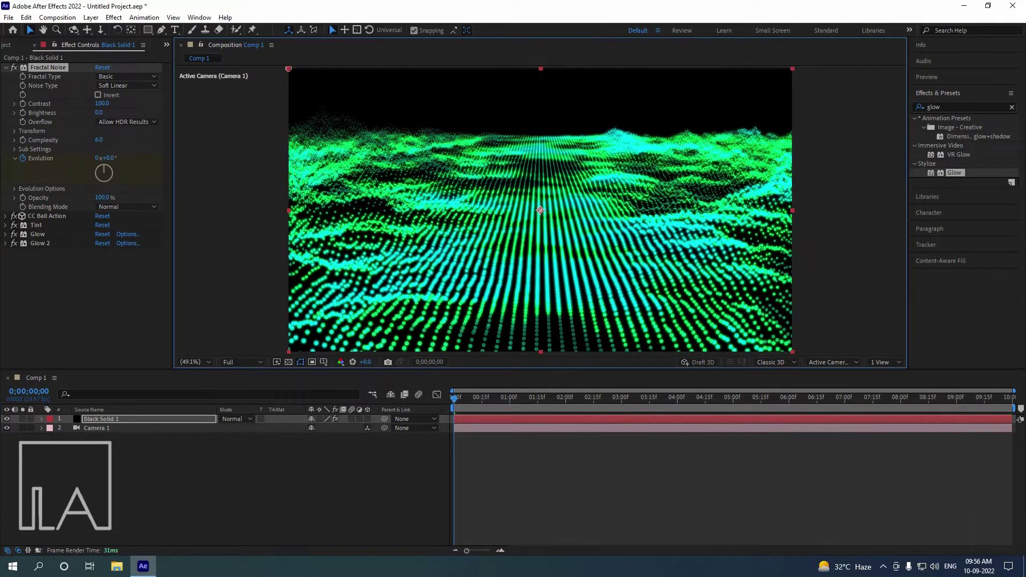
pyautogui.press('space')
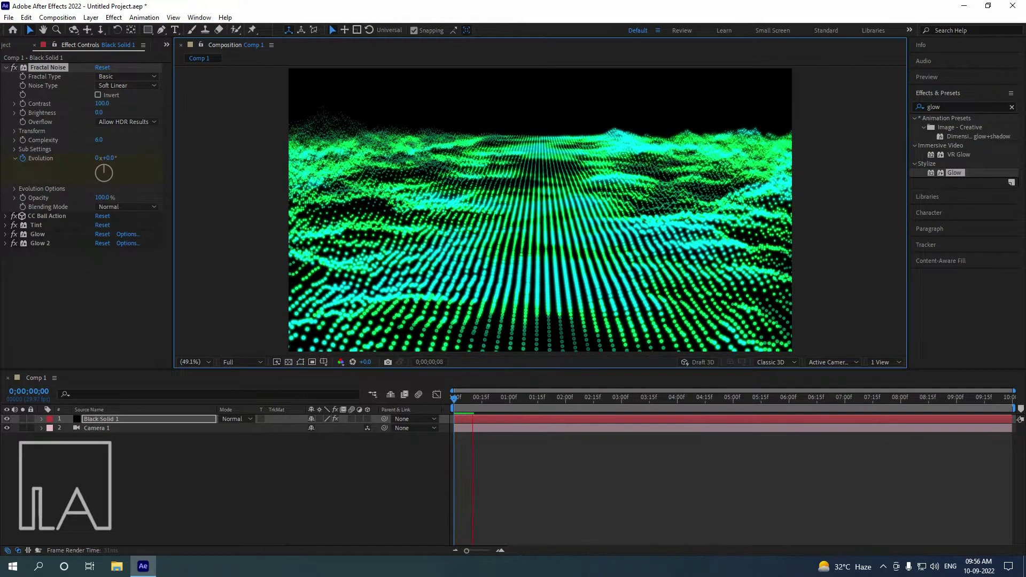
pyautogui.press('space')
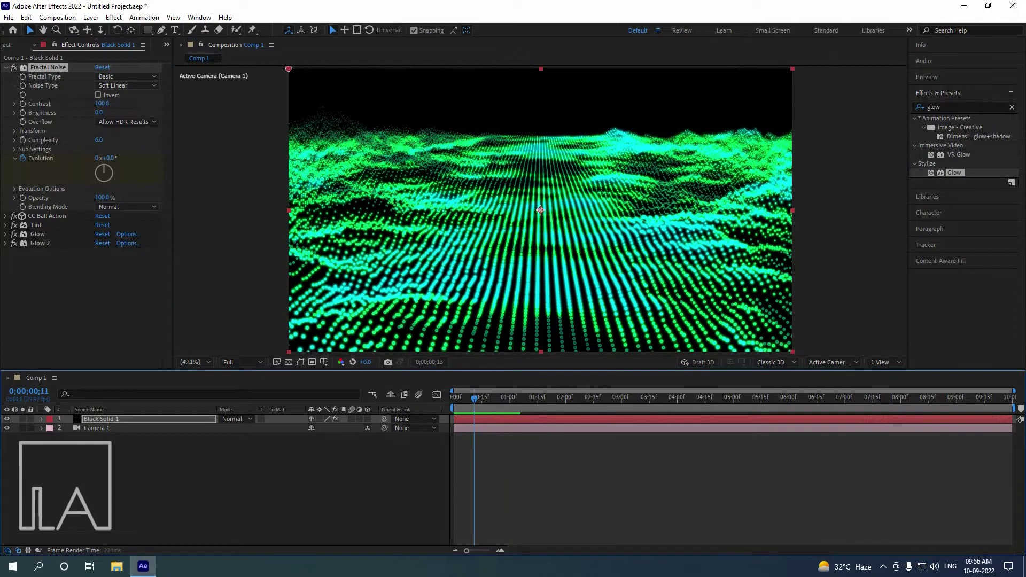
pyautogui.press('Home')
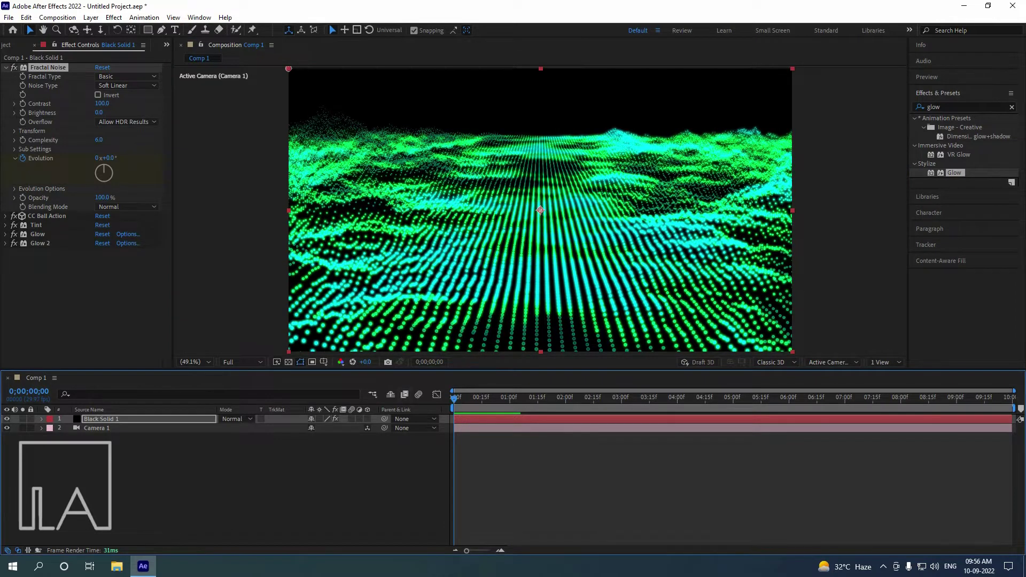
pyautogui.rightClick(198, 349)
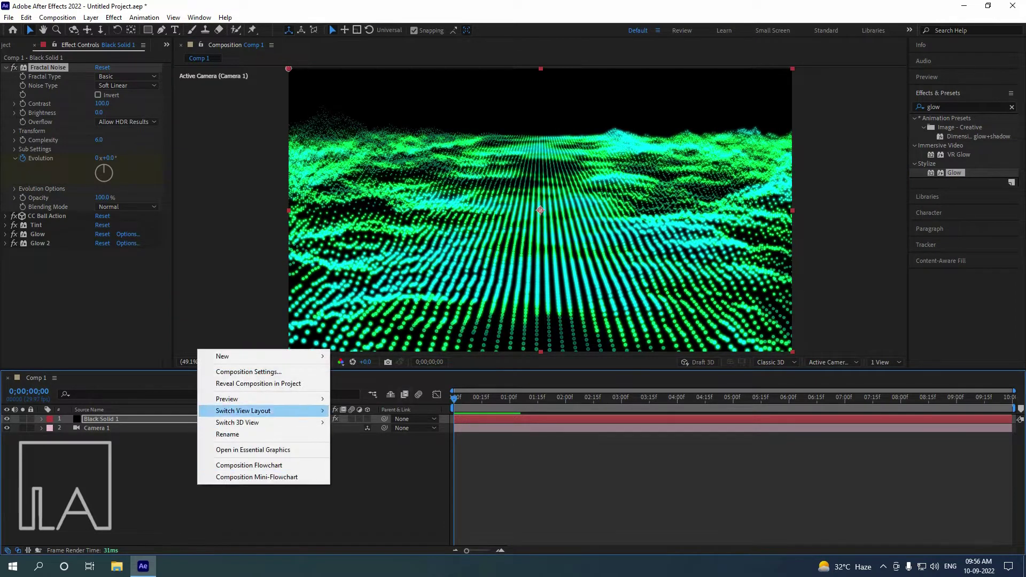
pyautogui.moveTo(225, 356)
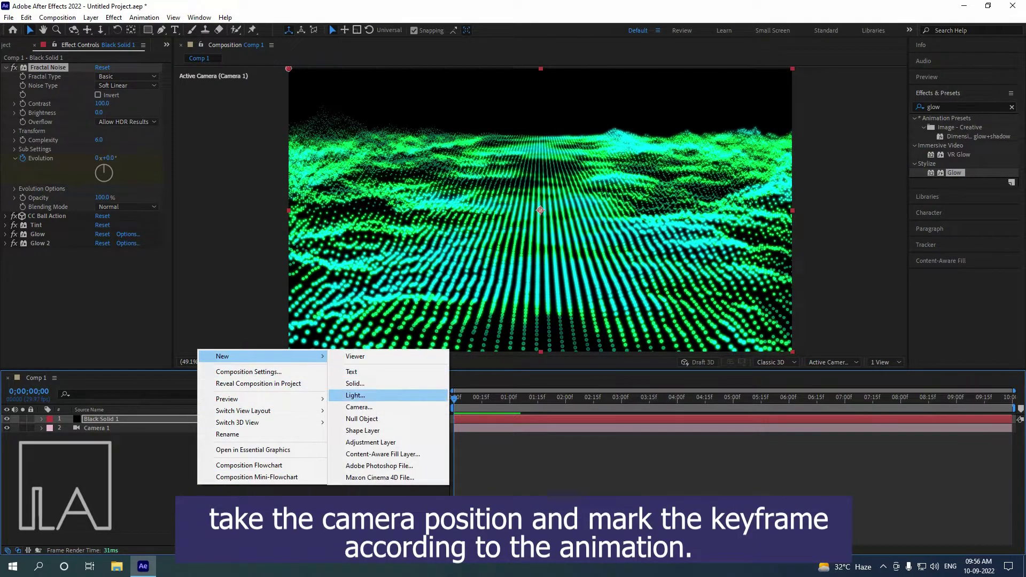
pyautogui.click(172, 461)
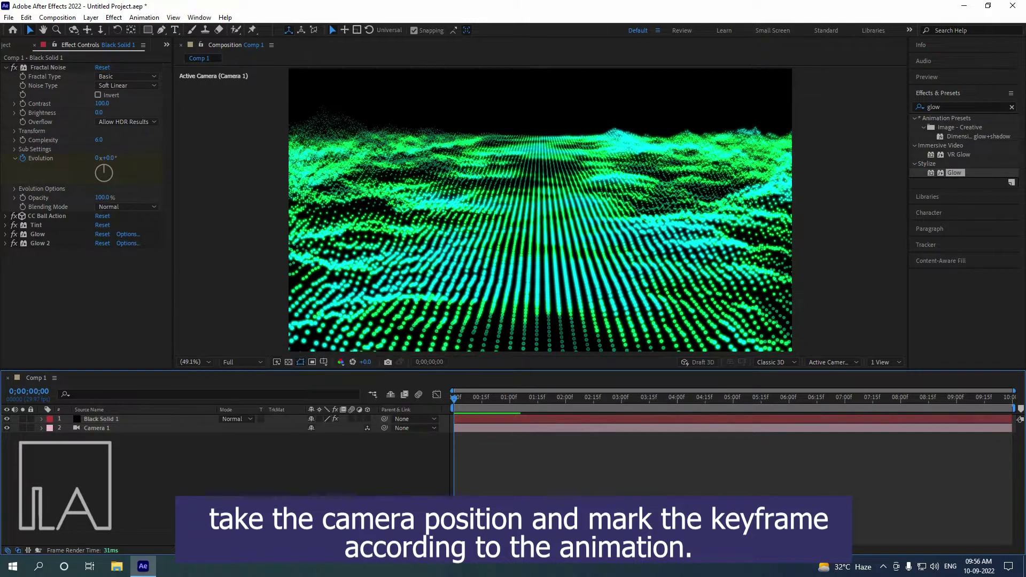
# Expand the Transform properties of Camera 1 and dolly the camera back until the wave's near edge is in frame.
pyautogui.click(97, 429)
pyautogui.click(42, 428)
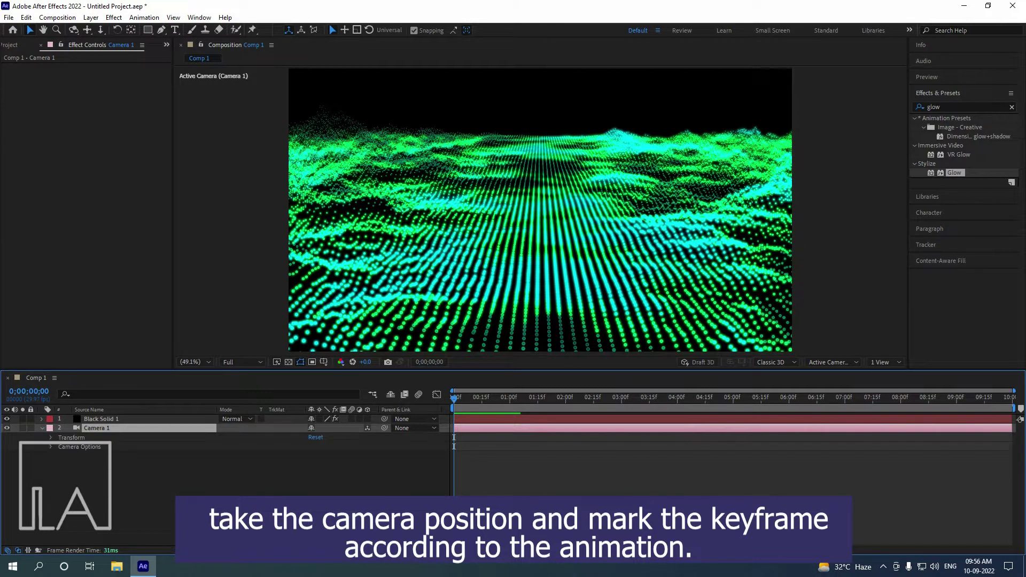
pyautogui.click(51, 438)
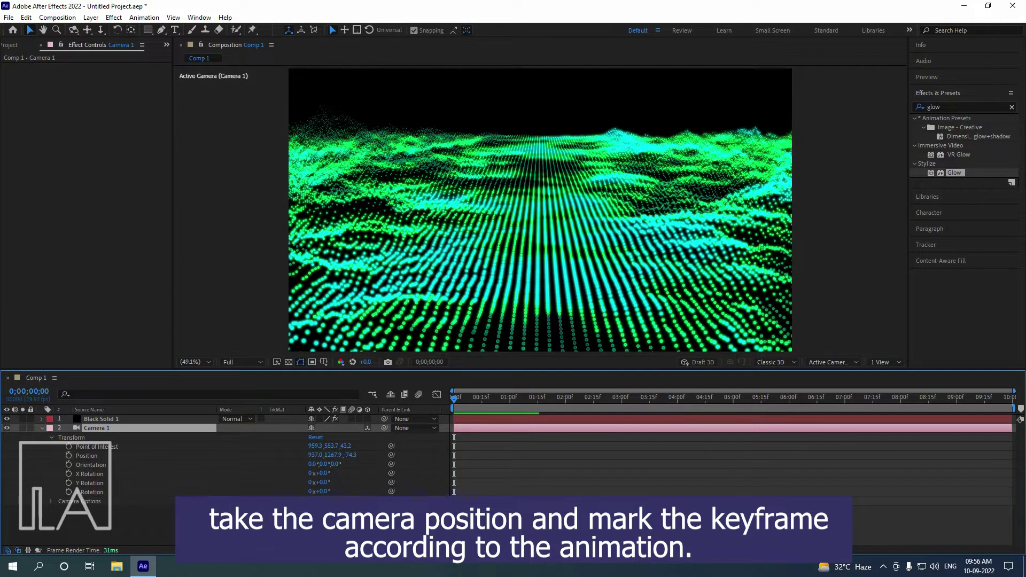
pyautogui.press('2')
pyautogui.press('3')
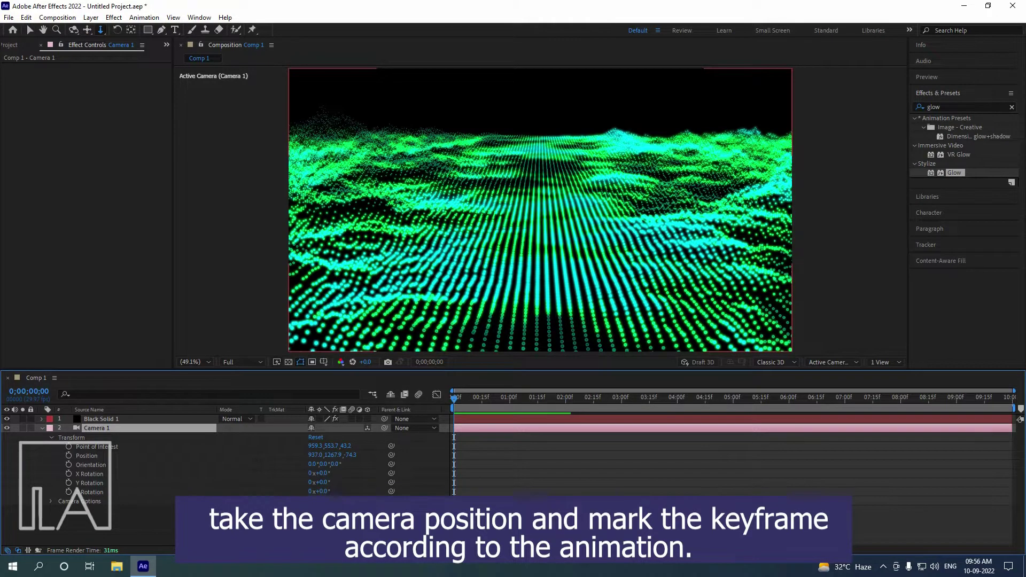
pyautogui.moveTo(540, 203); pyautogui.dragTo(540, 273)
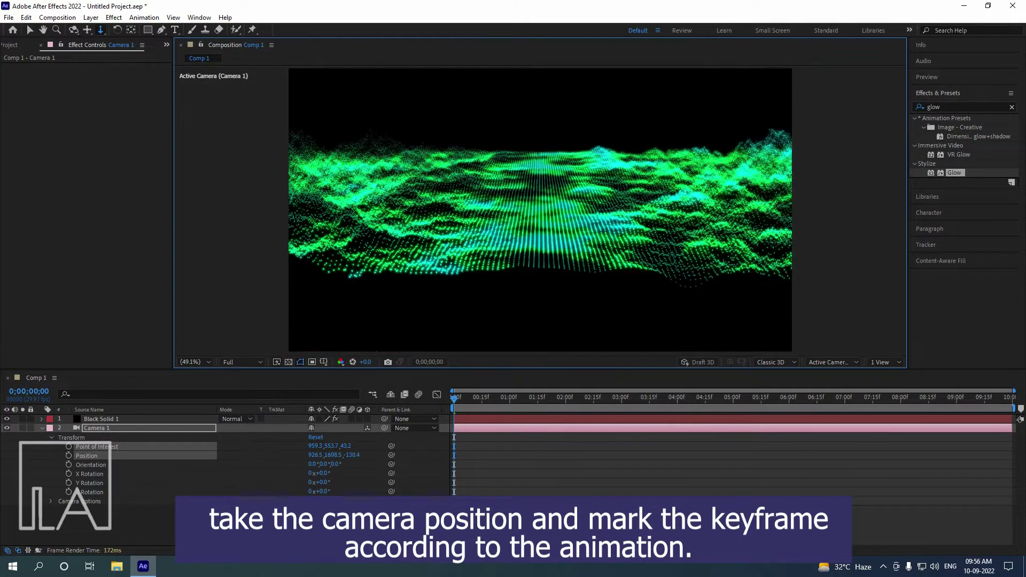
# Pan the camera so the wave fills the lower frame, and keyframe all of Camera 1's Transform properties at the first frame.
pyautogui.press('c')
pyautogui.press('c')
pyautogui.moveTo(541, 218); pyautogui.dragTo(536, 260)
pyautogui.moveTo(68, 447); pyautogui.dragTo(69, 492)
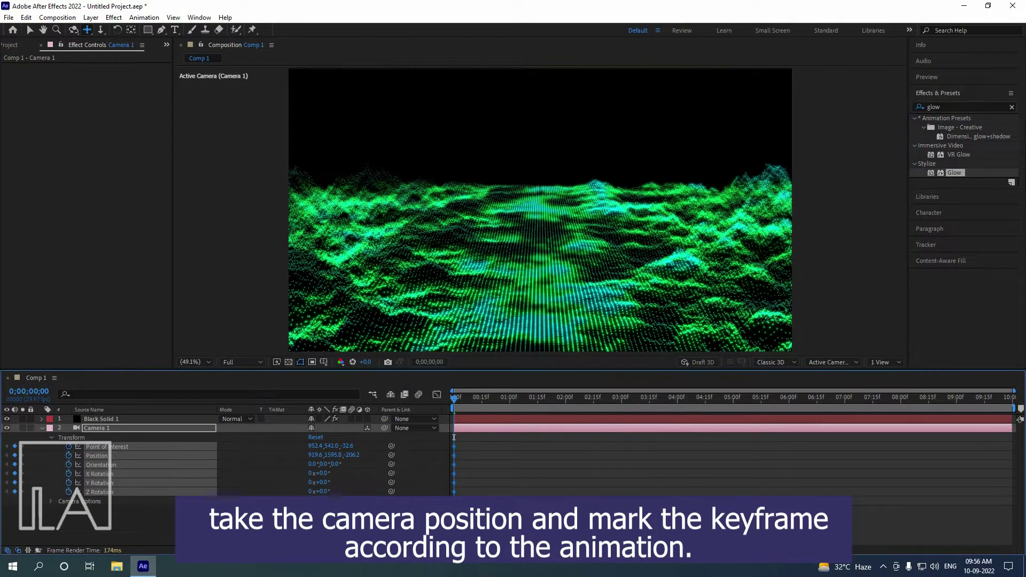
# At the last frame, move Camera 1 to a flatter, closer view along the central particle rows to keyframe its end position.
pyautogui.press('End')
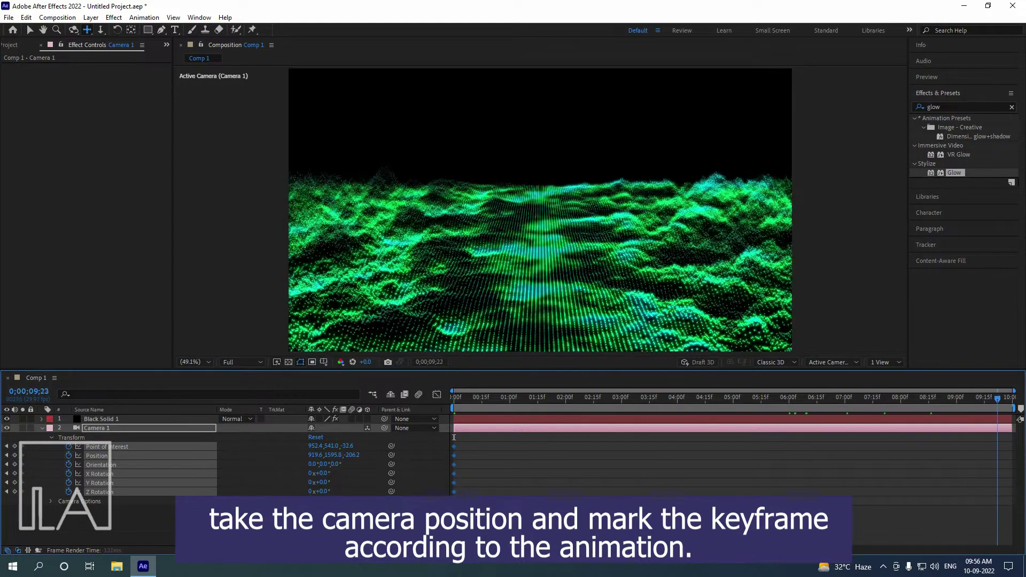
pyautogui.press('c')
pyautogui.moveTo(540, 199)
pyautogui.mouseDown()
pyautogui.moveTo(540, 210)
pyautogui.moveTo(540, 182)
pyautogui.moveTo(540, 210)
pyautogui.mouseUp()
pyautogui.press('c')
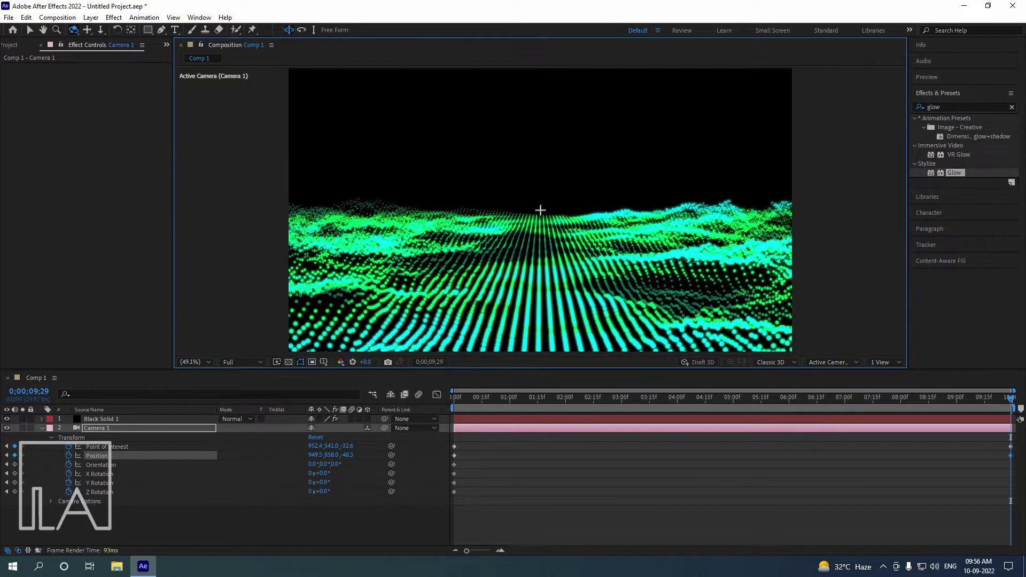
# Preview the camera move over the wave from the first frame at Half resolution.
pyautogui.moveTo(528, 399); pyautogui.dragTo(453, 399)
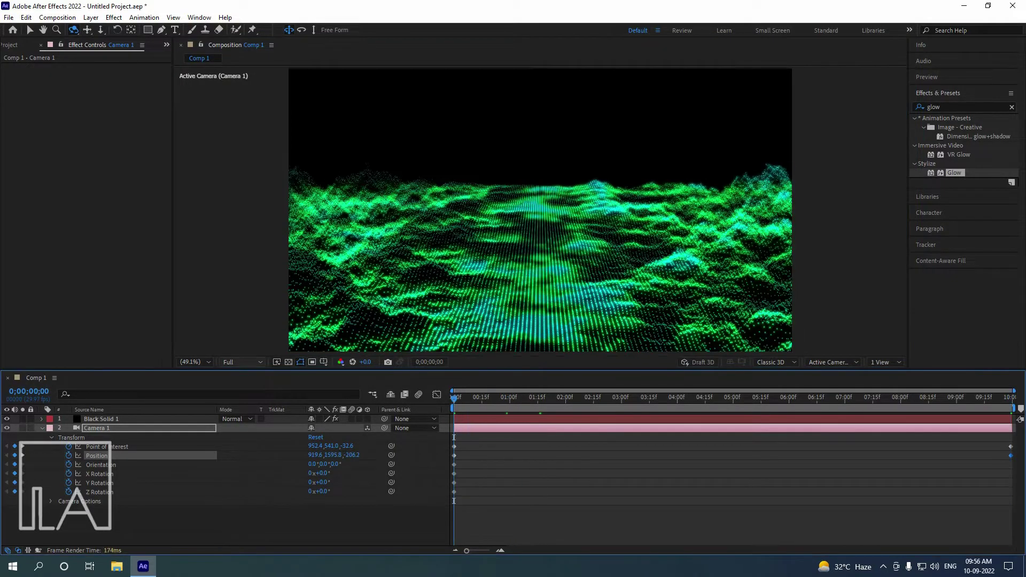
pyautogui.click(242, 362)
pyautogui.click(242, 399)
pyautogui.press('space')
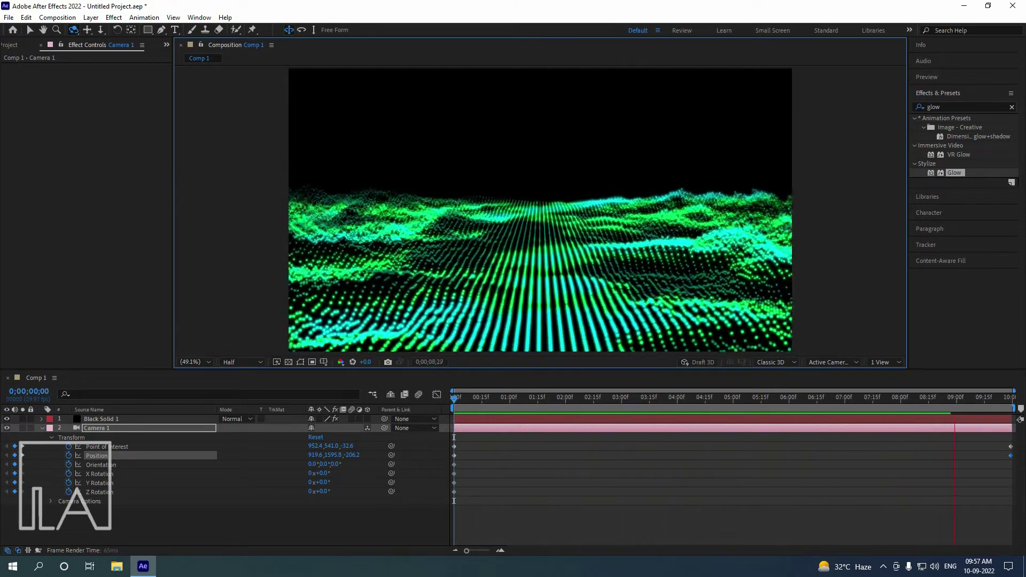
pyautogui.press('space')
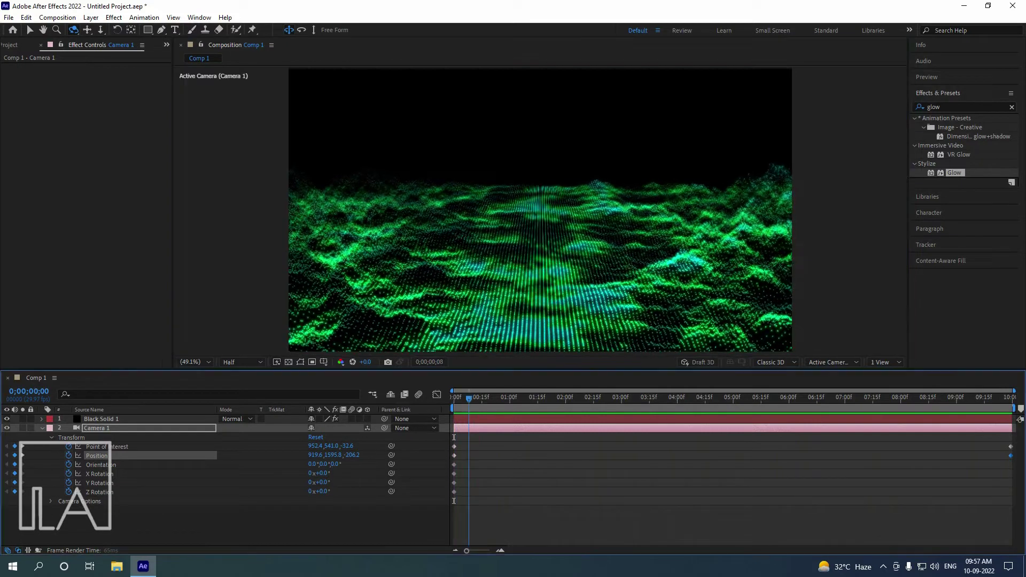
# Collapse Camera 1's properties and set the composition preview resolution to Full.
pyautogui.press('u')
pyautogui.press('F2')
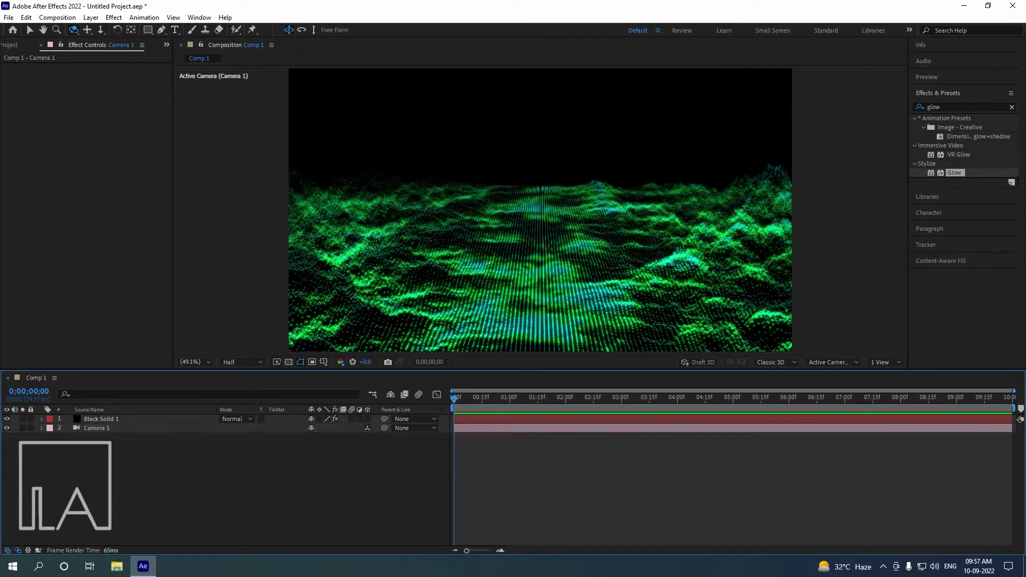
pyautogui.click(243, 362)
pyautogui.click(242, 388)
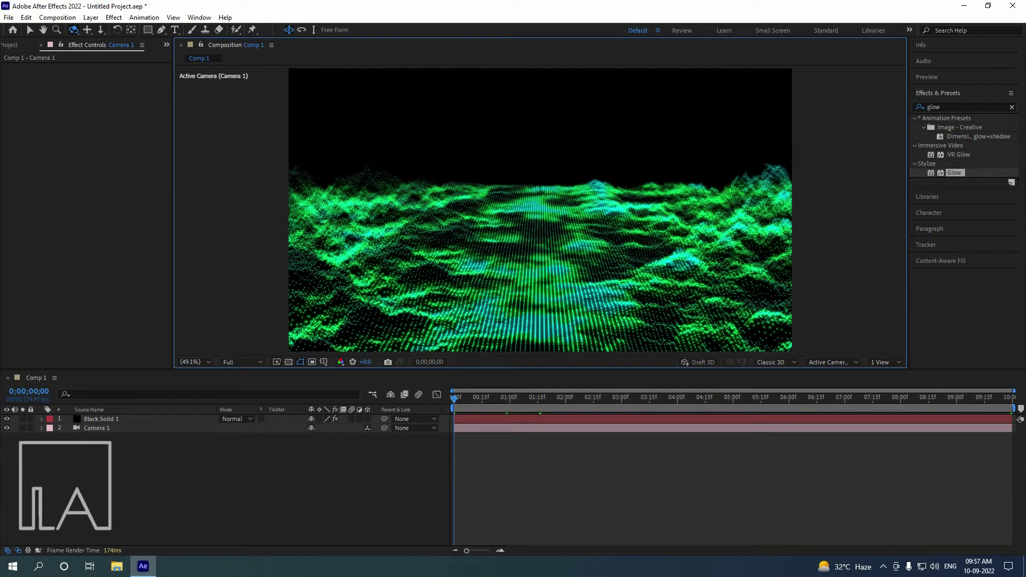
# Add an adjustment layer above the particle wave solid.
pyautogui.rightClick(278, 468)
pyautogui.moveTo(321, 339)
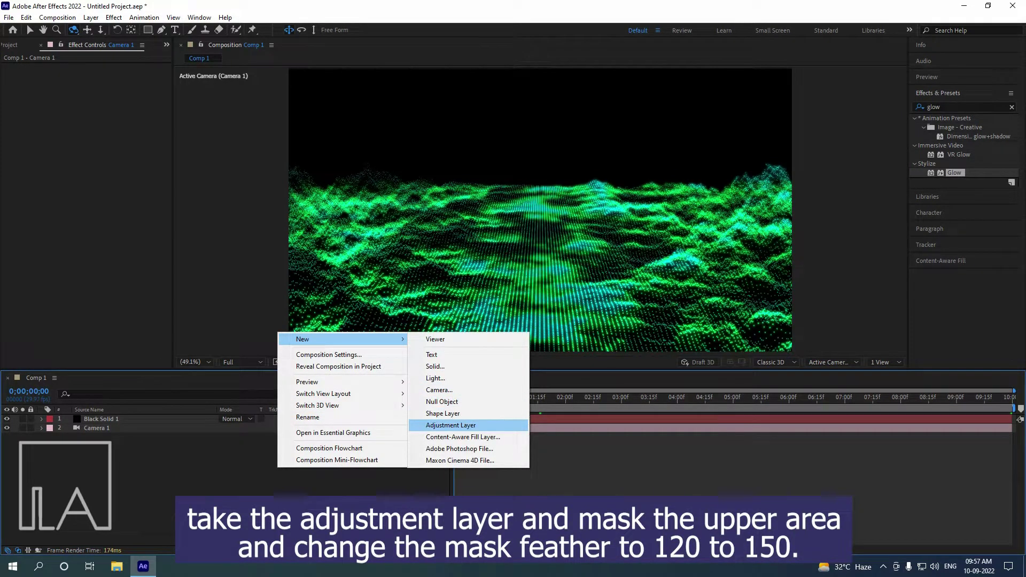
pyautogui.click(450, 424)
# Draw a rectangular mask on Adjustment Layer 1 over the upper half, down past the wave's horizon, and expand the mask's properties.
pyautogui.press('g')
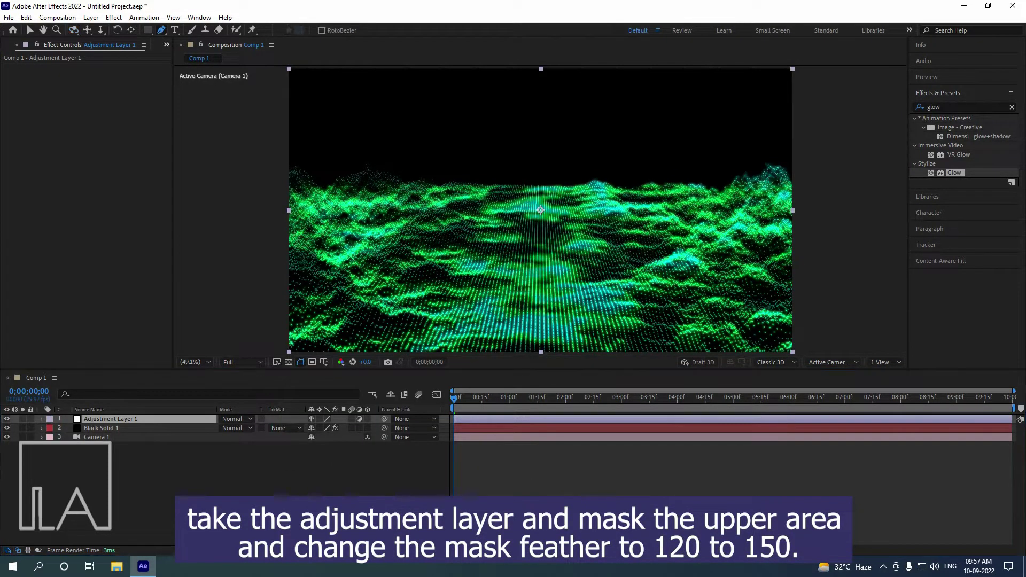
pyautogui.click(161, 30)
pyautogui.click(148, 30)
pyautogui.moveTo(342, 129); pyautogui.dragTo(350, 153)
pyautogui.moveTo(264, 78)
pyautogui.mouseDown()
pyautogui.moveTo(332, 142)
pyautogui.moveTo(551, 235)
pyautogui.moveTo(819, 237)
pyautogui.mouseUp()
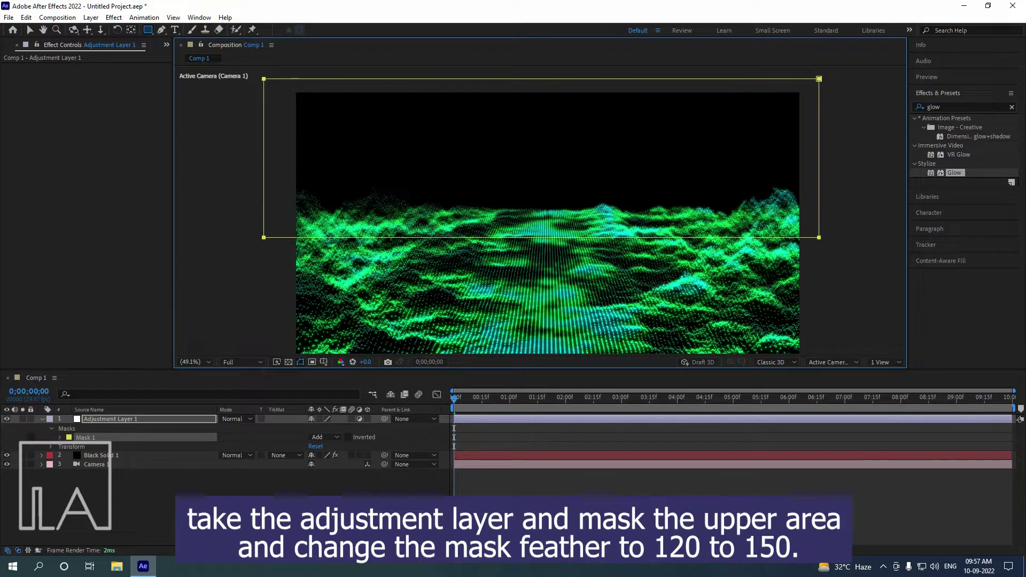
pyautogui.click(30, 30)
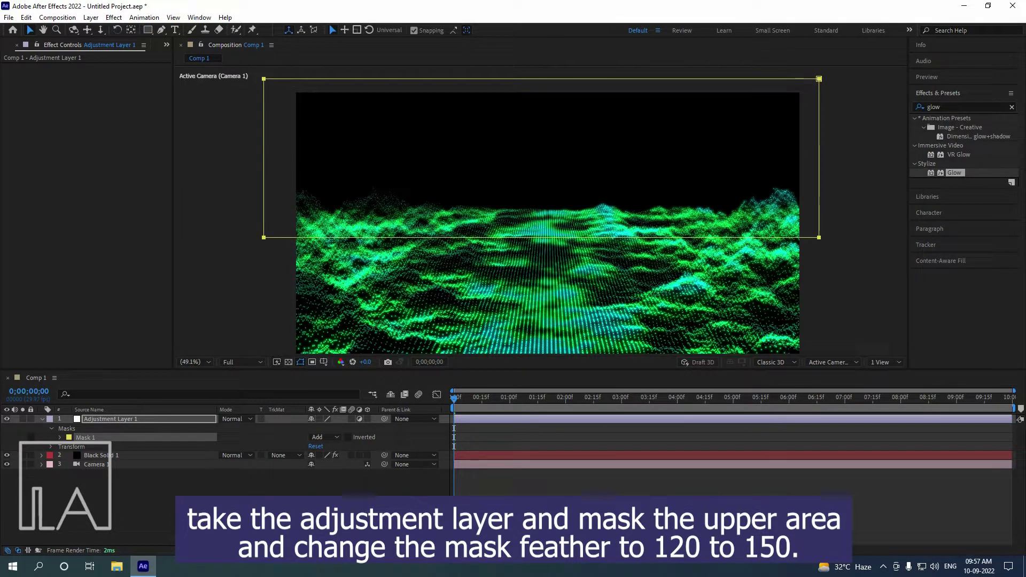
pyautogui.click(60, 438)
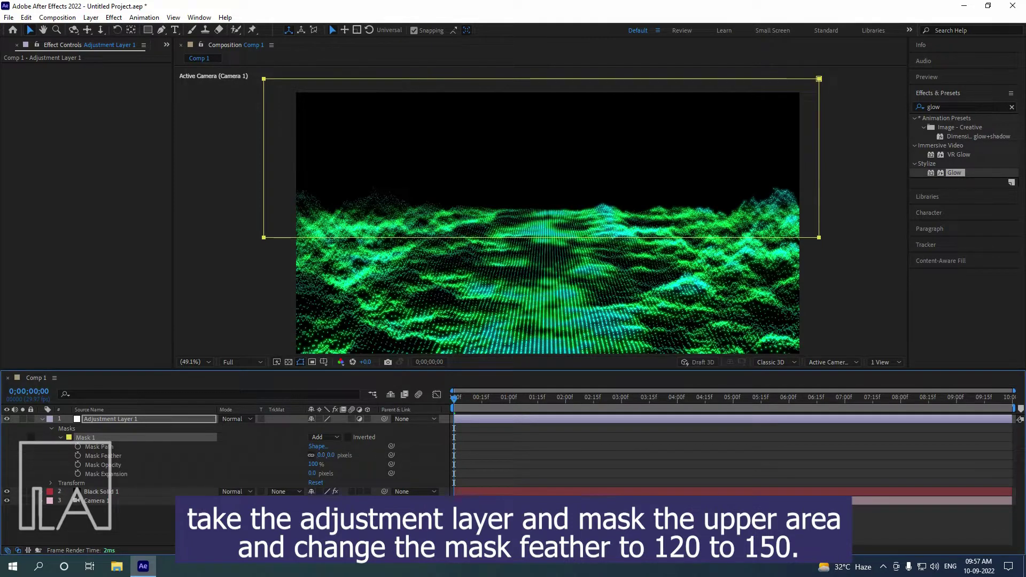
# Apply Gaussian Blur to Adjustment Layer 1 with Blurriness 20.
pyautogui.doubleClick(934, 107)
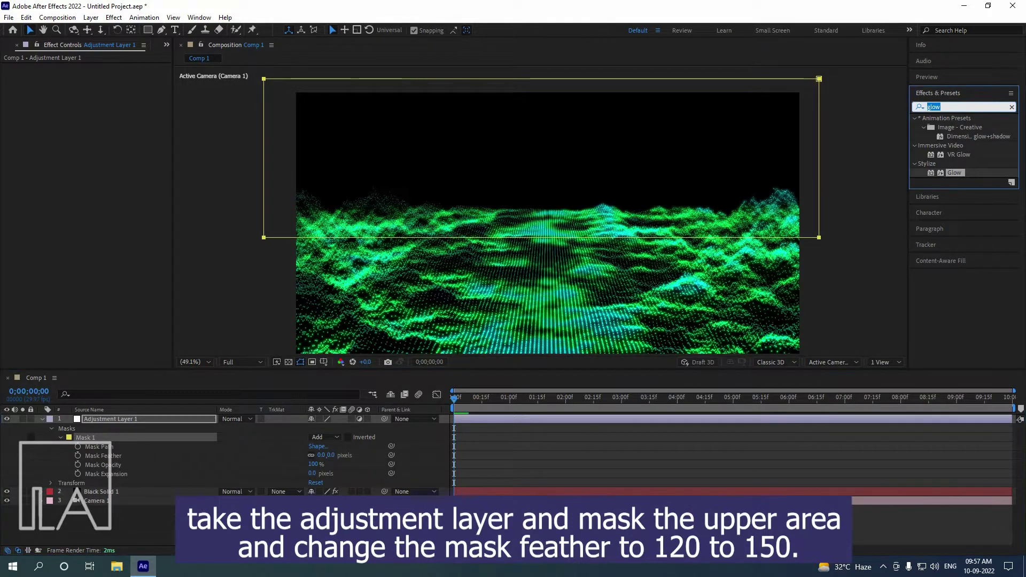
pyautogui.write('blur')
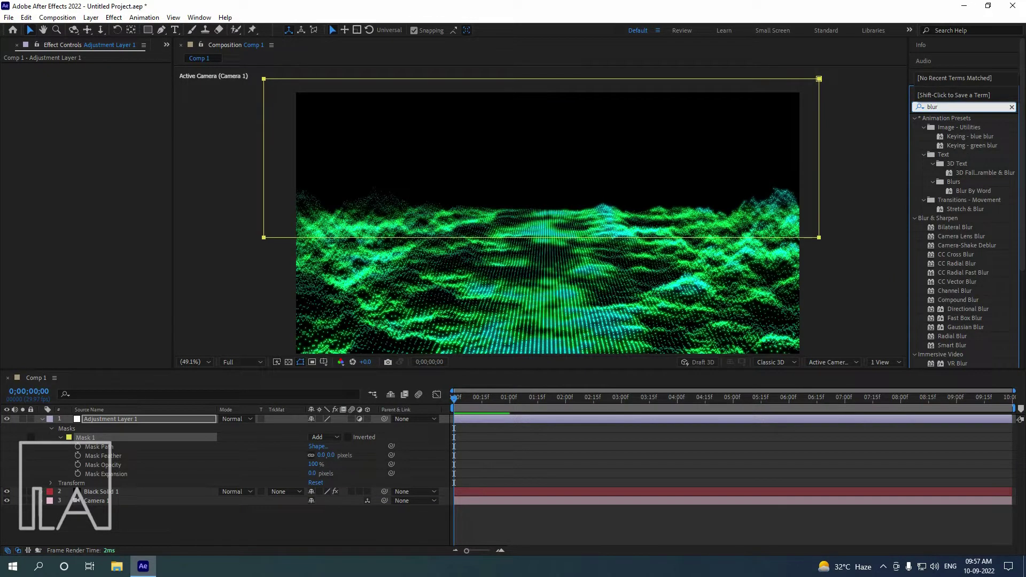
pyautogui.moveTo(965, 327); pyautogui.dragTo(137, 419)
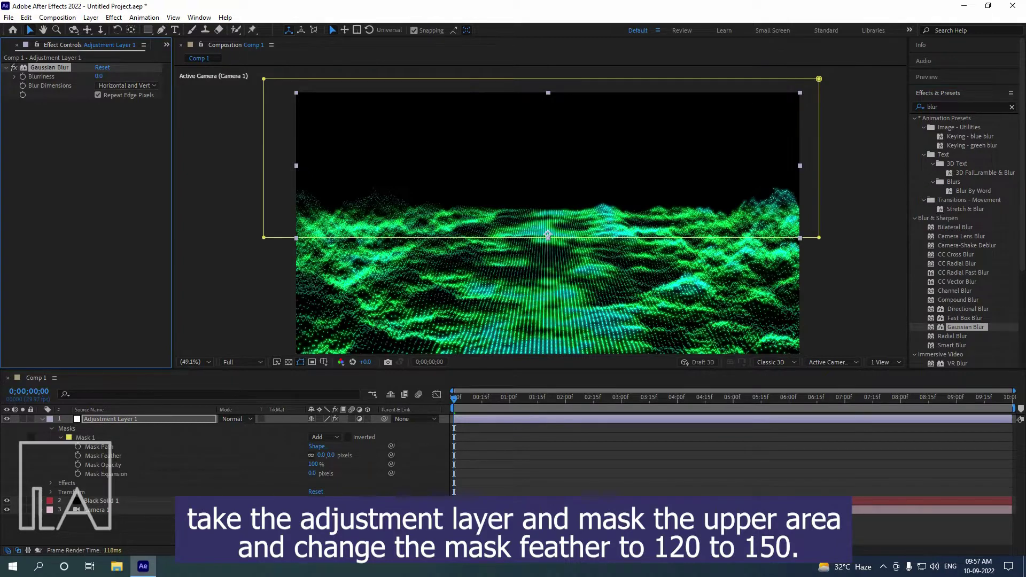
pyautogui.click(99, 77)
pyautogui.write('20')
pyautogui.press('Return')
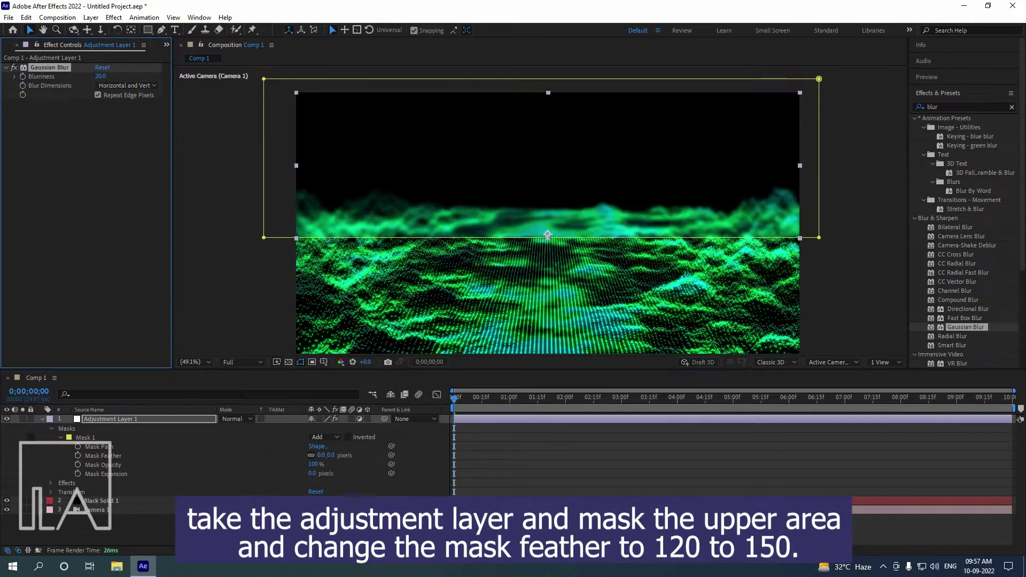
# Try Mask Feather values of 80 and 150 pixels on Adjustment Layer 1's mask.
pyautogui.click(321, 455)
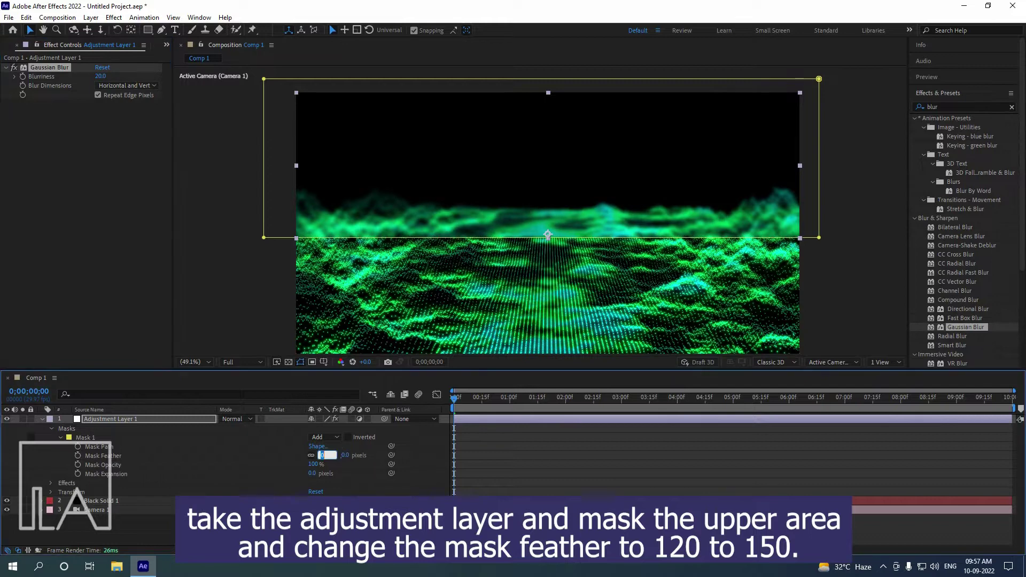
pyautogui.write('80')
pyautogui.press('Return')
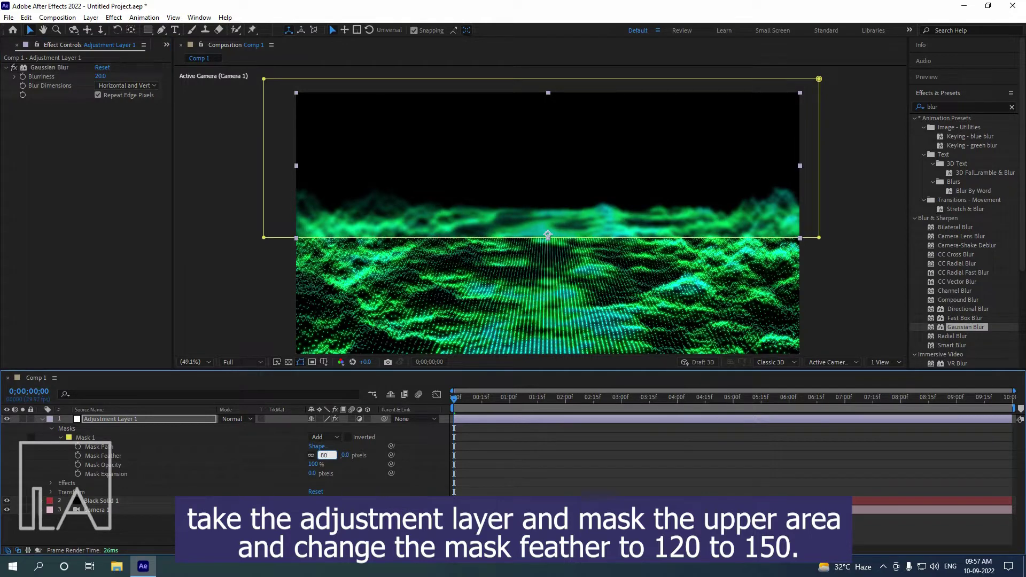
pyautogui.click(320, 455)
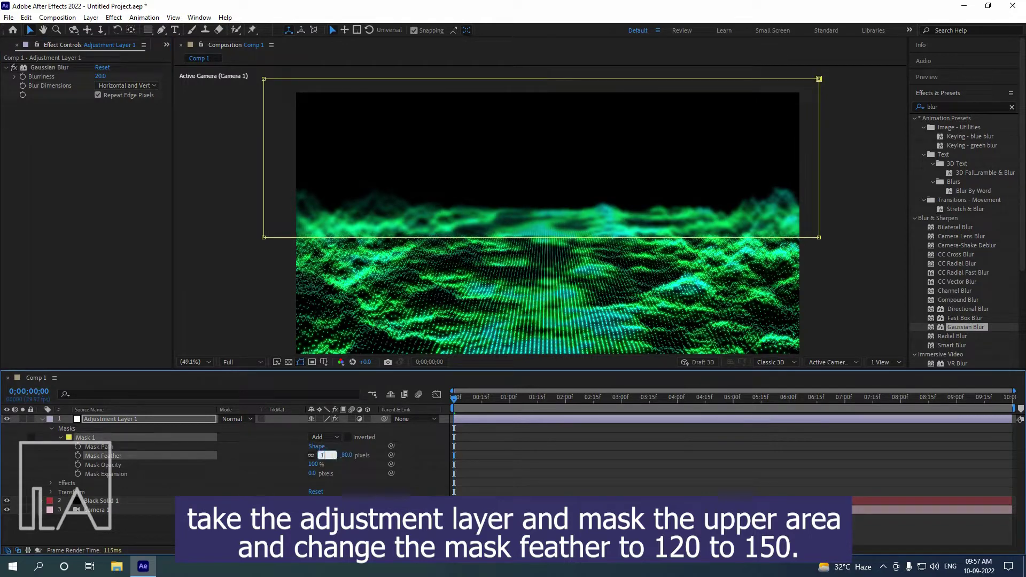
pyautogui.press('Return')
pyautogui.click(321, 528)
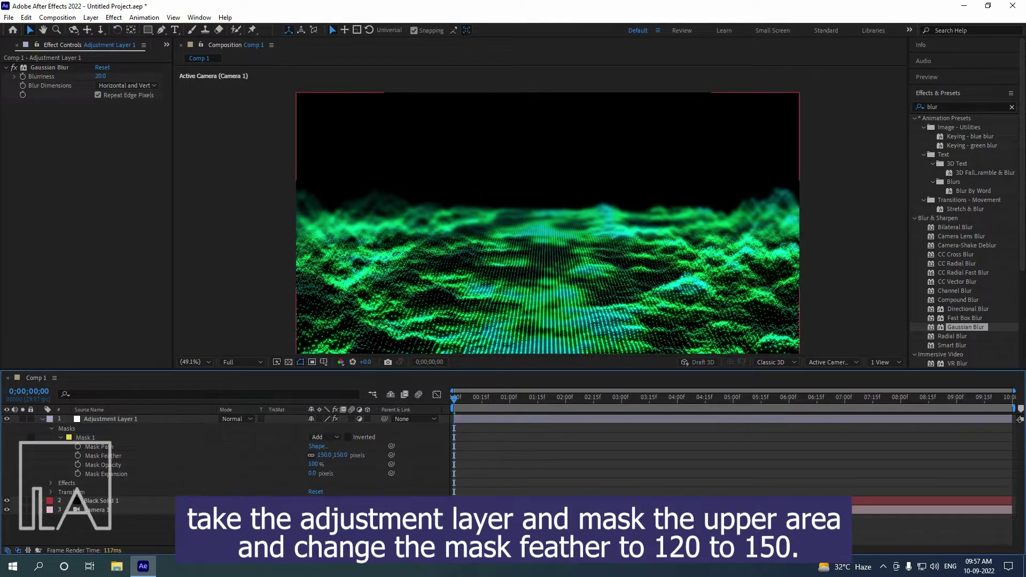
# Check the blur transition up close and set Mask 1's feather to 180 pixels on Adjustment Layer 1.
pyautogui.scroll(1, 542, 214)
pyautogui.scroll(3, 543, 214)
pyautogui.scroll(-2, 540, 211)
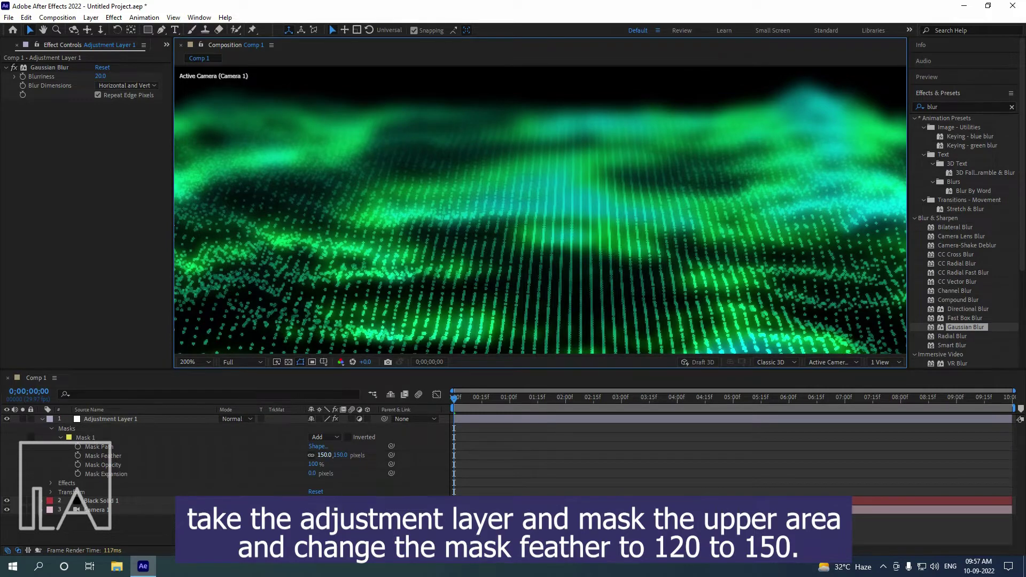
pyautogui.click(324, 455)
pyautogui.write('180')
pyautogui.press('Return')
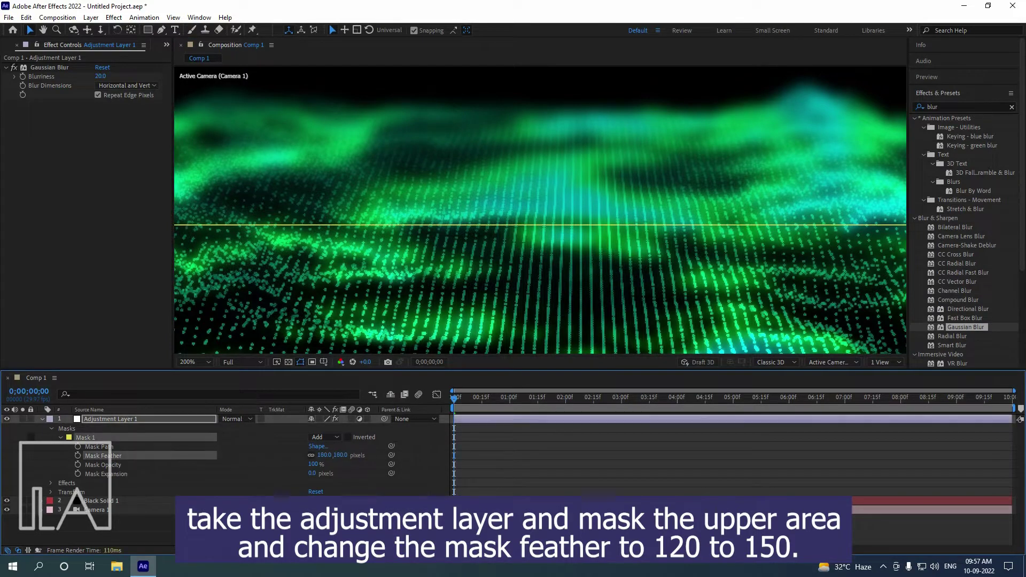
pyautogui.press(',')
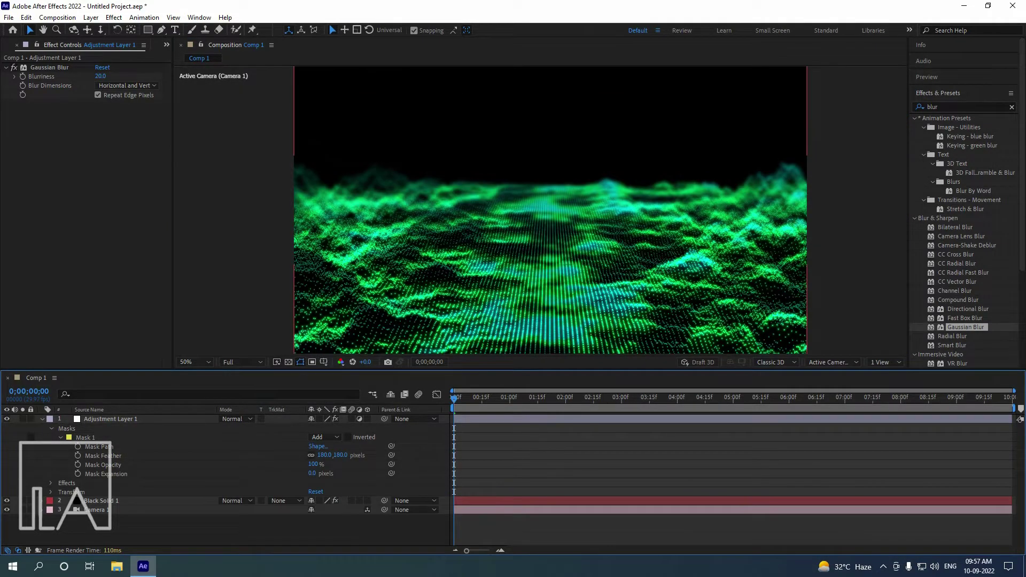
pyautogui.press(',')
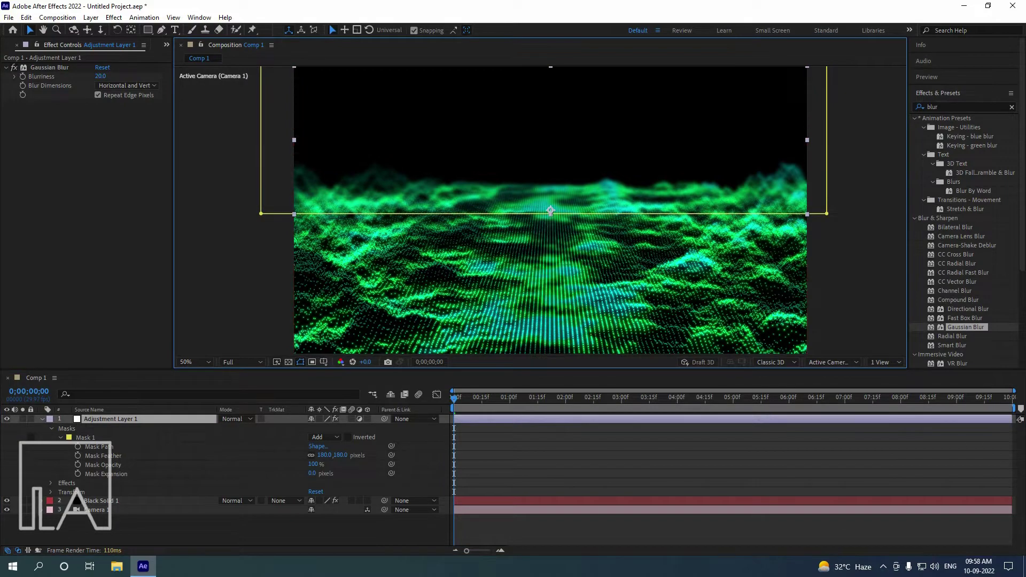
# Preview the blurred horizon over the camera move, checking frames near the end and the start.
pyautogui.press('space')
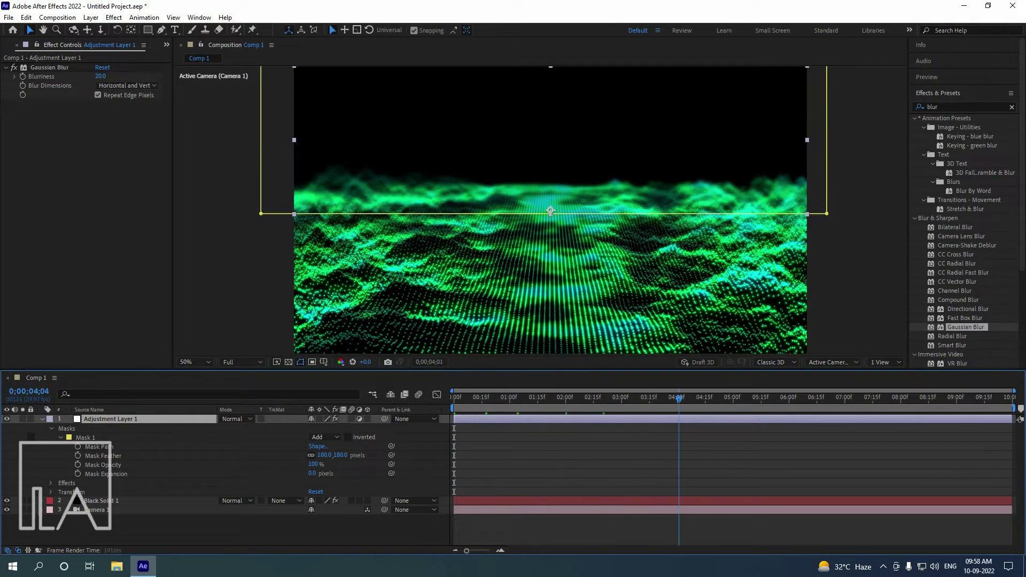
pyautogui.moveTo(953, 399); pyautogui.dragTo(954, 398)
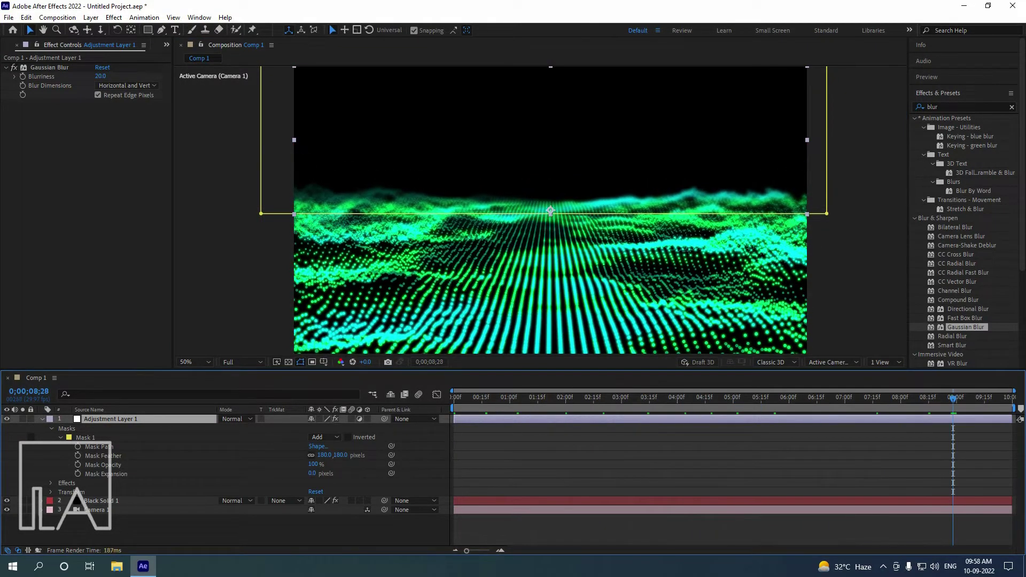
pyautogui.click(858, 214)
pyautogui.moveTo(518, 399); pyautogui.dragTo(519, 399)
pyautogui.press('space')
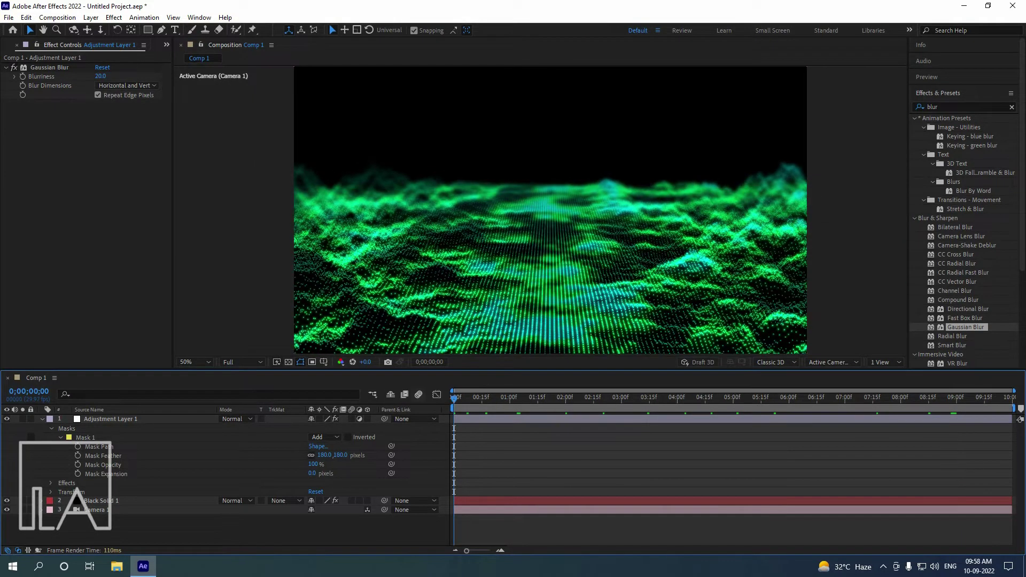
# Collapse Adjustment Layer 1, set its Gaussian Blur Blurriness to 15, and check the softened horizon up close.
pyautogui.click(43, 419)
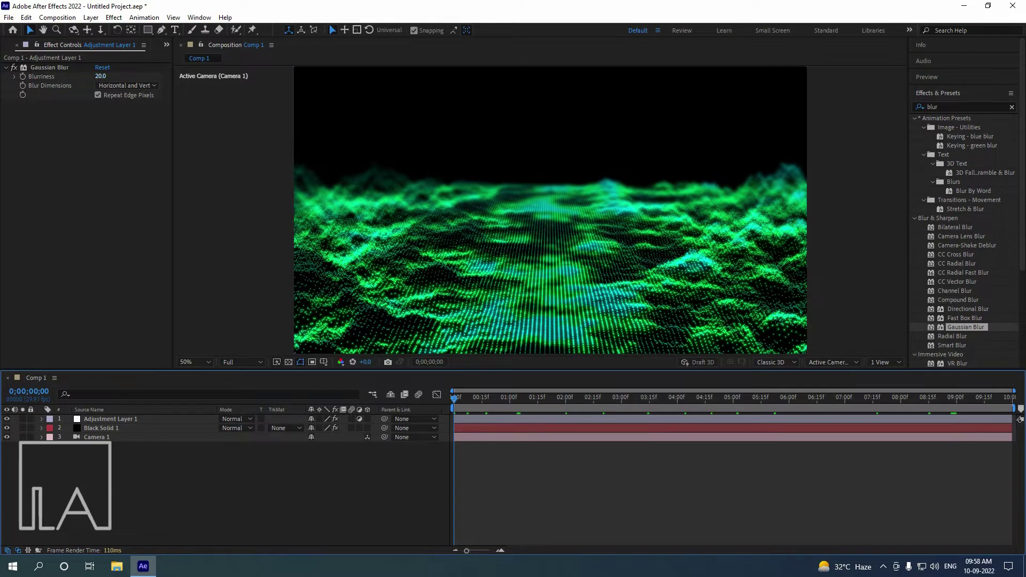
pyautogui.click(101, 77)
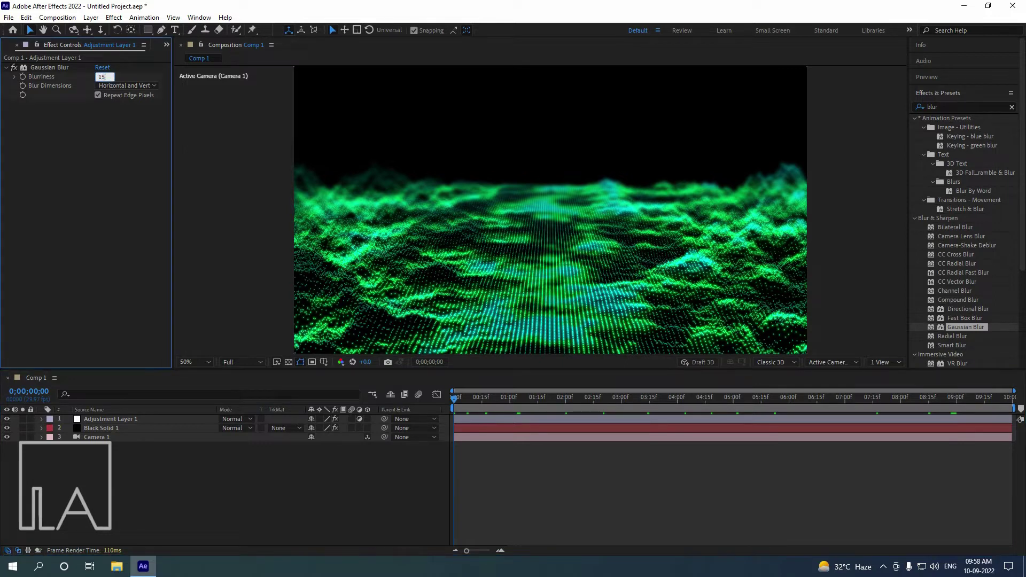
pyautogui.press('Return')
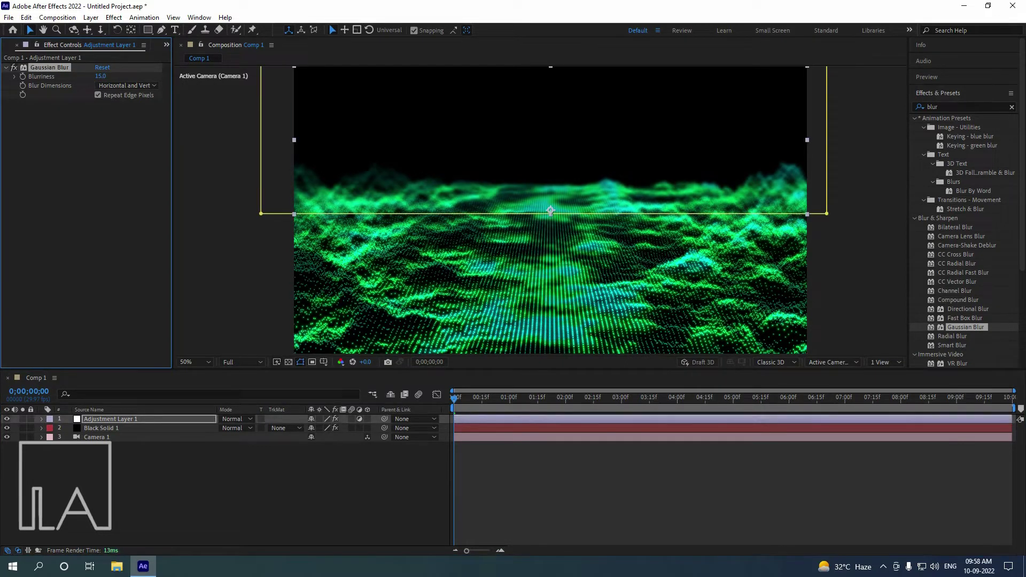
pyautogui.click(240, 492)
pyautogui.press('.')
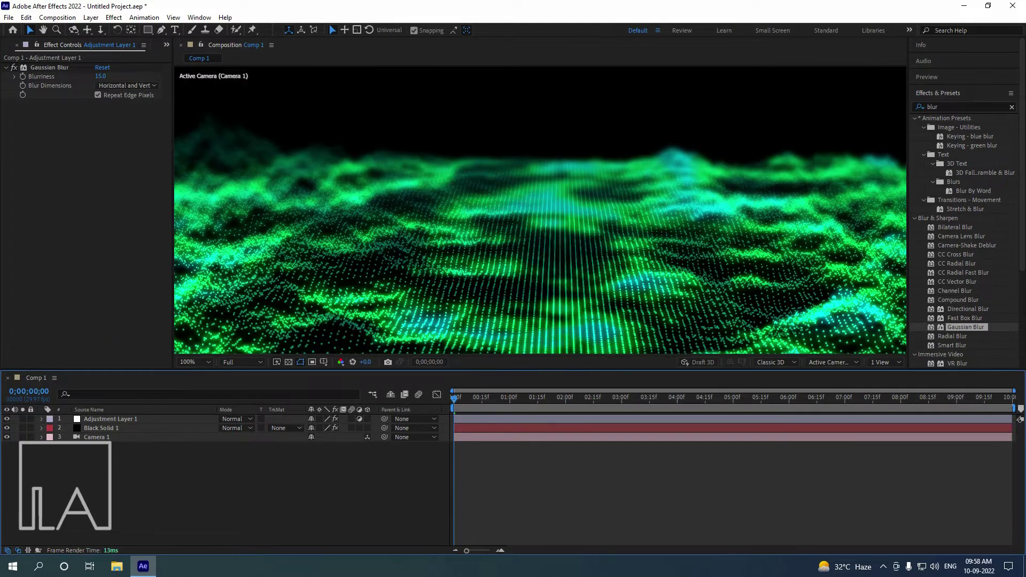
pyautogui.press(',')
# Create a white 1920 x 1080 px solid layer named White Solid 1.
pyautogui.rightClick(260, 375)
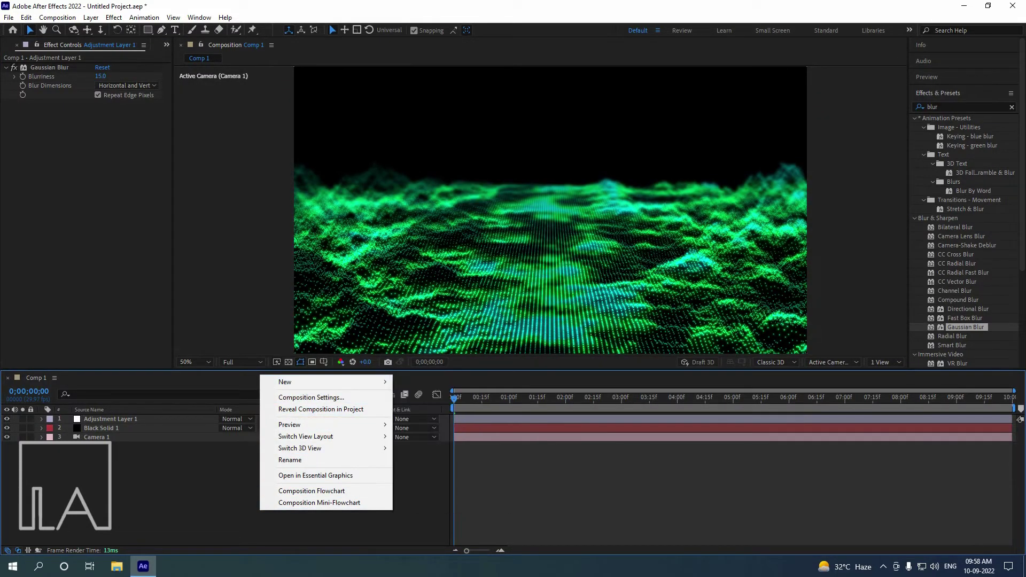
pyautogui.moveTo(327, 382)
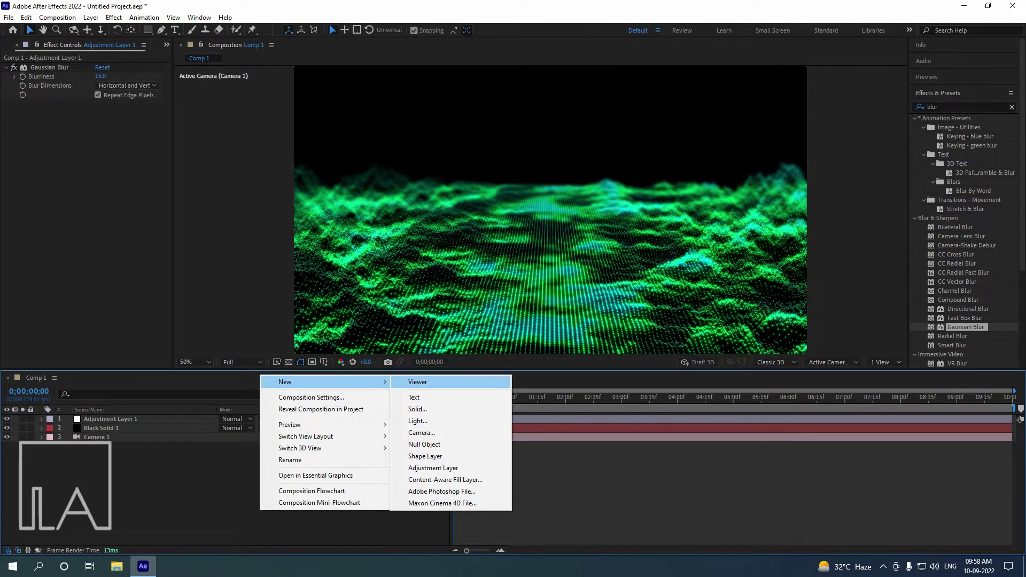
pyautogui.click(418, 409)
pyautogui.click(507, 347)
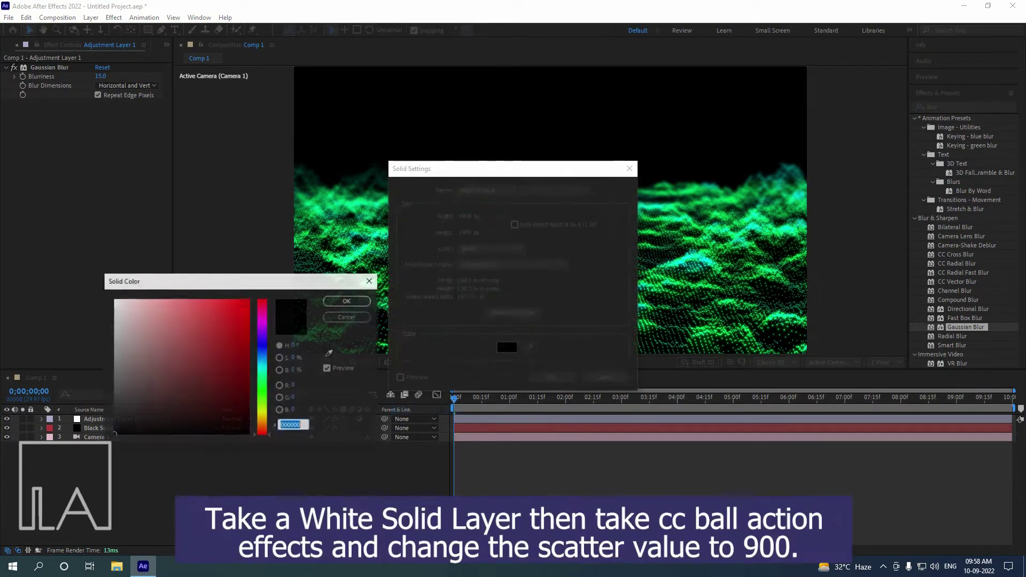
pyautogui.click(114, 300)
pyautogui.click(348, 301)
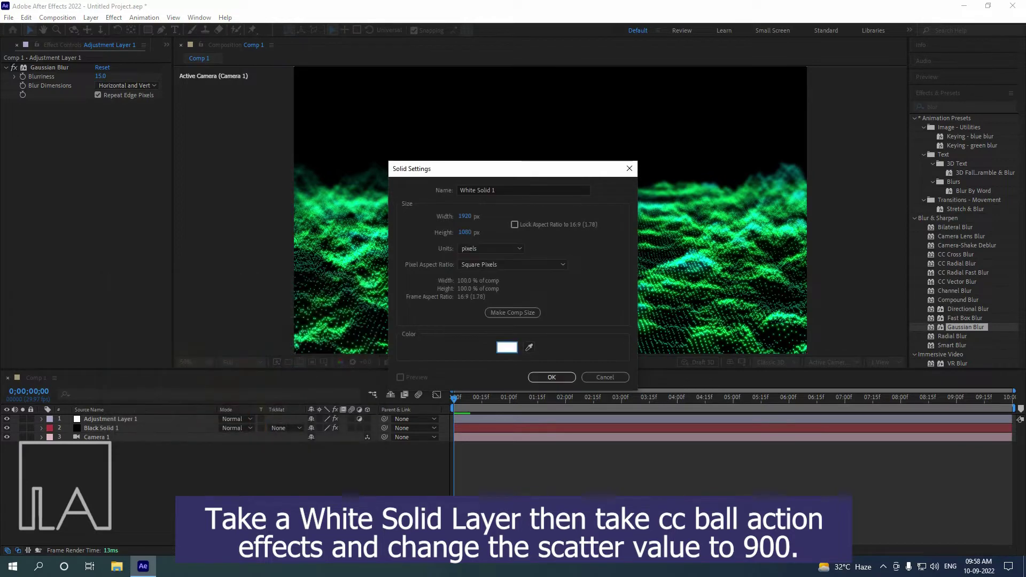
pyautogui.click(552, 377)
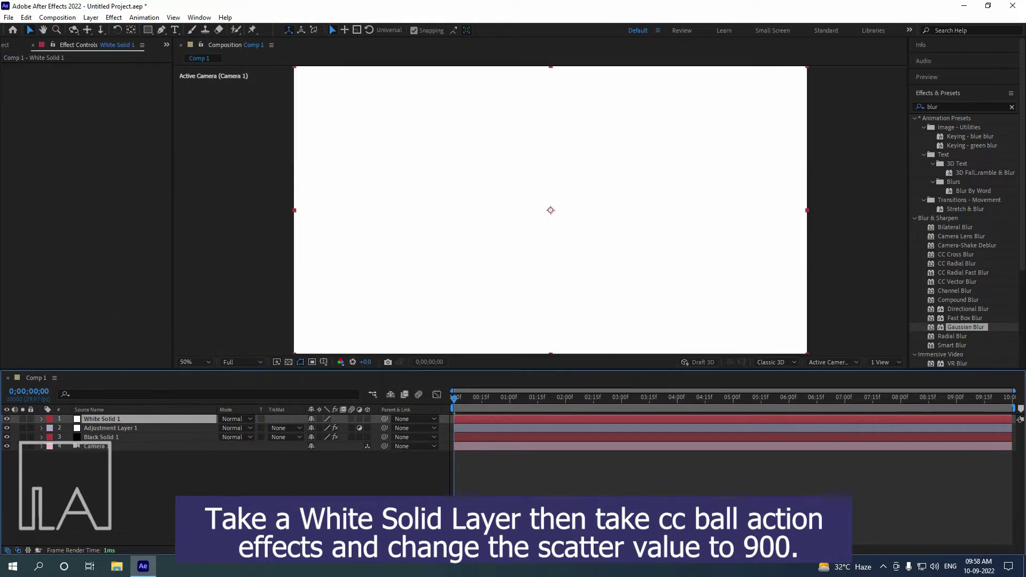
# Apply CC Star Burst to White Solid 1 and set its Scatter to 833.
pyautogui.click(956, 107)
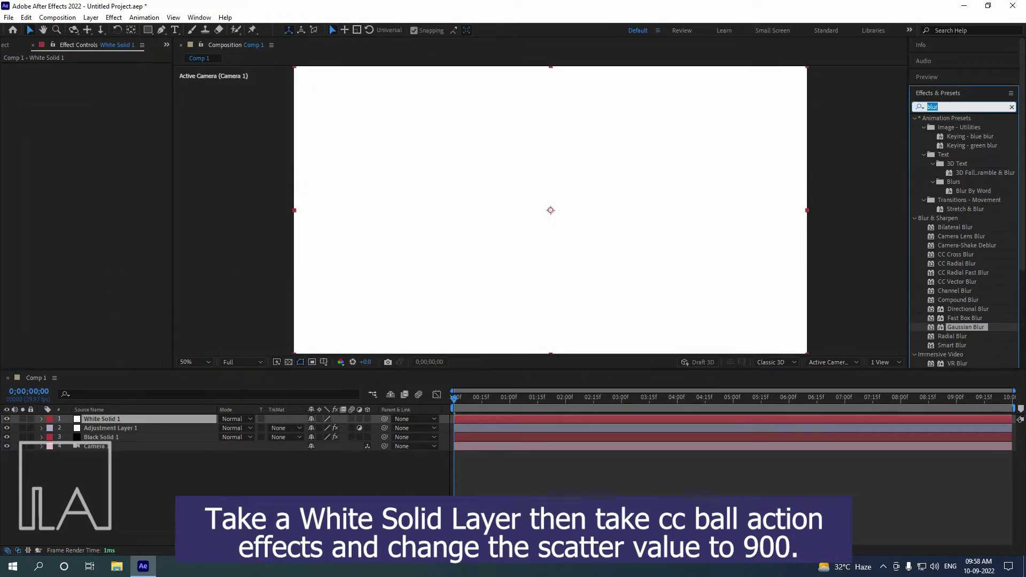
pyautogui.write('star')
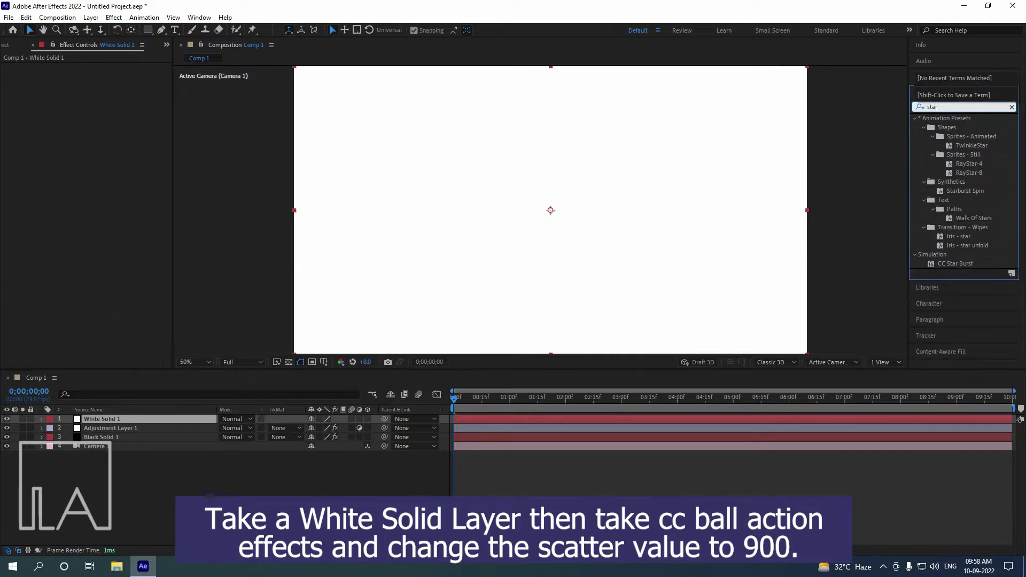
pyautogui.moveTo(956, 264); pyautogui.dragTo(738, 254)
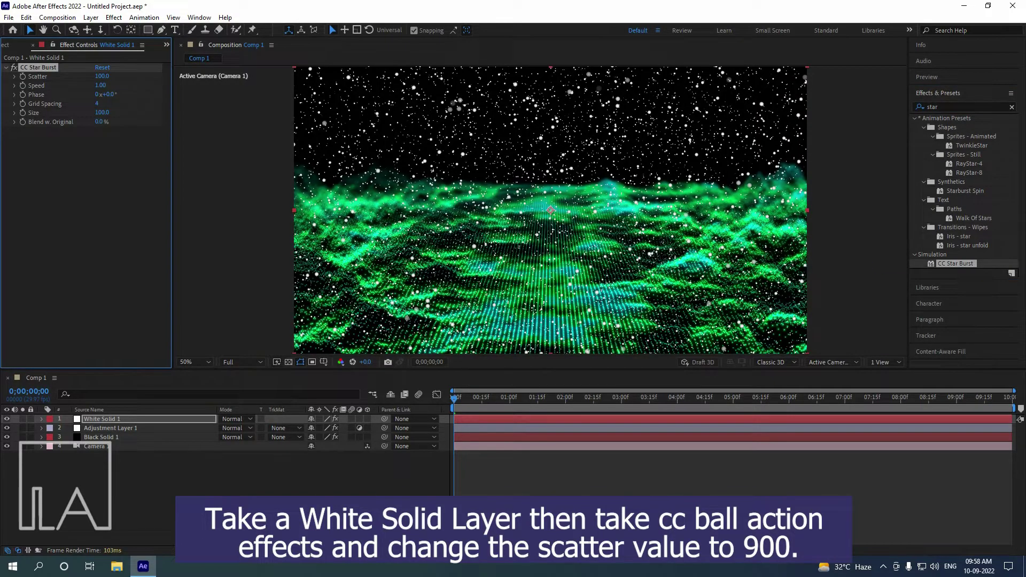
pyautogui.moveTo(101, 76); pyautogui.dragTo(226, 76)
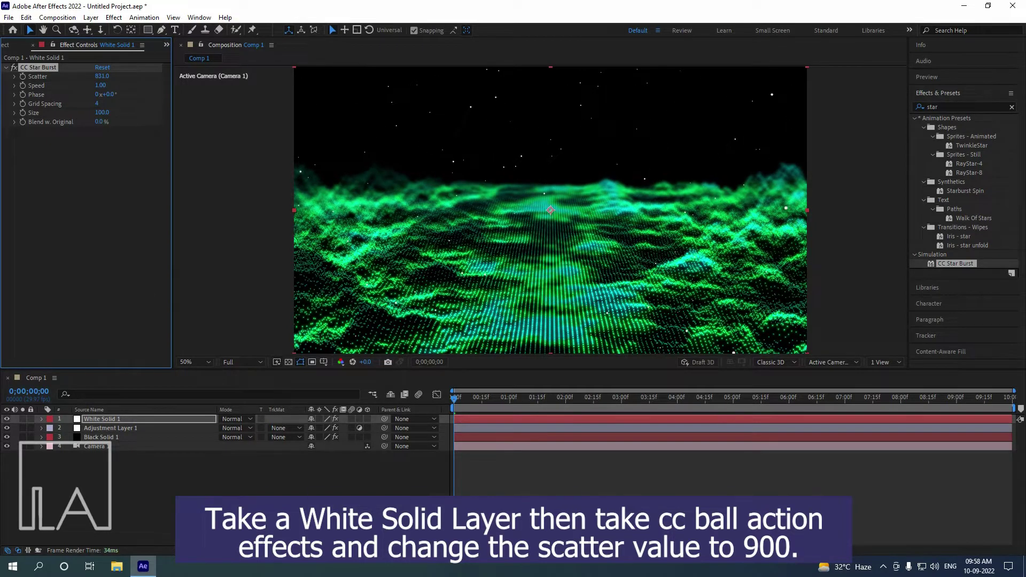
# Set the CC Star Burst Scatter to 900 and add the Tint effect to White Solid 1.
pyautogui.click(102, 76)
pyautogui.press('Return')
pyautogui.click(966, 107)
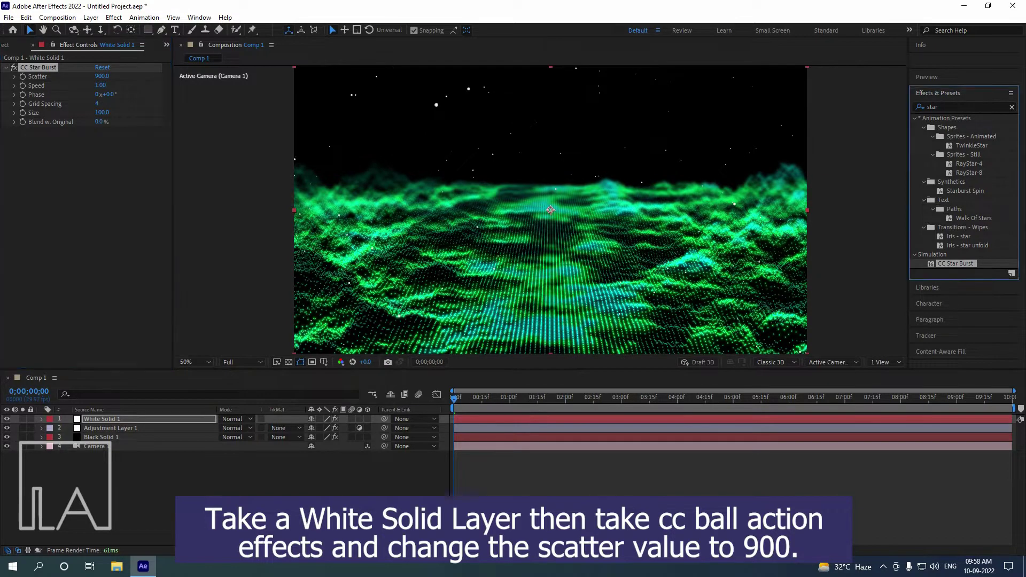
pyautogui.write('tin')
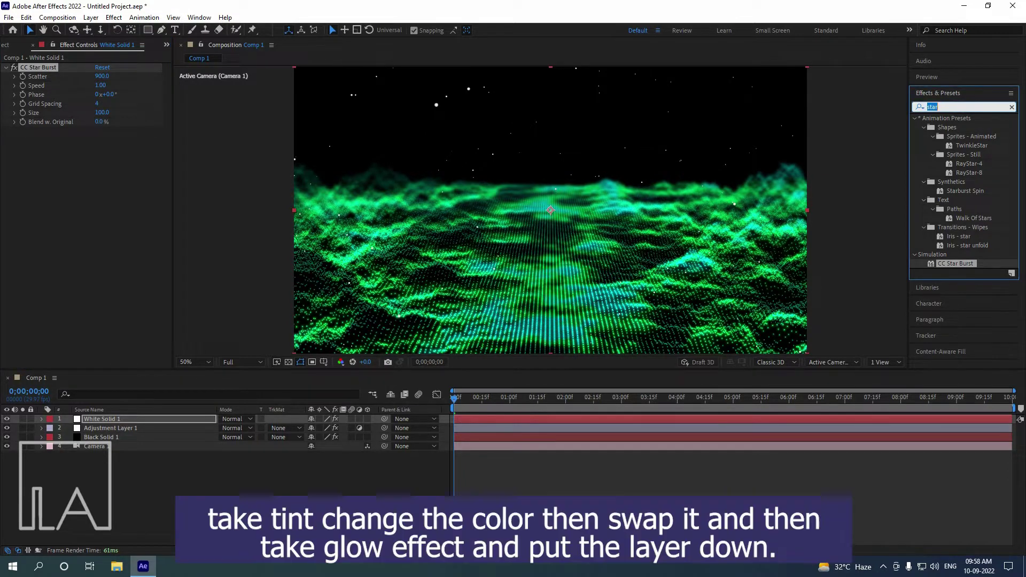
pyautogui.write('t')
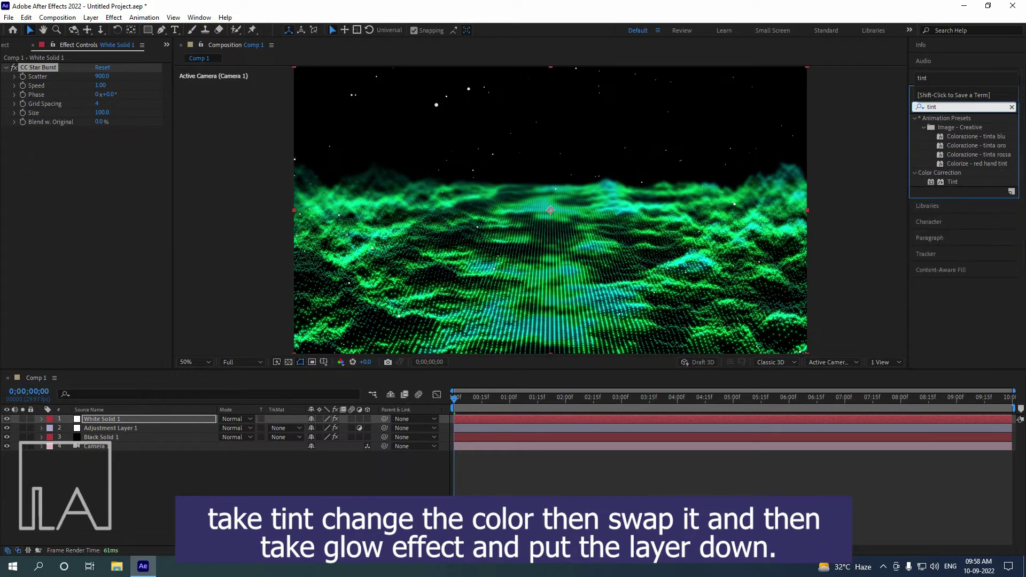
pyautogui.moveTo(953, 182); pyautogui.dragTo(78, 180)
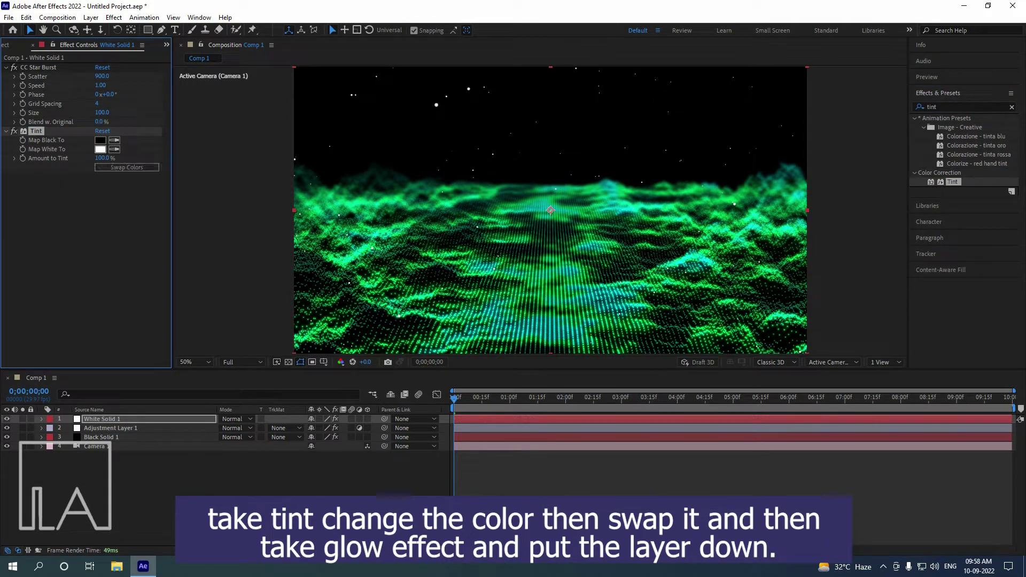
# Swap the Tint colours and set Map Black To to the green 00FF7E.
pyautogui.click(127, 167)
pyautogui.click(100, 140)
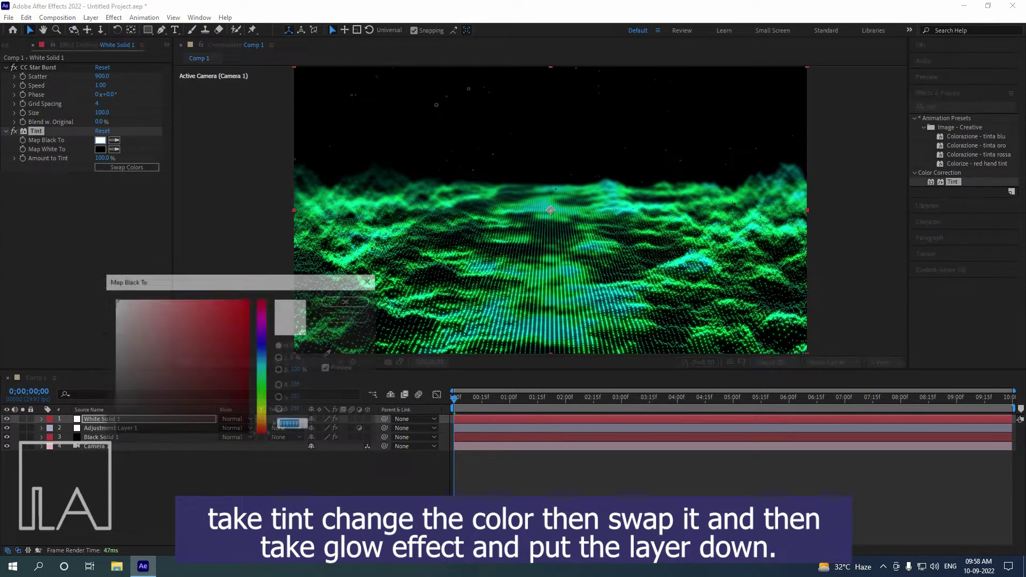
pyautogui.click(261, 386)
pyautogui.click(239, 340)
pyautogui.moveTo(239, 339); pyautogui.dragTo(249, 300)
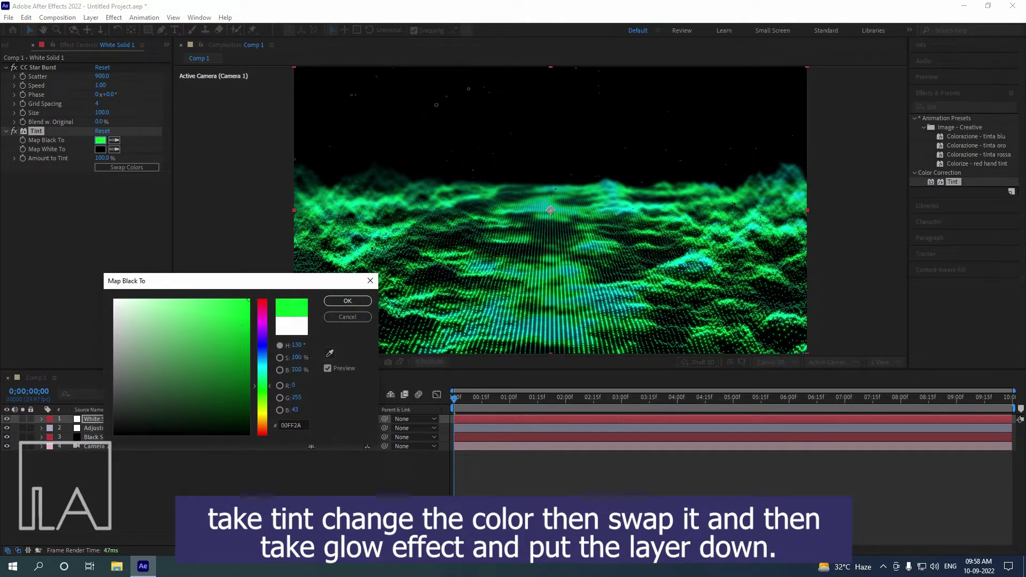
pyautogui.moveTo(262, 386)
pyautogui.mouseDown()
pyautogui.moveTo(262, 399)
pyautogui.moveTo(262, 379)
pyautogui.mouseUp()
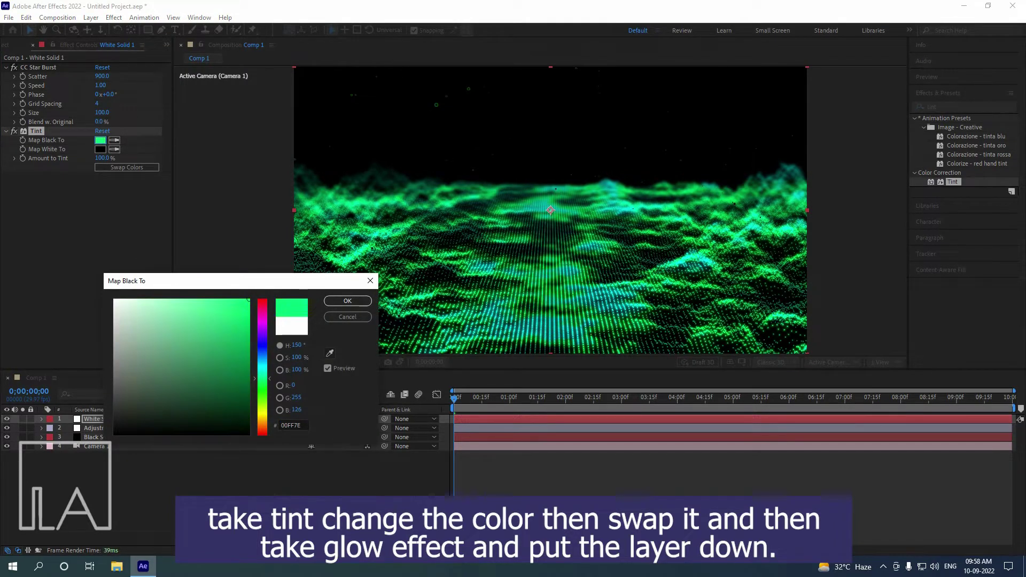
pyautogui.click(347, 301)
# Set the Tint's Map White To to FFFFFF and swap the two colours so the star particles turn green.
pyautogui.scroll(2, 447, 85)
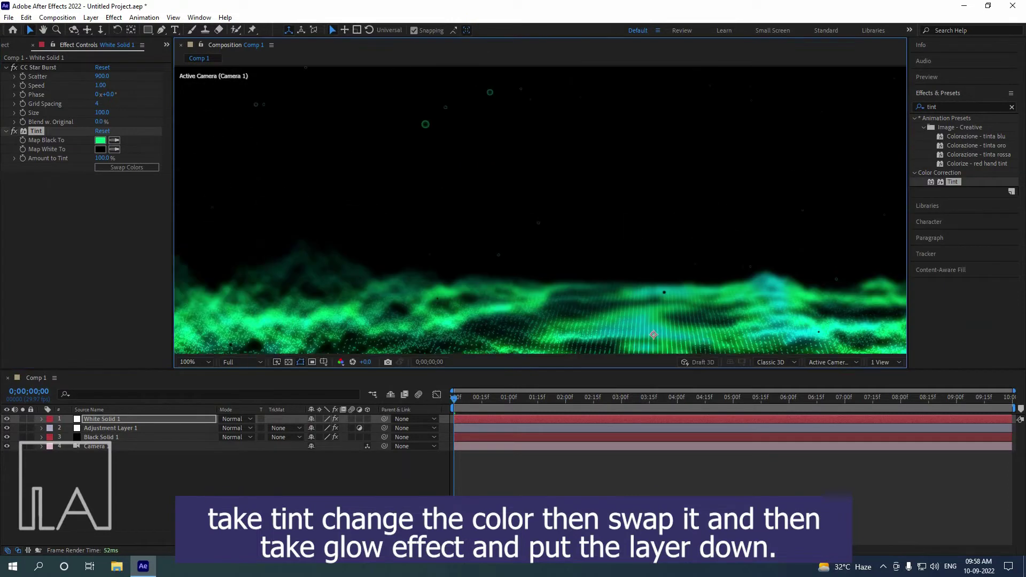
pyautogui.moveTo(447, 86); pyautogui.dragTo(477, 131)
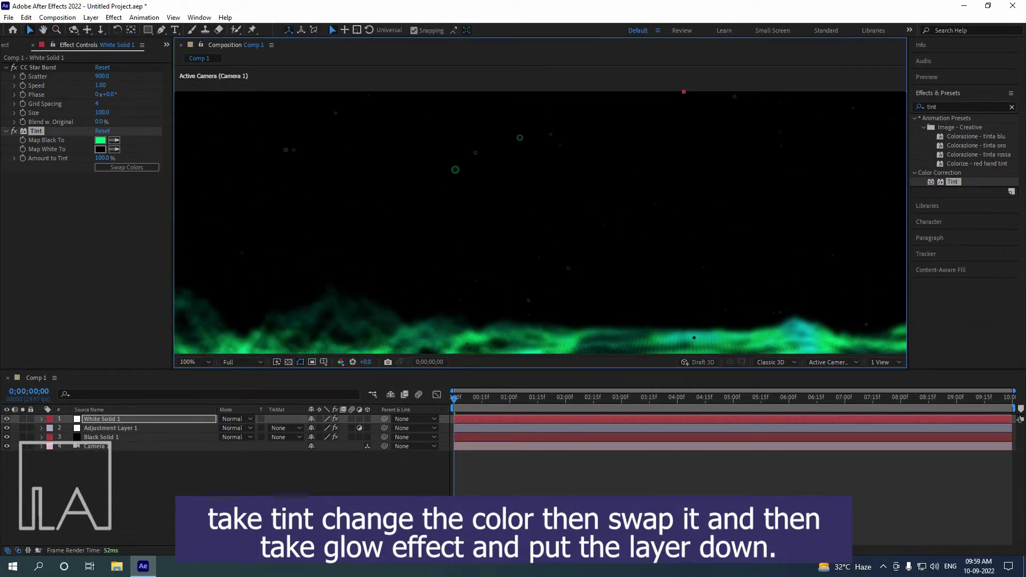
pyautogui.click(100, 149)
pyautogui.click(113, 299)
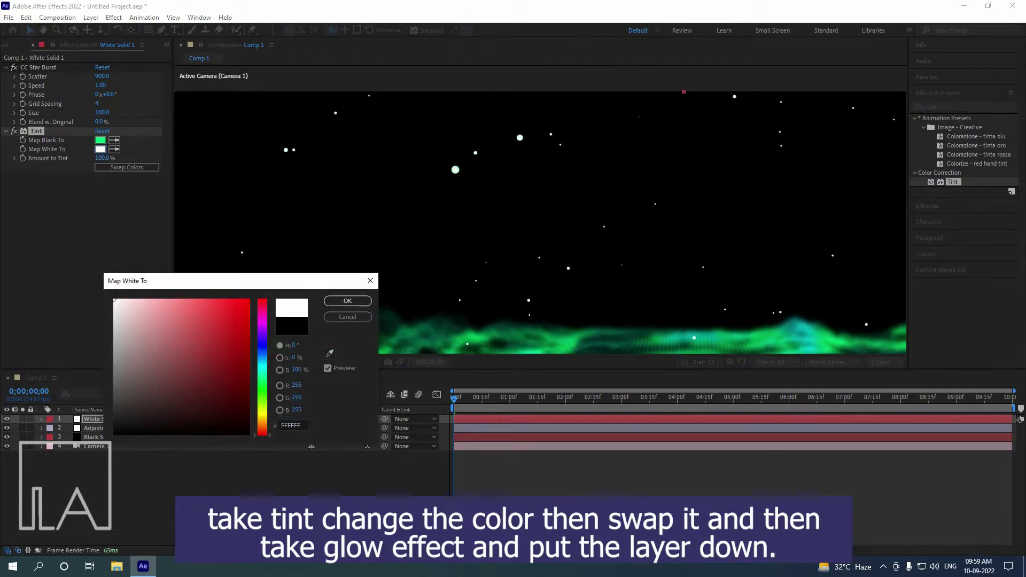
pyautogui.click(348, 301)
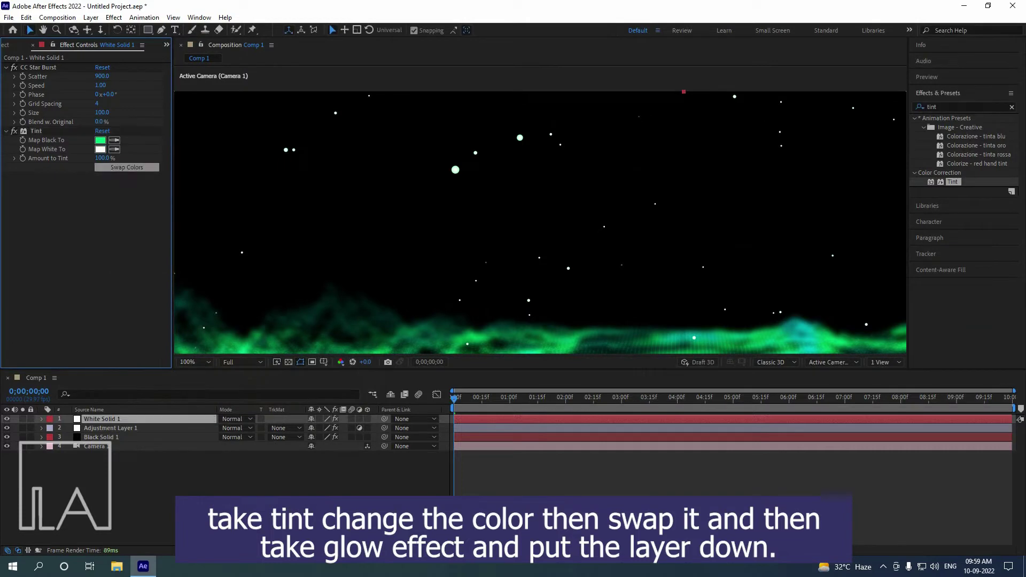
pyautogui.click(126, 168)
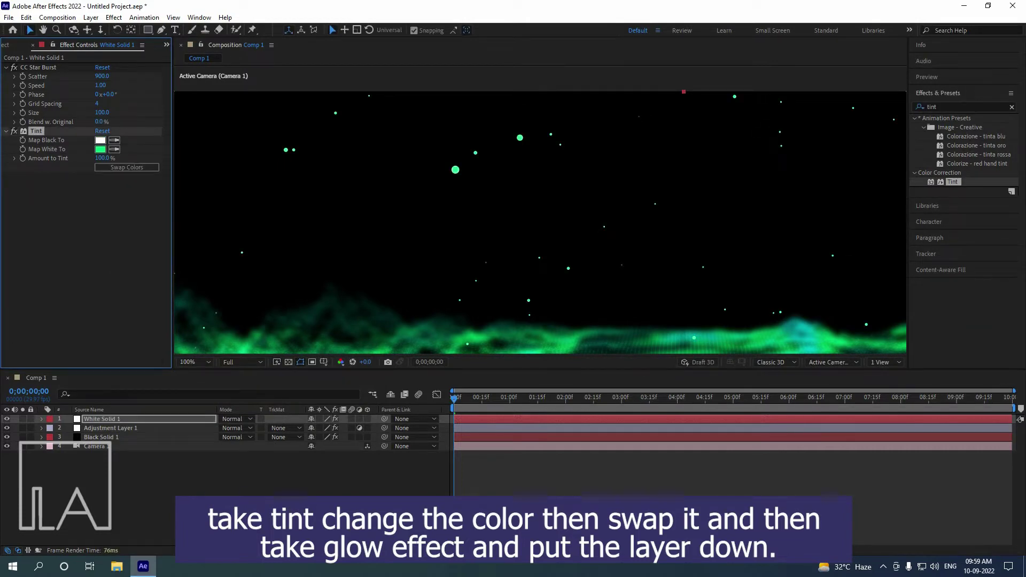
# Apply the Stylize Glow effect to White Solid 1 after the Tint.
pyautogui.click(949, 106)
pyautogui.write('glow')
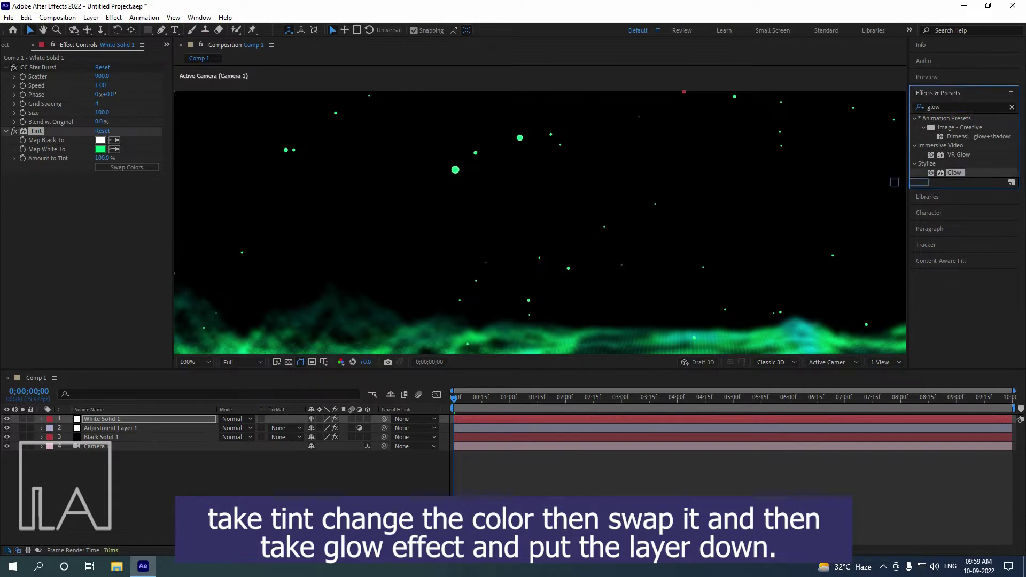
pyautogui.moveTo(919, 182); pyautogui.dragTo(118, 220)
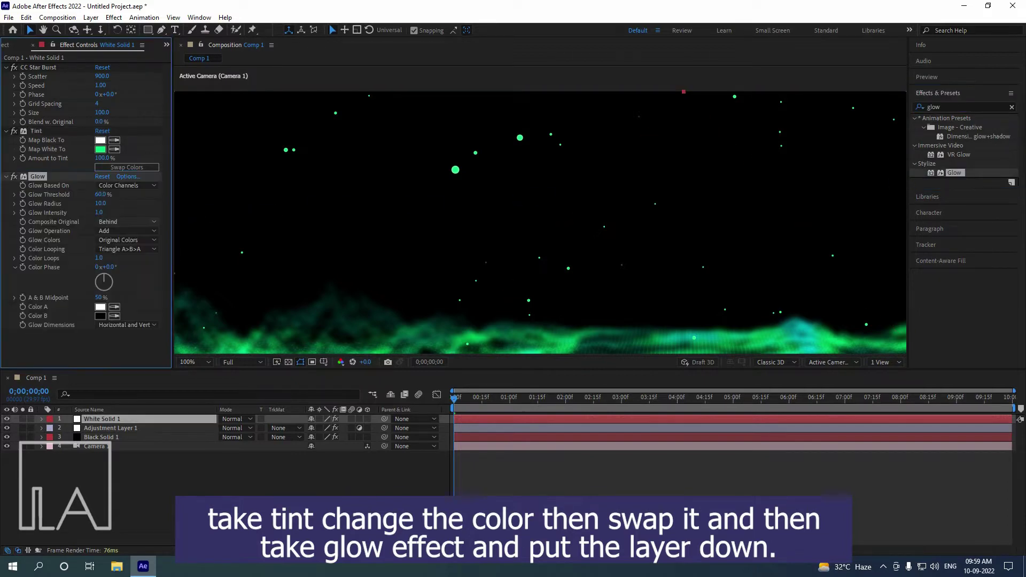
pyautogui.scroll(-1, 540, 222)
pyautogui.moveTo(577, 256); pyautogui.dragTo(561, 218)
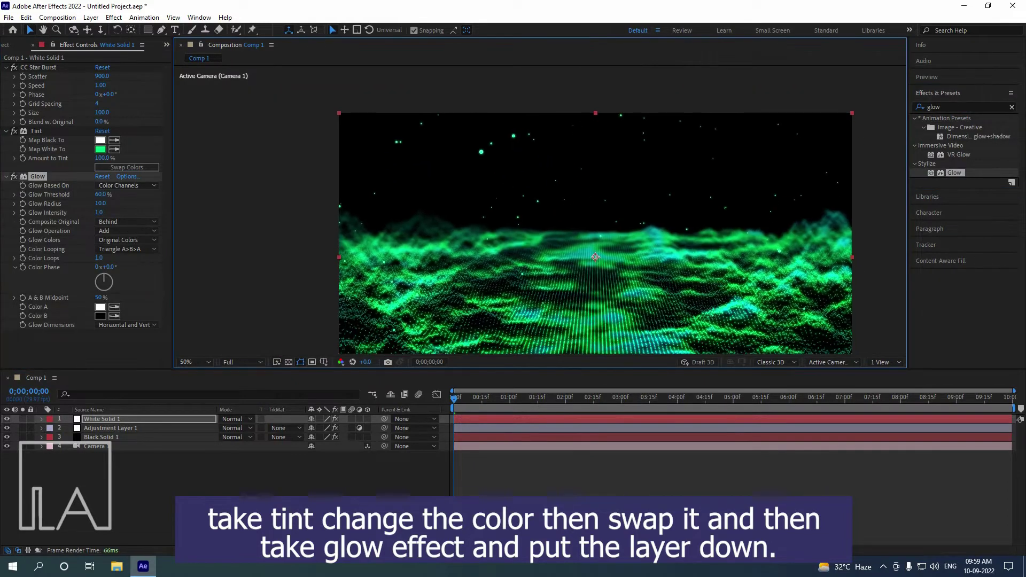
# Preview the glowing star particles from the start of the composition at Half resolution.
pyautogui.moveTo(454, 399)
pyautogui.mouseDown()
pyautogui.moveTo(501, 399)
pyautogui.moveTo(454, 399)
pyautogui.mouseUp()
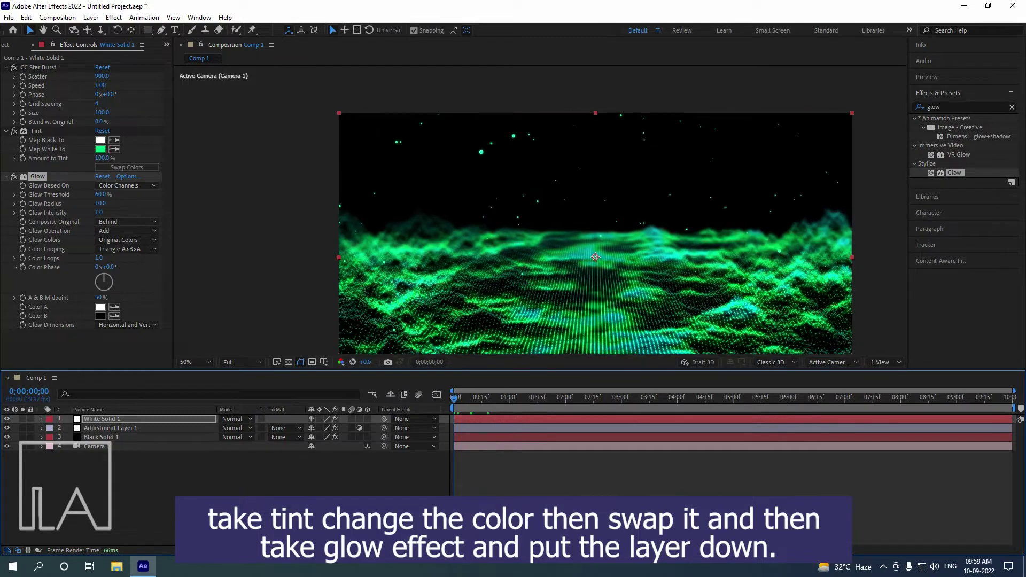
pyautogui.press('space')
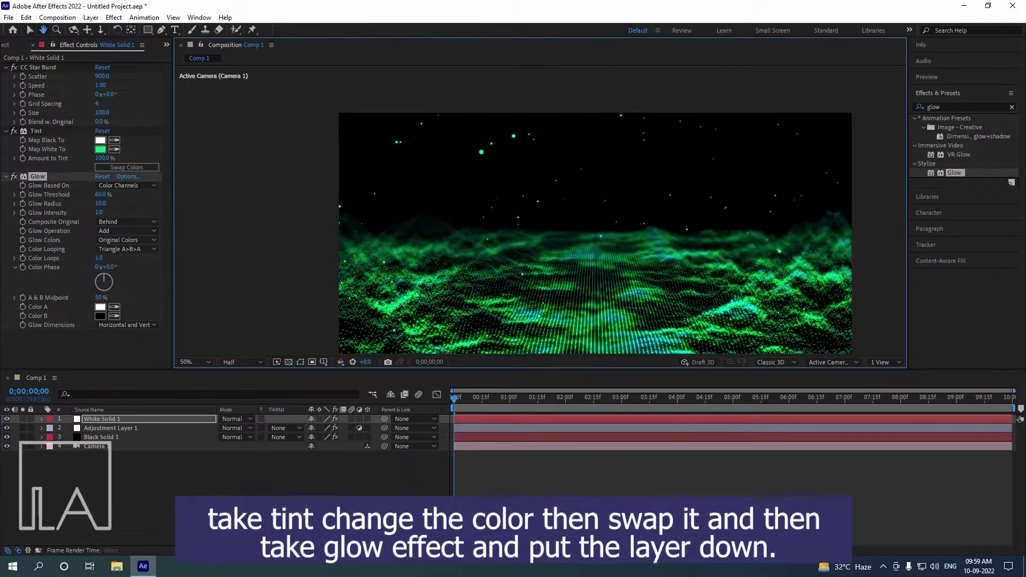
pyautogui.press('space')
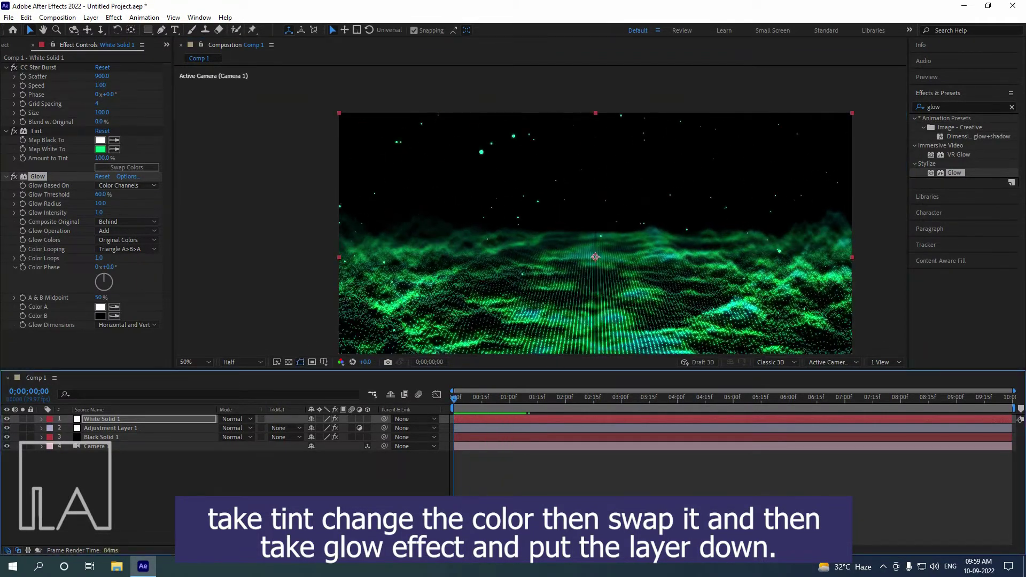
# Set the CC Star Burst Speed to 0.1 and preview the slower particle motion.
pyautogui.click(101, 85)
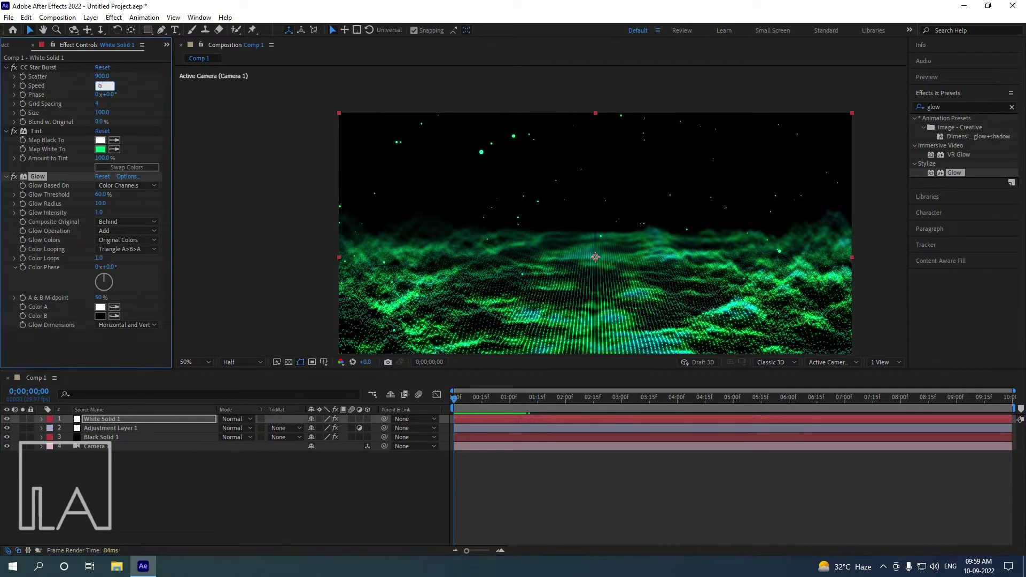
pyautogui.write('0.1')
pyautogui.press('Return')
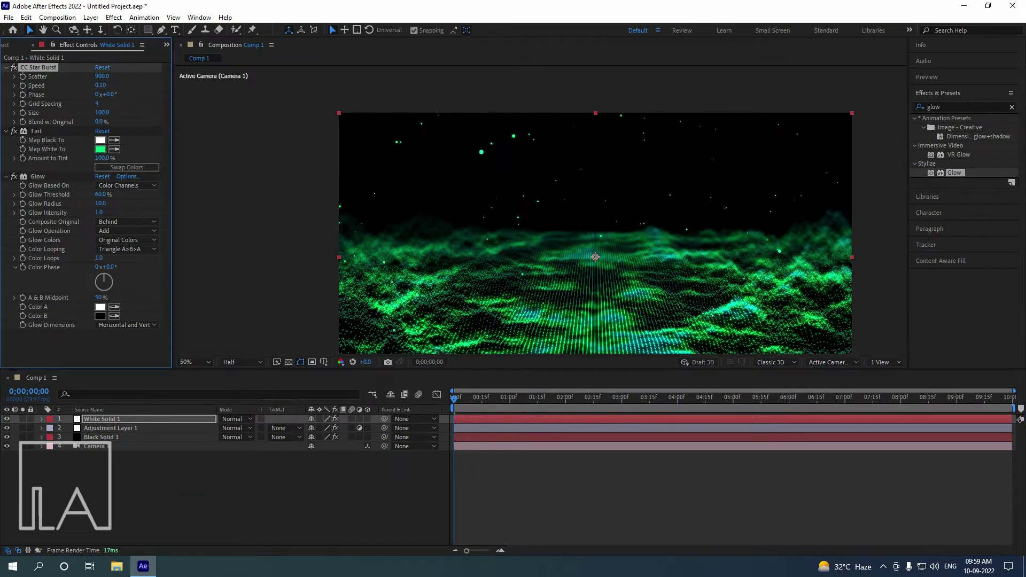
pyautogui.press('space')
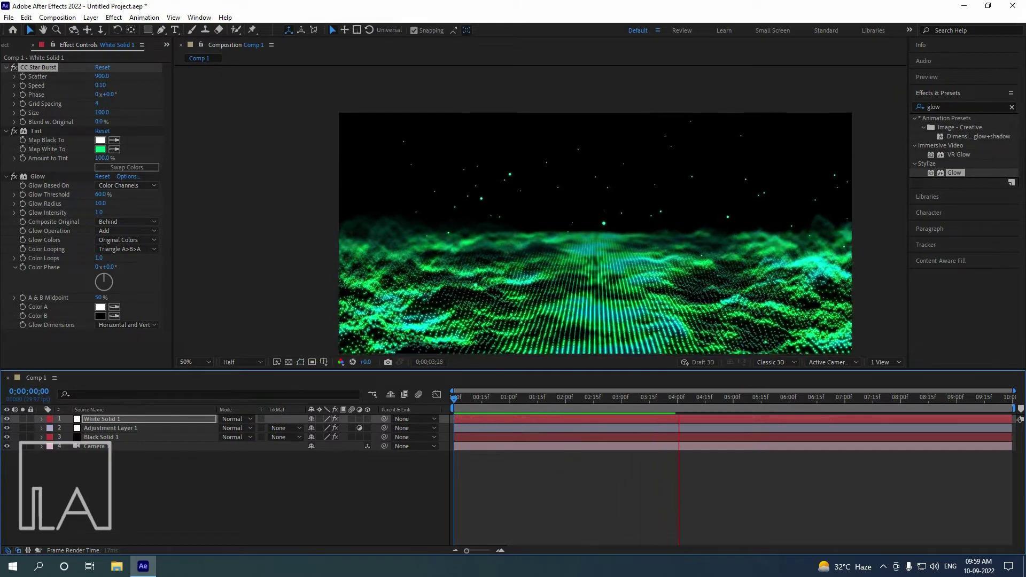
pyautogui.press('space')
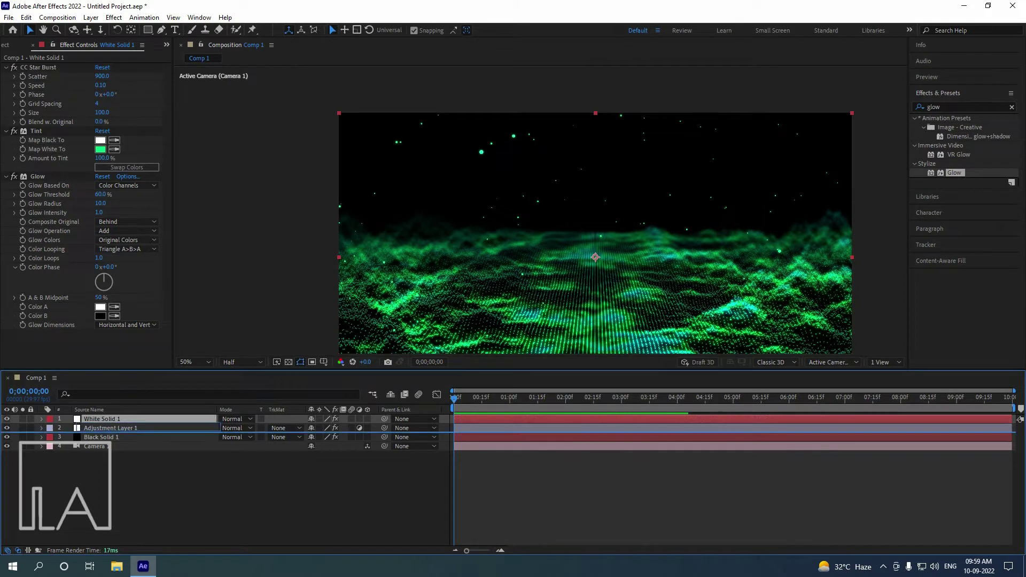
# Try White Solid 1 below Black Solid 1 in the layer stack.
pyautogui.moveTo(105, 427); pyautogui.dragTo(104, 421)
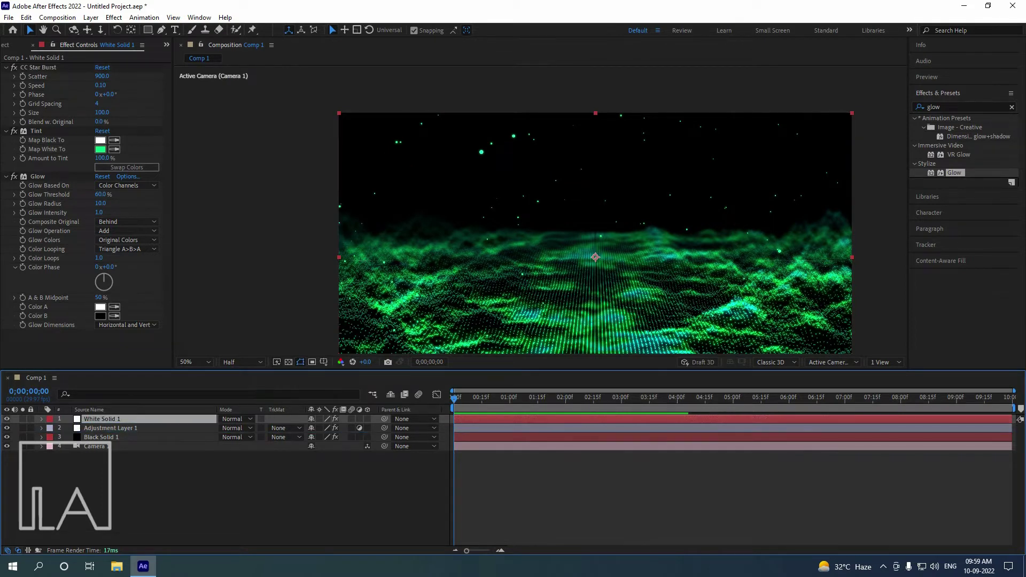
pyautogui.hotkey('ctrl', '[')
pyautogui.hotkey('ctrl', '[')
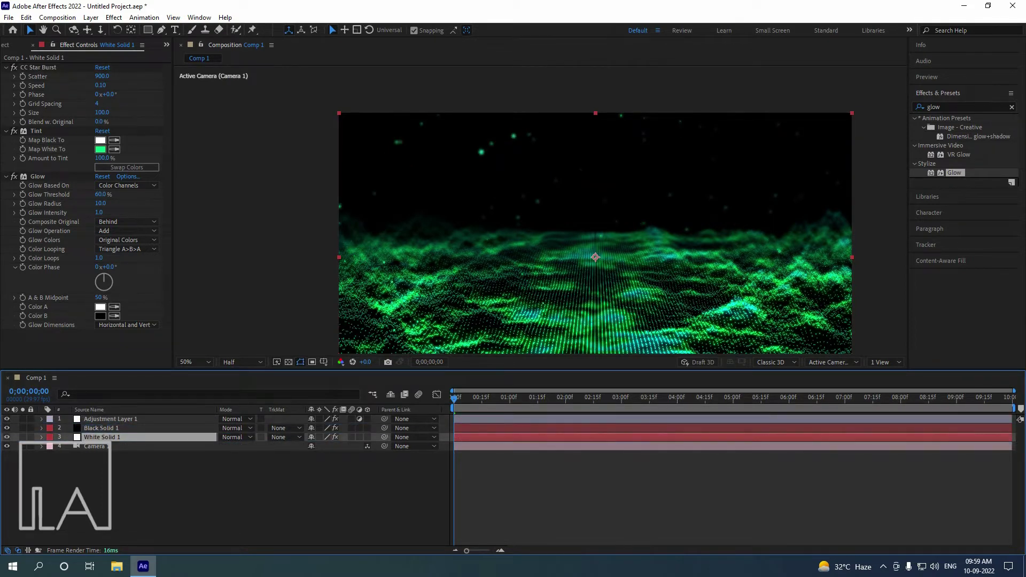
pyautogui.hotkey('ctrl', 'shift', 'a')
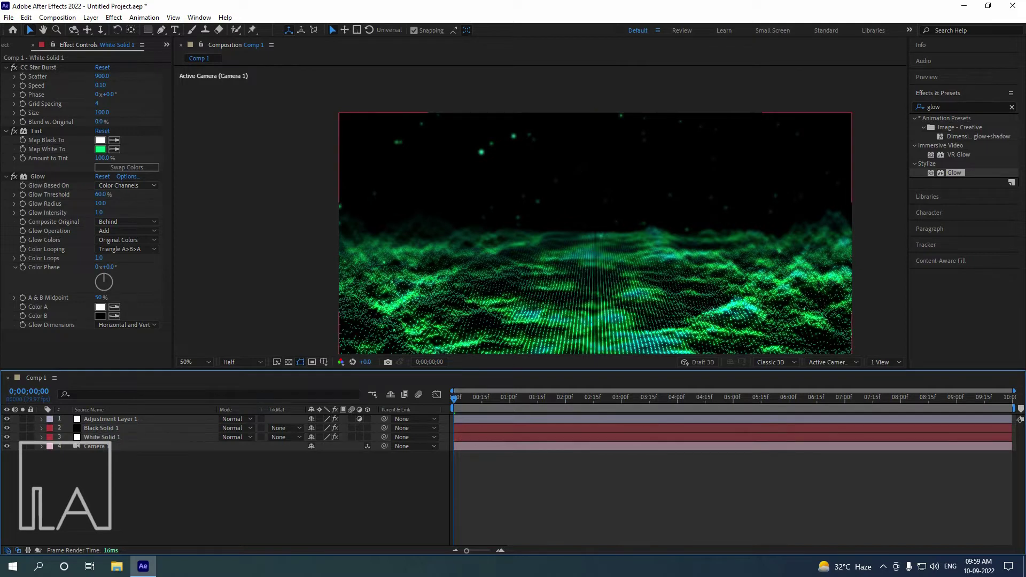
# Try White Solid 1 directly beneath Adjustment Layer 1, check the particles, and restore it above Adjustment Layer 1.
pyautogui.moveTo(102, 438); pyautogui.dragTo(103, 426)
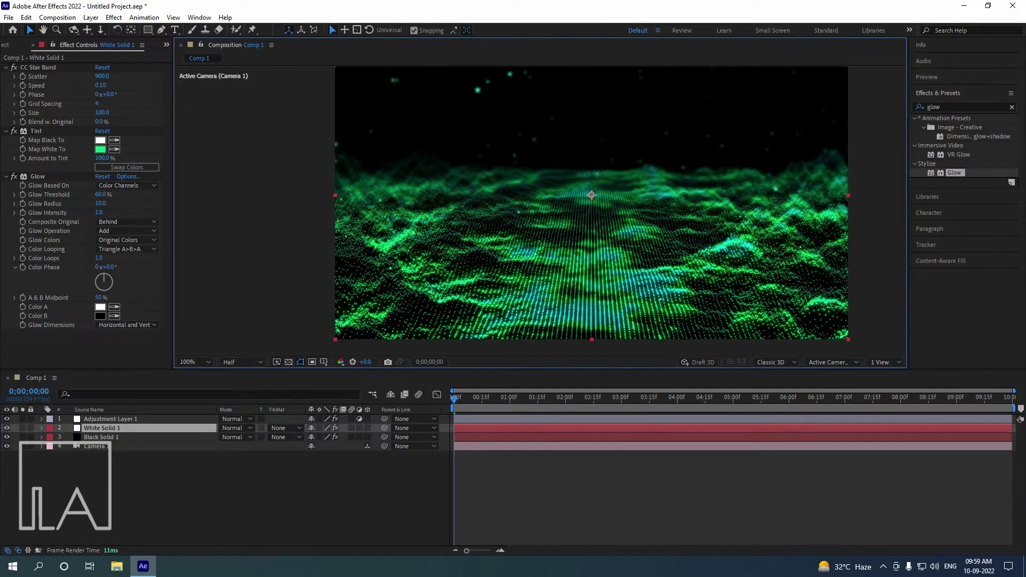
pyautogui.scroll(2, 548, 334)
pyautogui.scroll(-2, 511, 282)
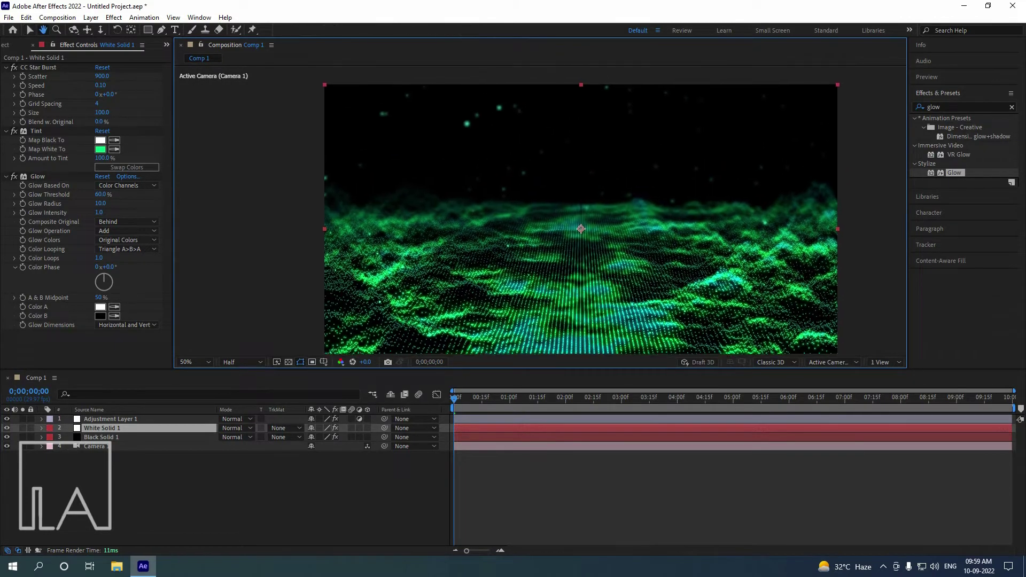
pyautogui.moveTo(111, 419); pyautogui.dragTo(110, 432)
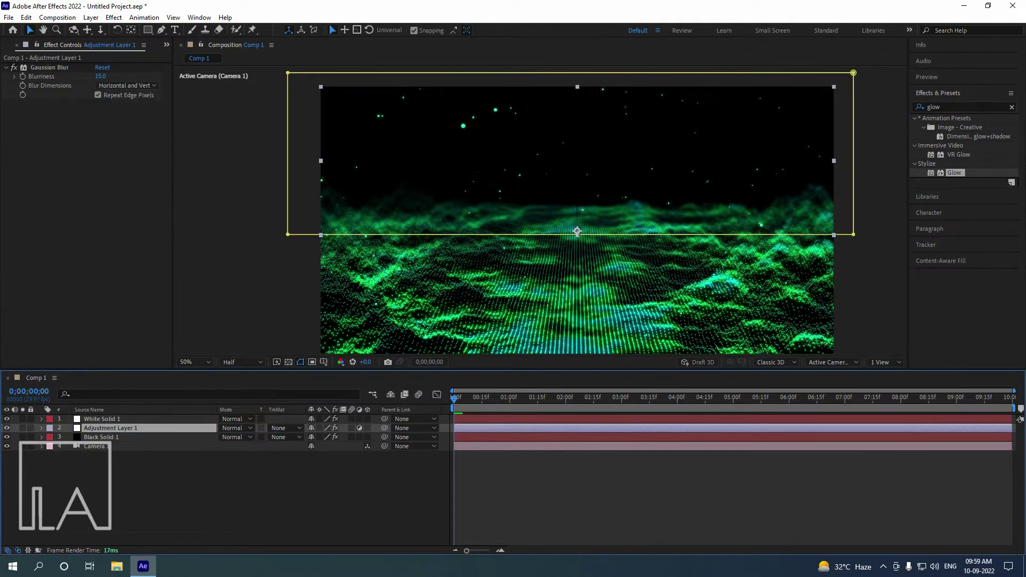
pyautogui.click(145, 487)
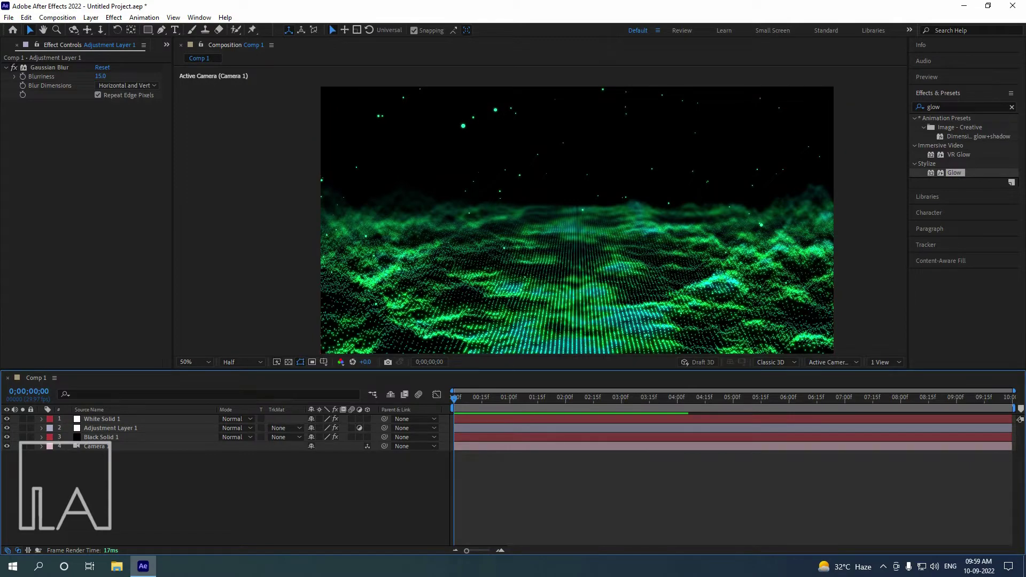
# Preview the whole composition with the wave and the floating star particles.
pyautogui.press('space')
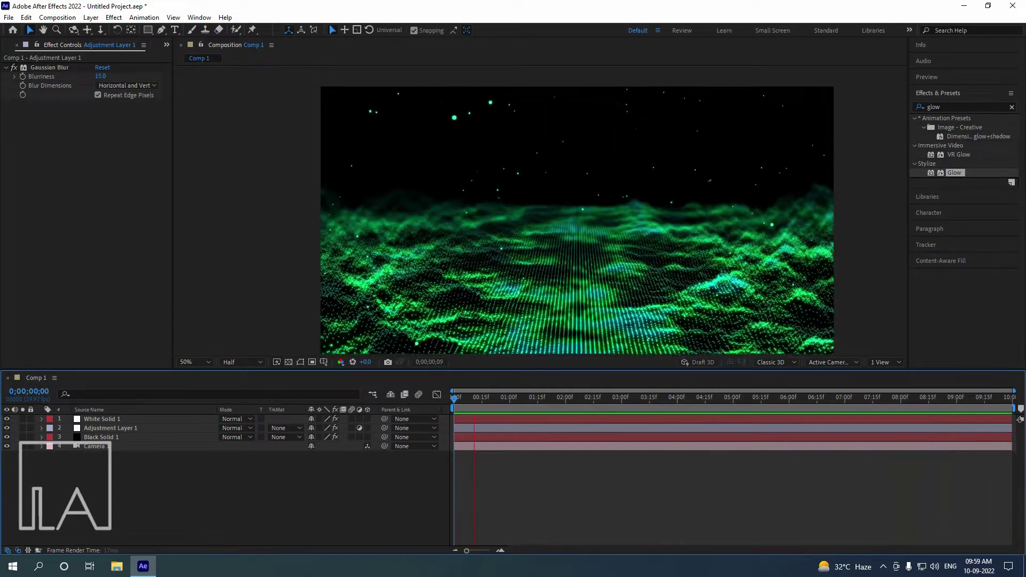
pyautogui.press('space')
# Reveal the keyframed properties of Black Solid 1 and select the Fractal Noise Evolution keyframes to examine the wave animation.
pyautogui.click(96, 446)
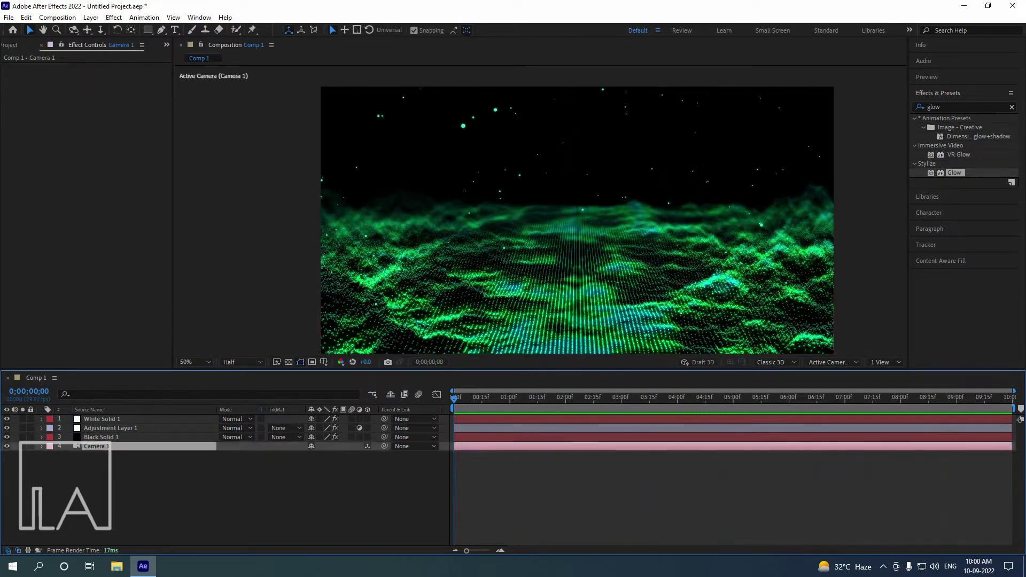
pyautogui.click(101, 438)
pyautogui.press('u')
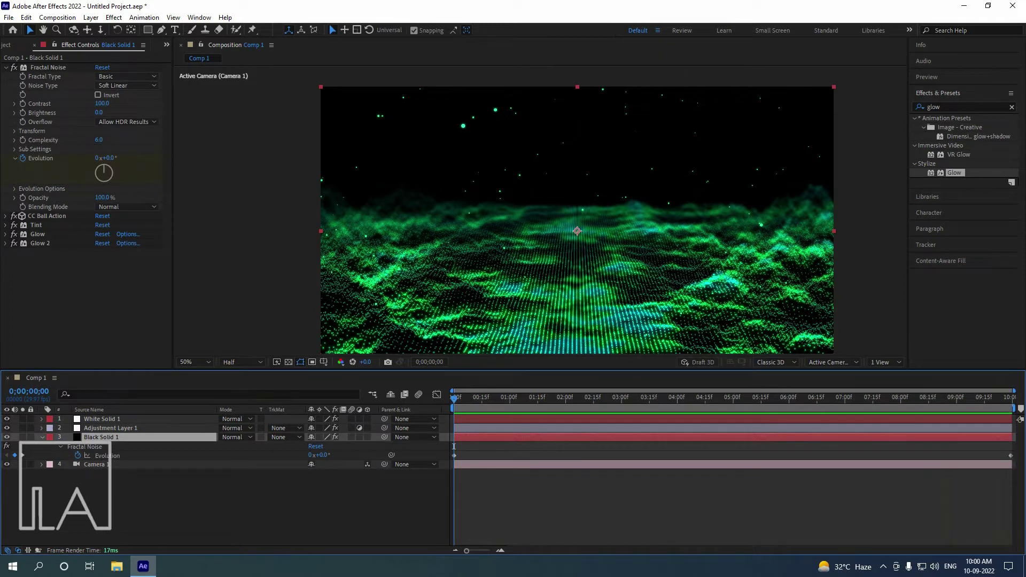
pyautogui.moveTo(461, 447); pyautogui.dragTo(1016, 467)
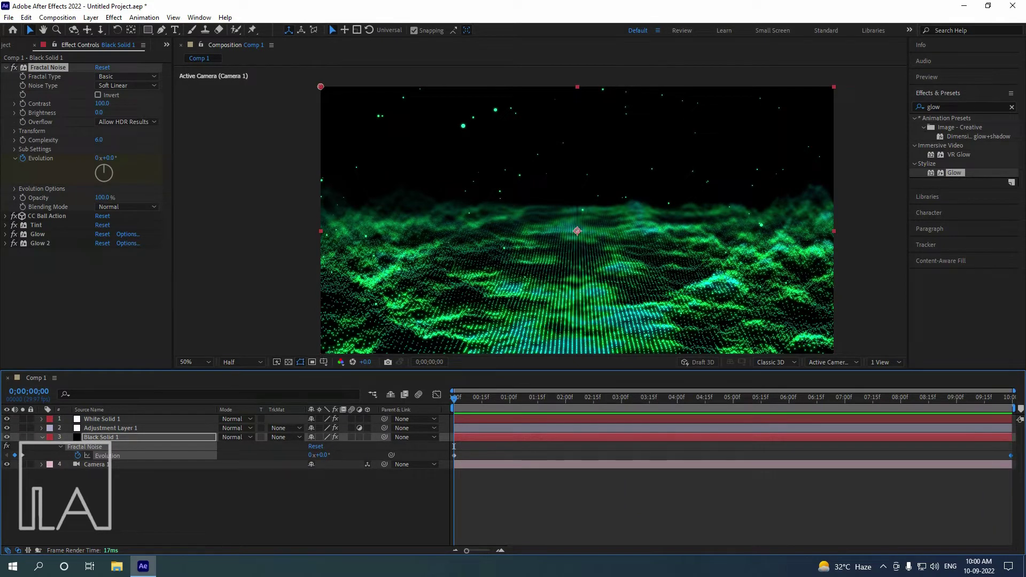
pyautogui.click(454, 446)
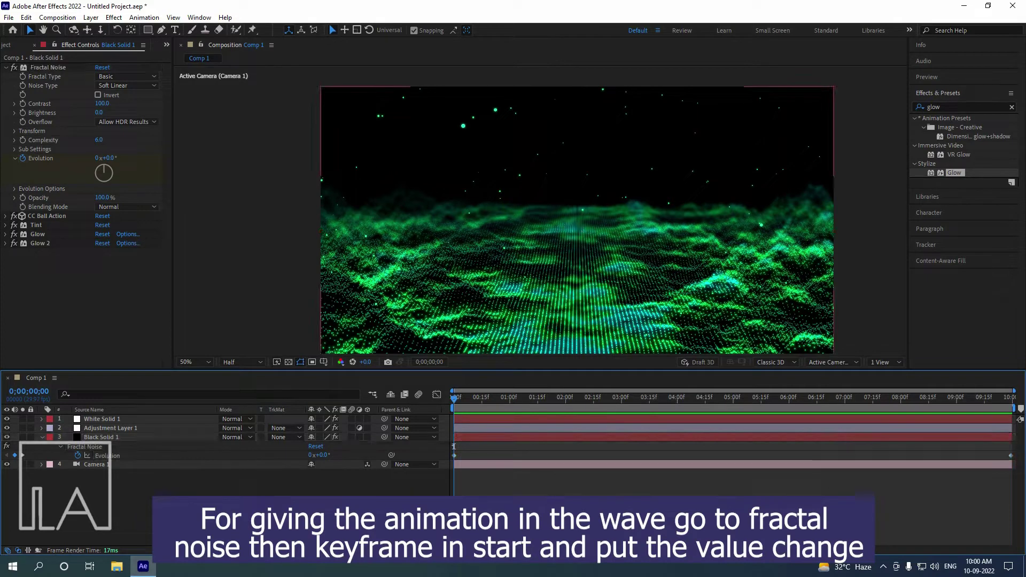
pyautogui.click(453, 447)
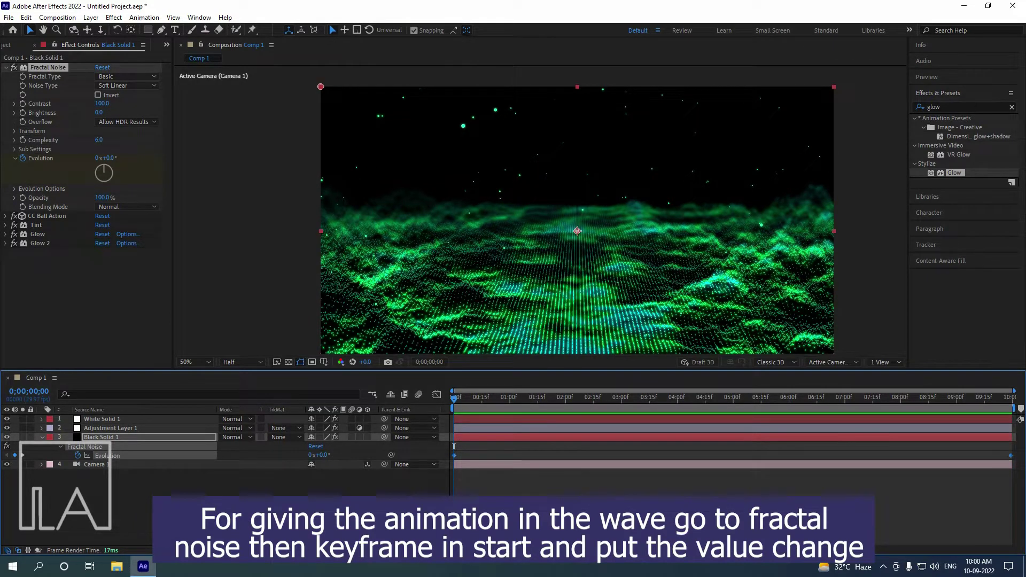
# Apply Easy Ease to the selected Fractal Noise Evolution keyframes of Black Solid 1 and preview the wave animation from the start.
pyautogui.rightClick(454, 455)
pyautogui.moveTo(534, 449)
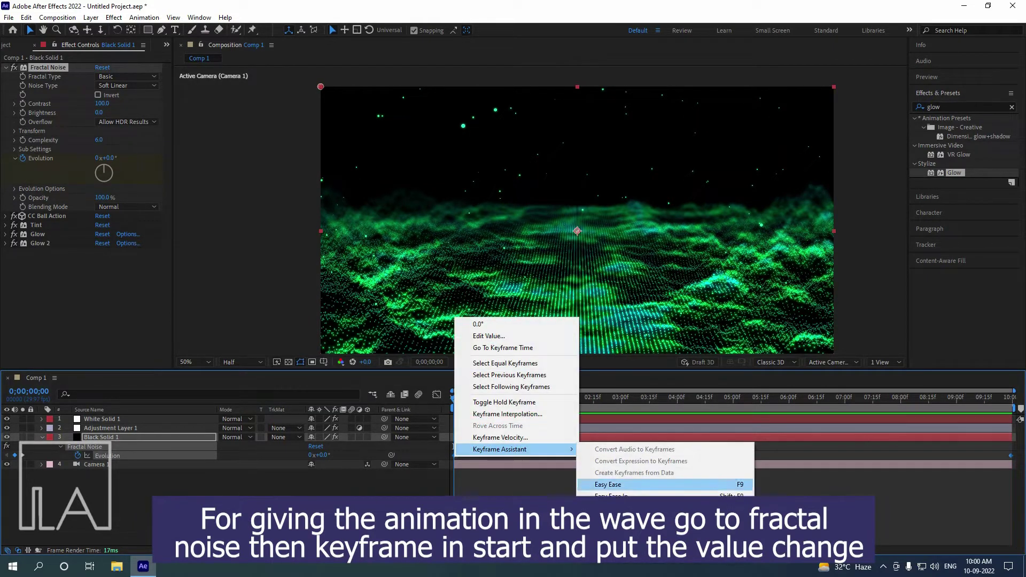
pyautogui.click(609, 485)
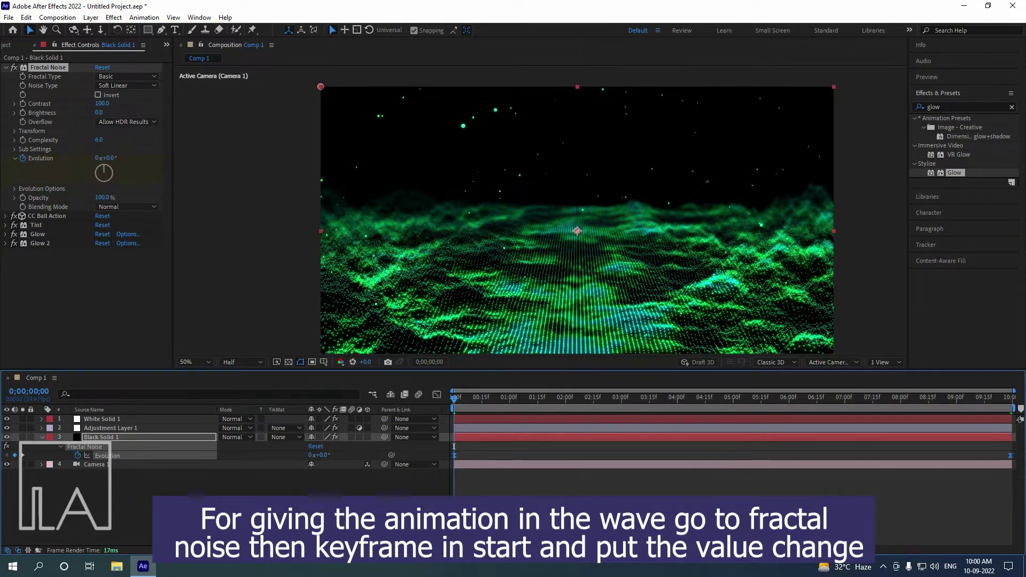
pyautogui.press('space')
pyautogui.press('space')
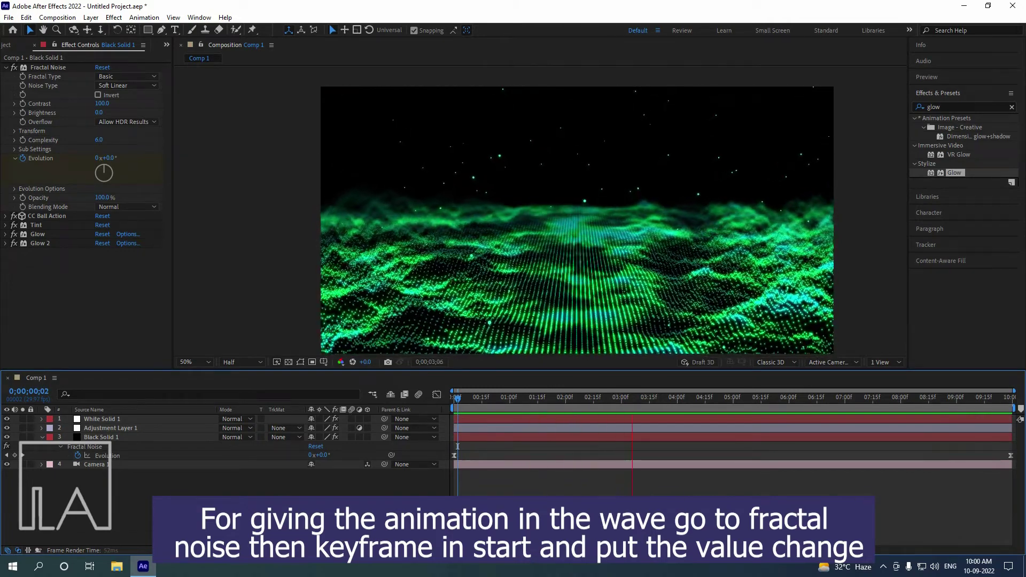
pyautogui.press('space')
pyautogui.moveTo(671, 398); pyautogui.dragTo(454, 398)
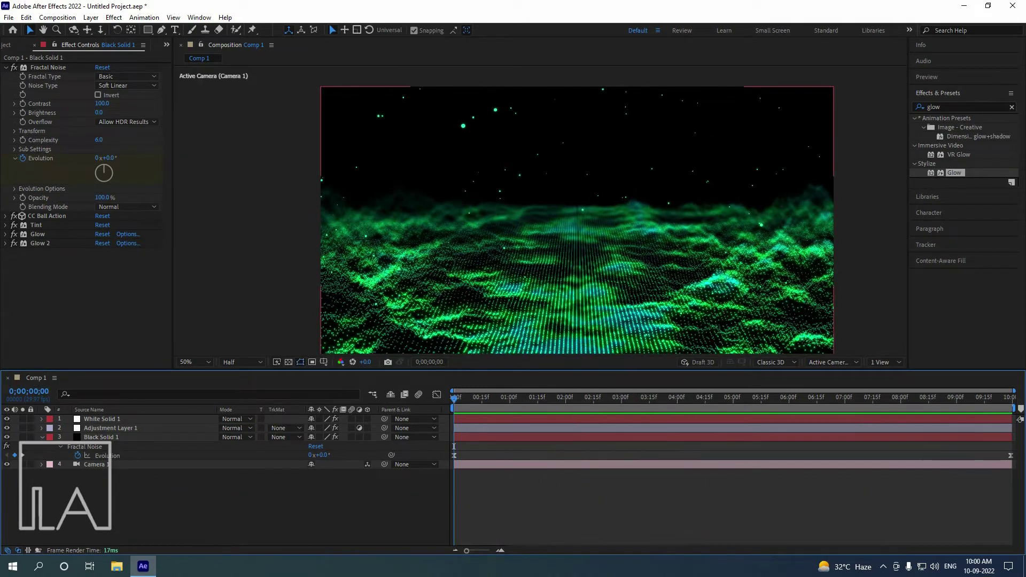
pyautogui.press('u')
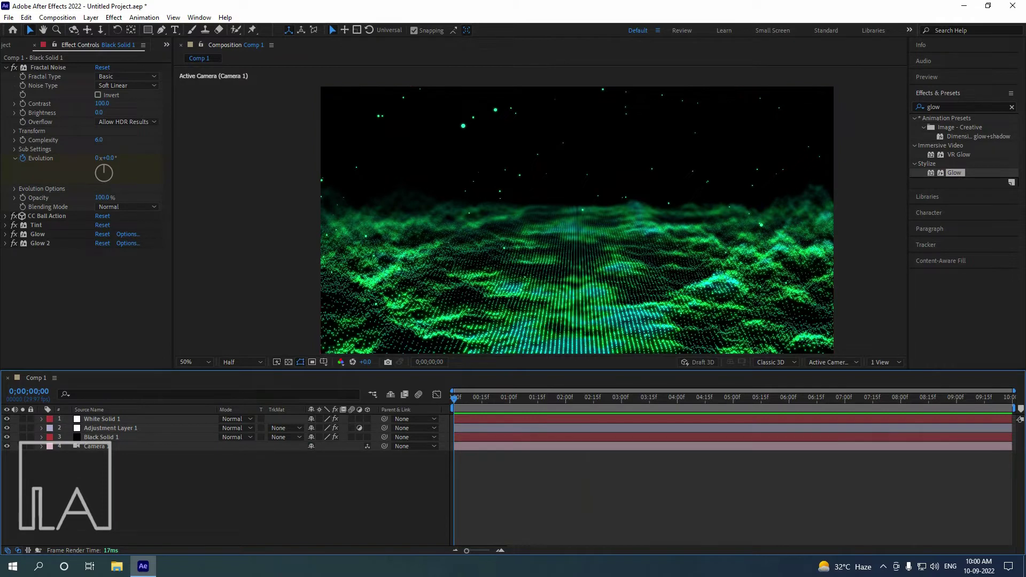
# Export Comp 1 to the Adobe Media Encoder queue.
pyautogui.click(6, 45)
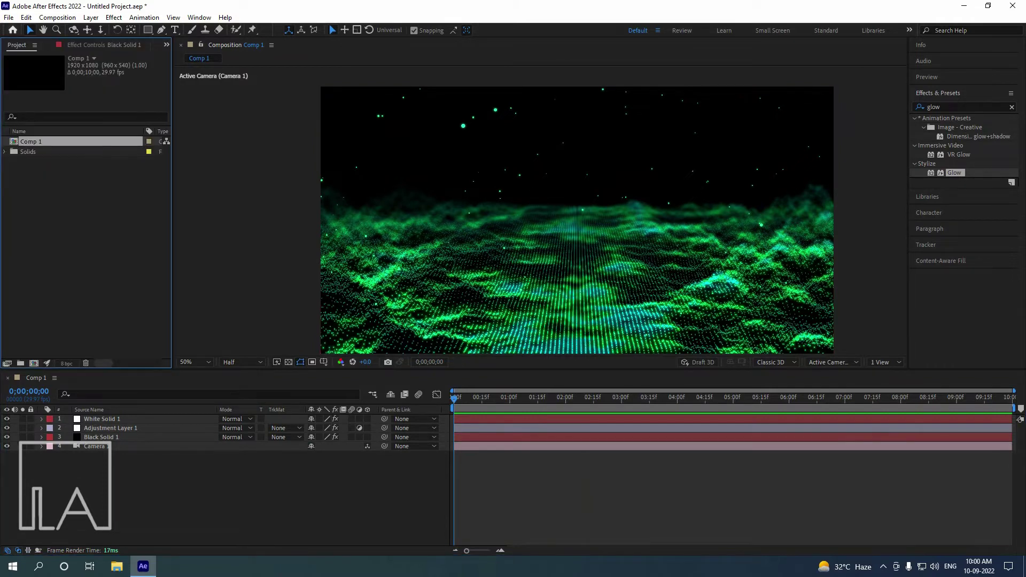
pyautogui.click(8, 18)
pyautogui.moveTo(53, 179)
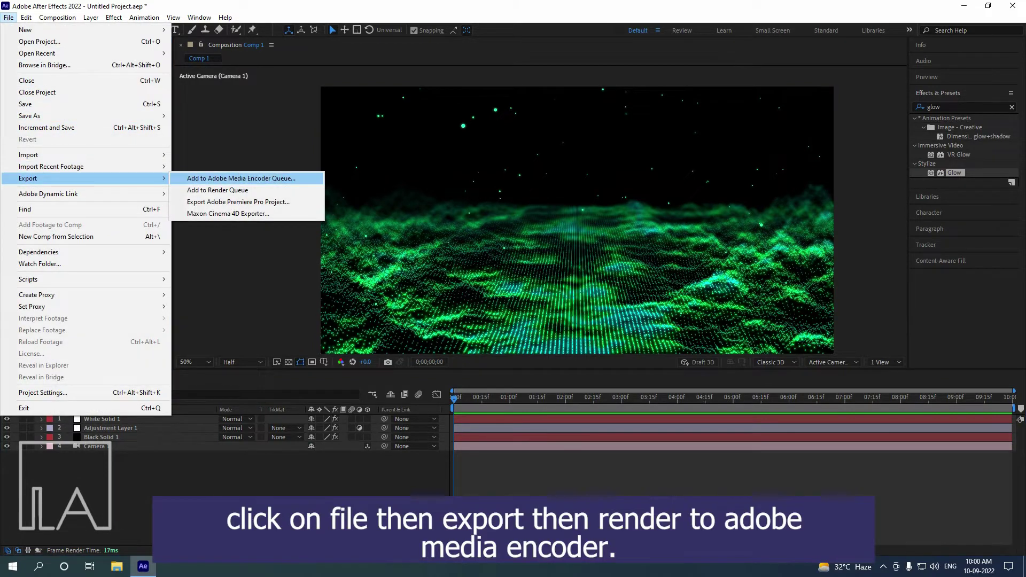
pyautogui.click(241, 178)
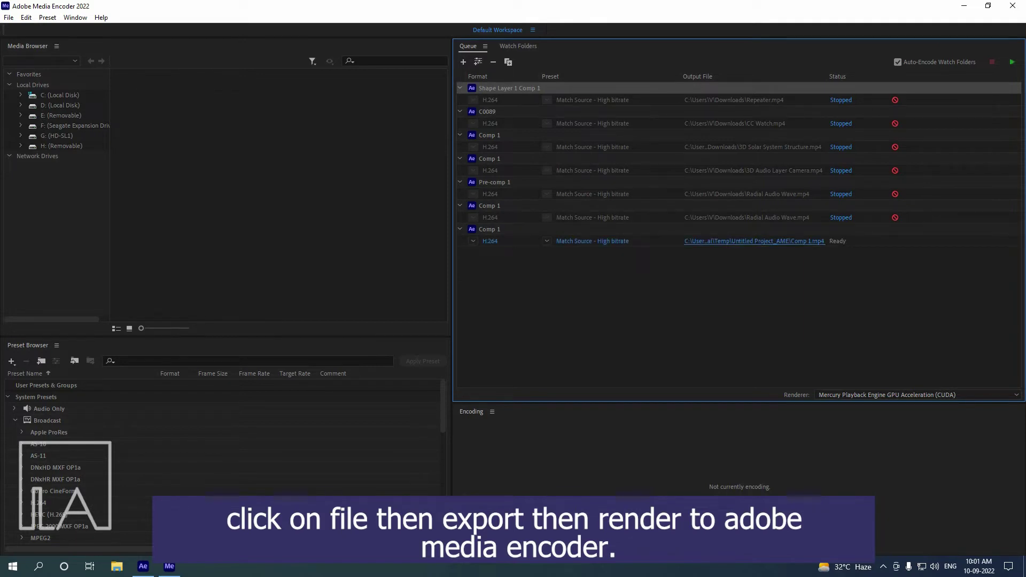
# Set the queued Comp 1 output file to Particle Wave in MP4 format on Local Disk (D:).
pyautogui.click(754, 242)
pyautogui.scroll(-1, 51, 199)
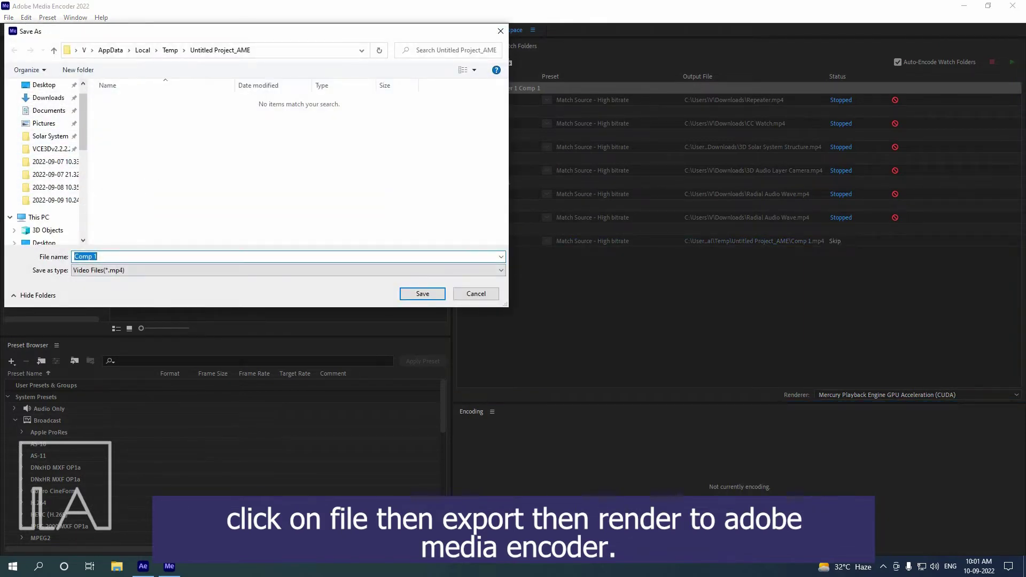
pyautogui.click(39, 217)
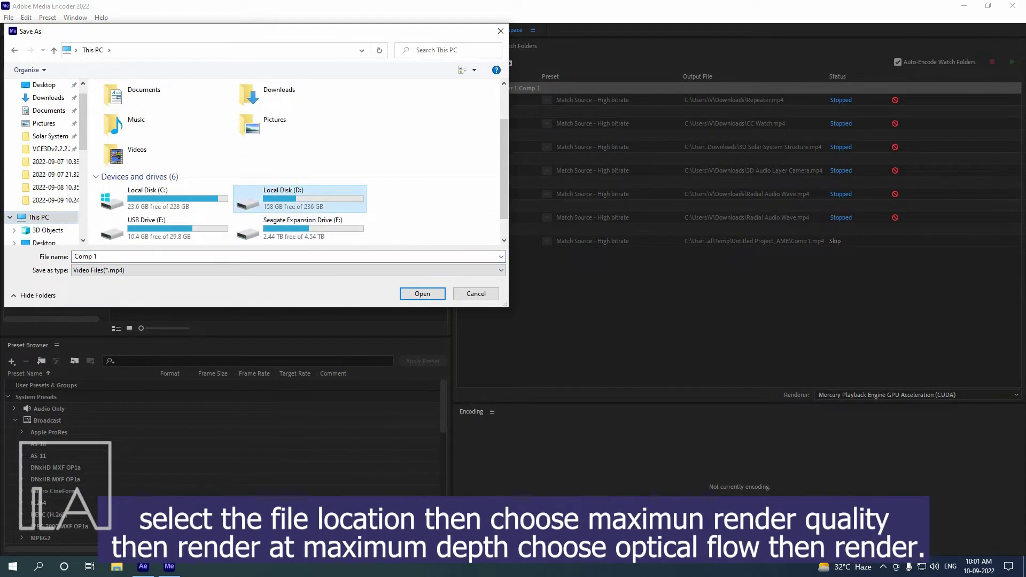
pyautogui.doubleClick(289, 198)
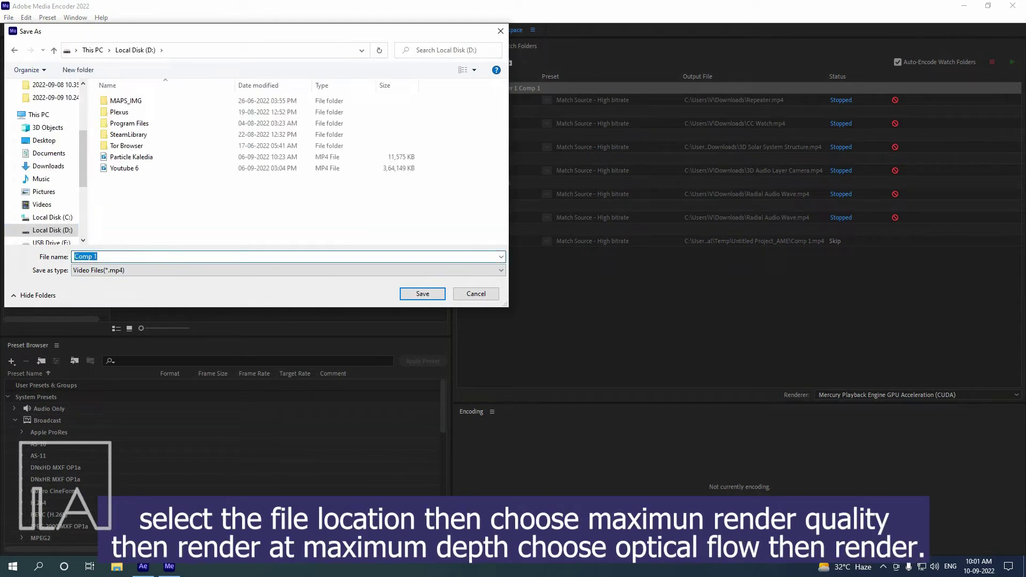
pyautogui.write('Partic')
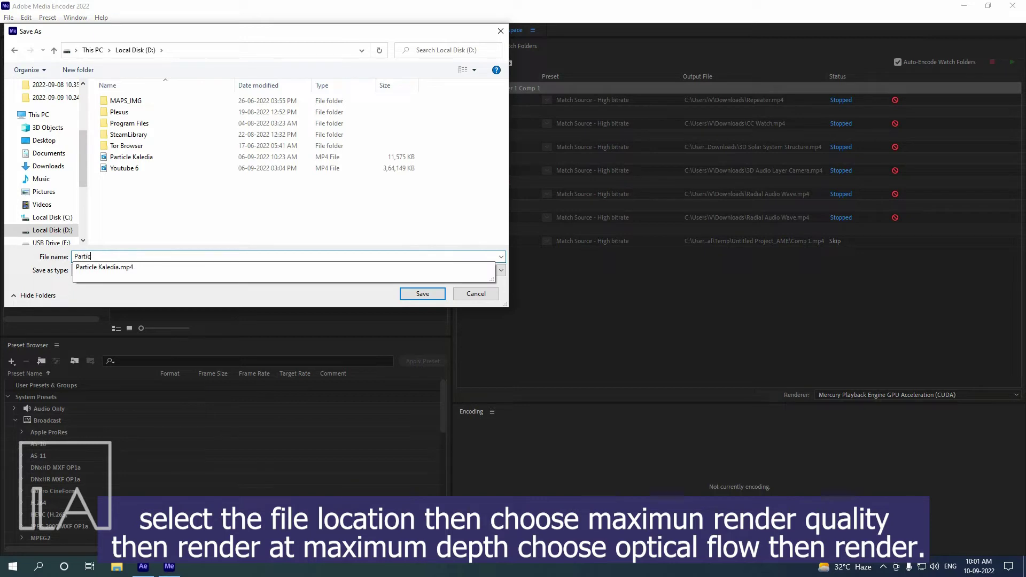
pyautogui.write('le Wave')
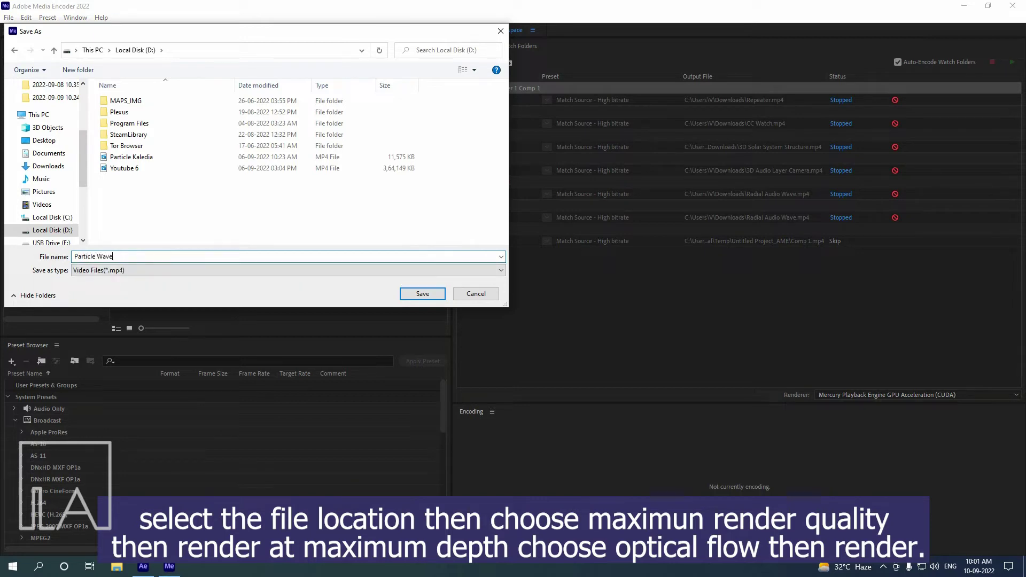
pyautogui.press('Return')
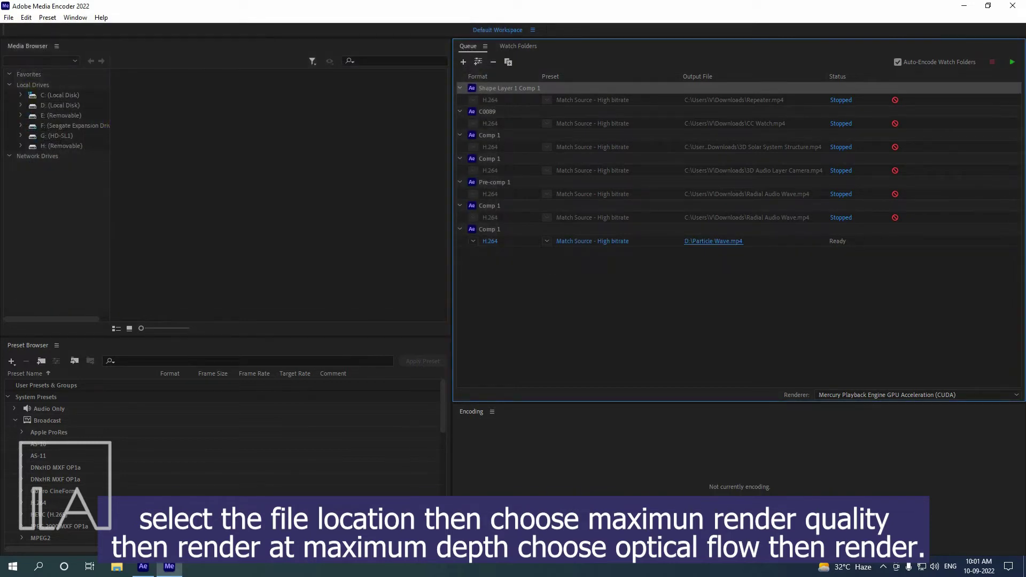
# Enable Use Maximum Render Quality and Render at Maximum Depth with Optical Flow time interpolation for the H.264 export, and start encoding the queue.
pyautogui.click(491, 241)
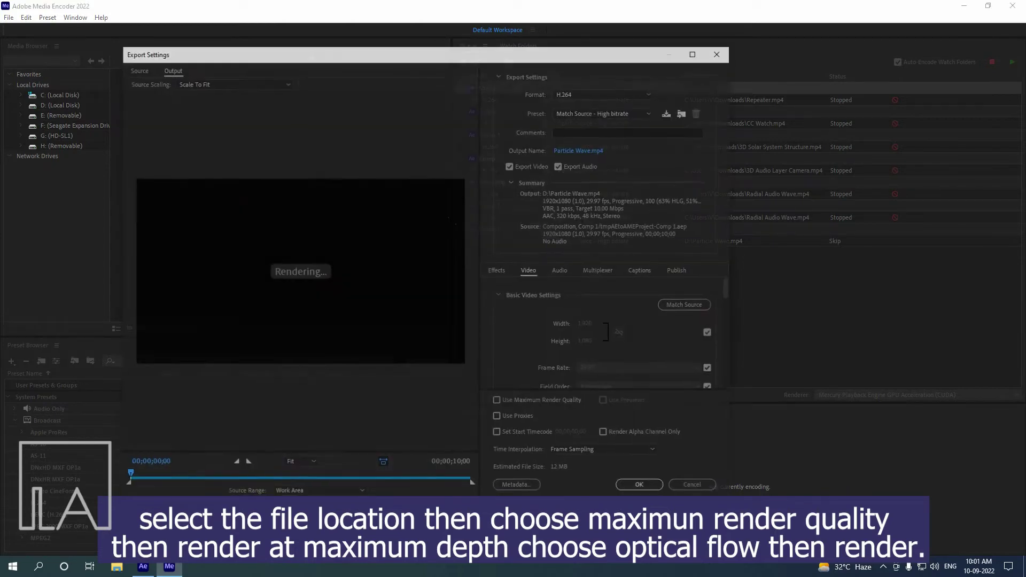
pyautogui.scroll(-1, 611, 334)
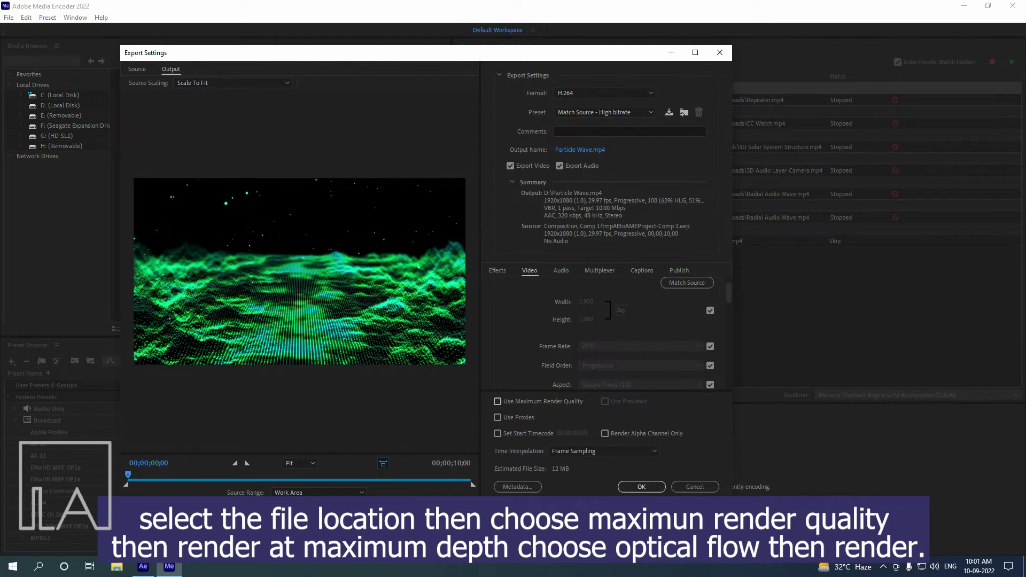
pyautogui.click(497, 401)
pyautogui.scroll(-2, 604, 334)
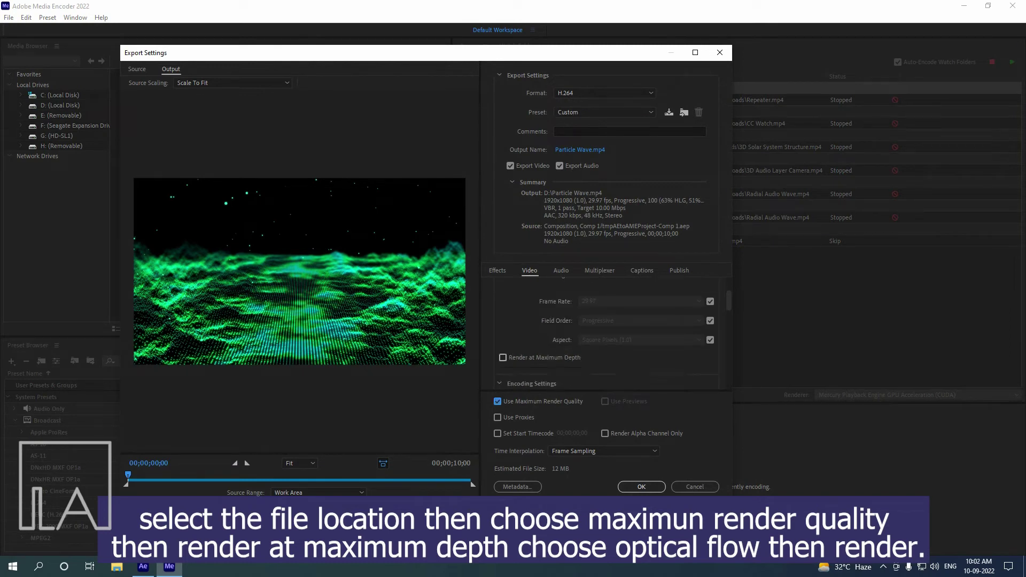
pyautogui.click(622, 451)
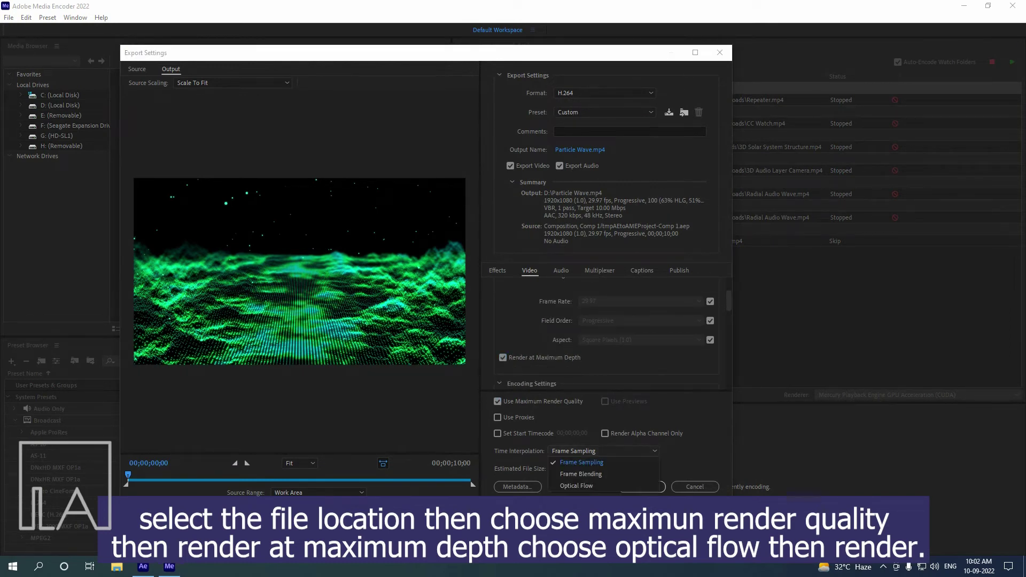
pyautogui.click(633, 485)
pyautogui.click(640, 487)
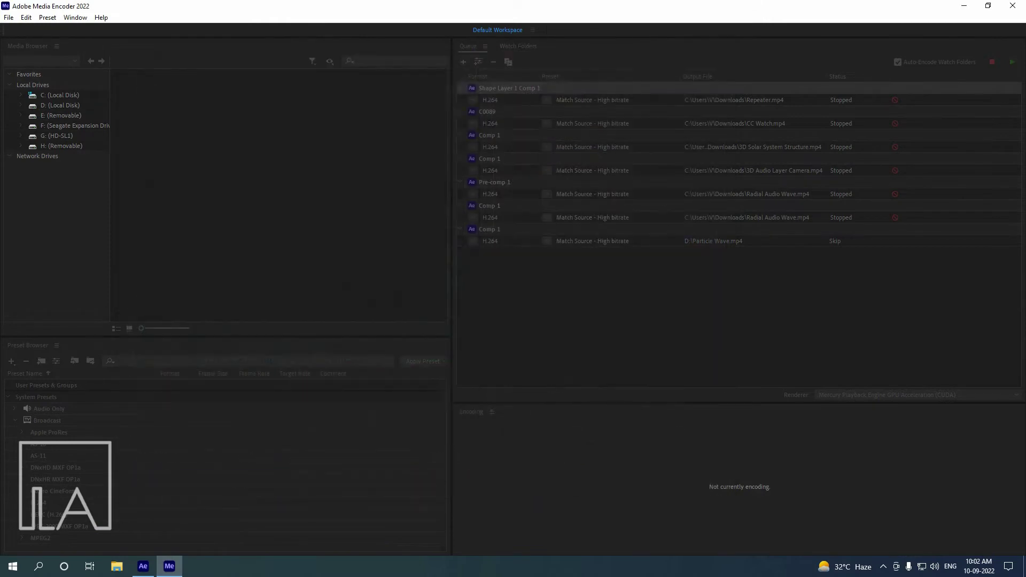
pyautogui.click(1013, 62)
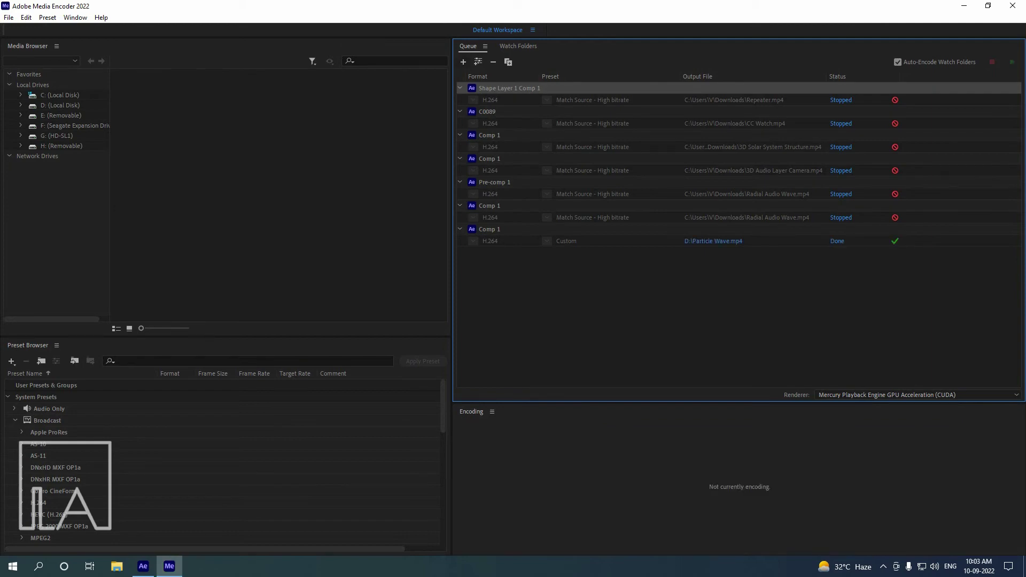
# Open the output location of the rendered file, play the Particle Wave video to check it, and close the player.
pyautogui.click(713, 241)
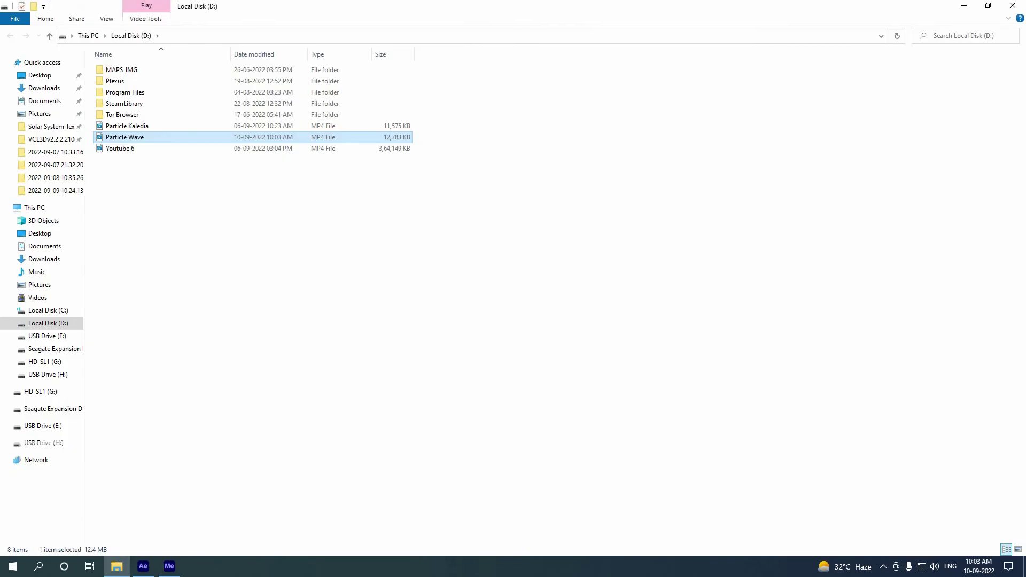
pyautogui.doubleClick(125, 138)
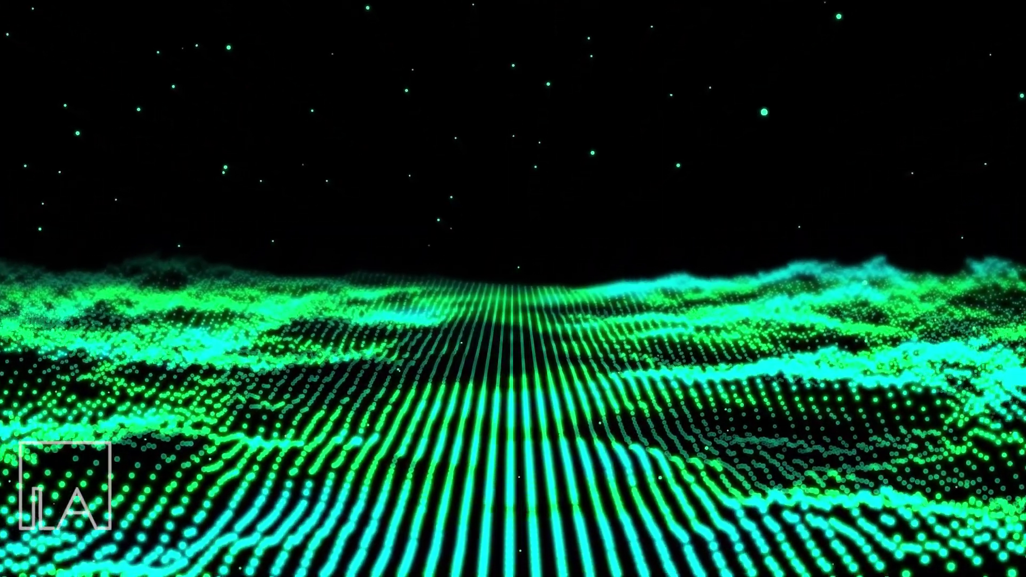
pyautogui.press('Escape')
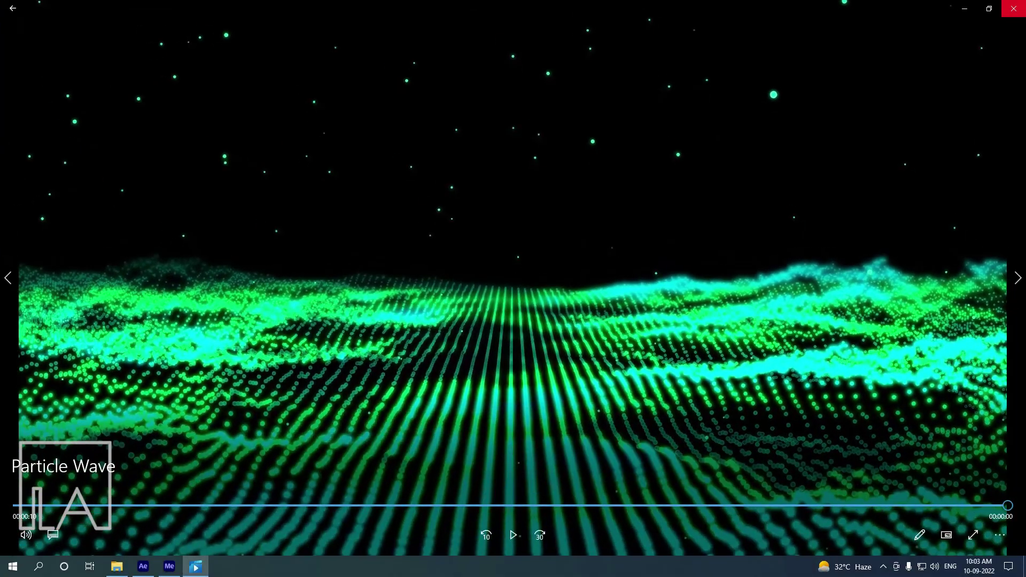
pyautogui.click(1014, 7)
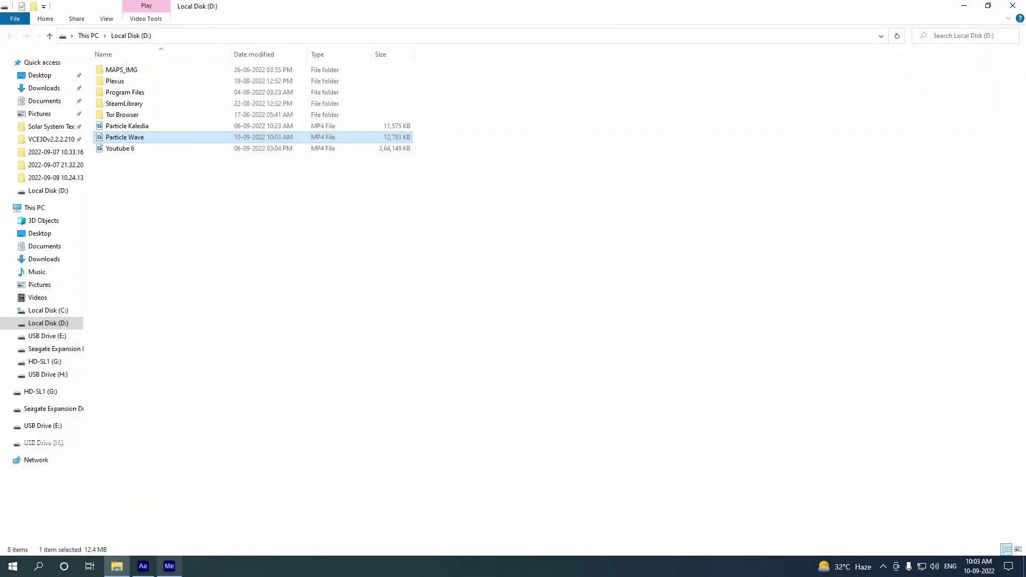
# Switch back to After Effects and dismiss the disk cache warning.
pyautogui.click(169, 567)
pyautogui.hotkey('alt', 'Tab')
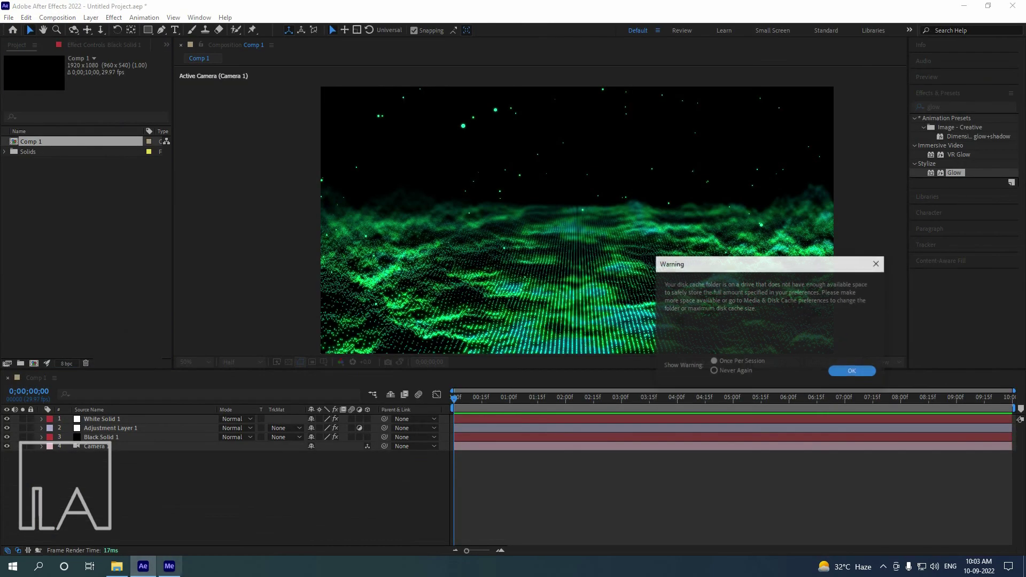
pyautogui.press('Return')
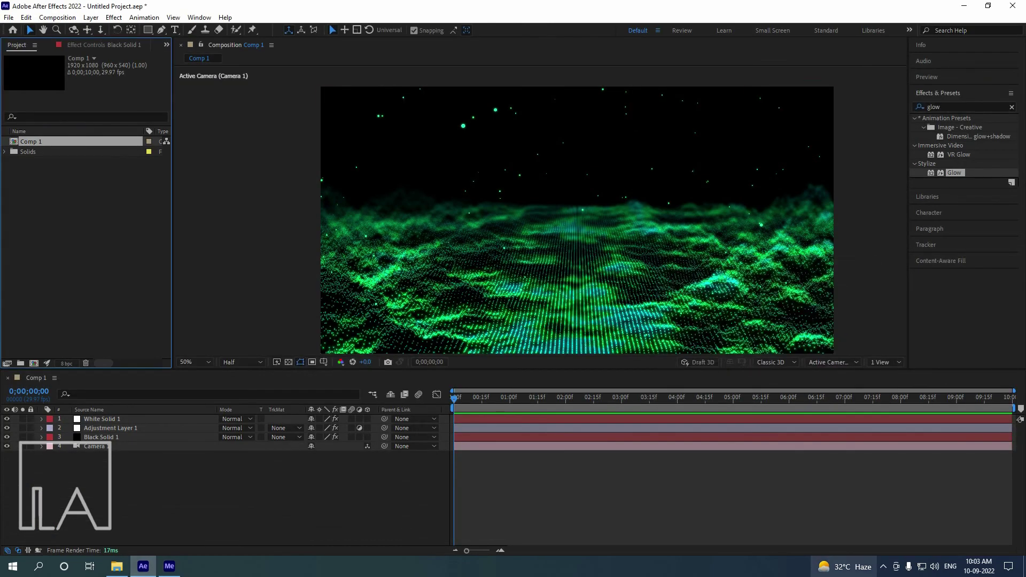